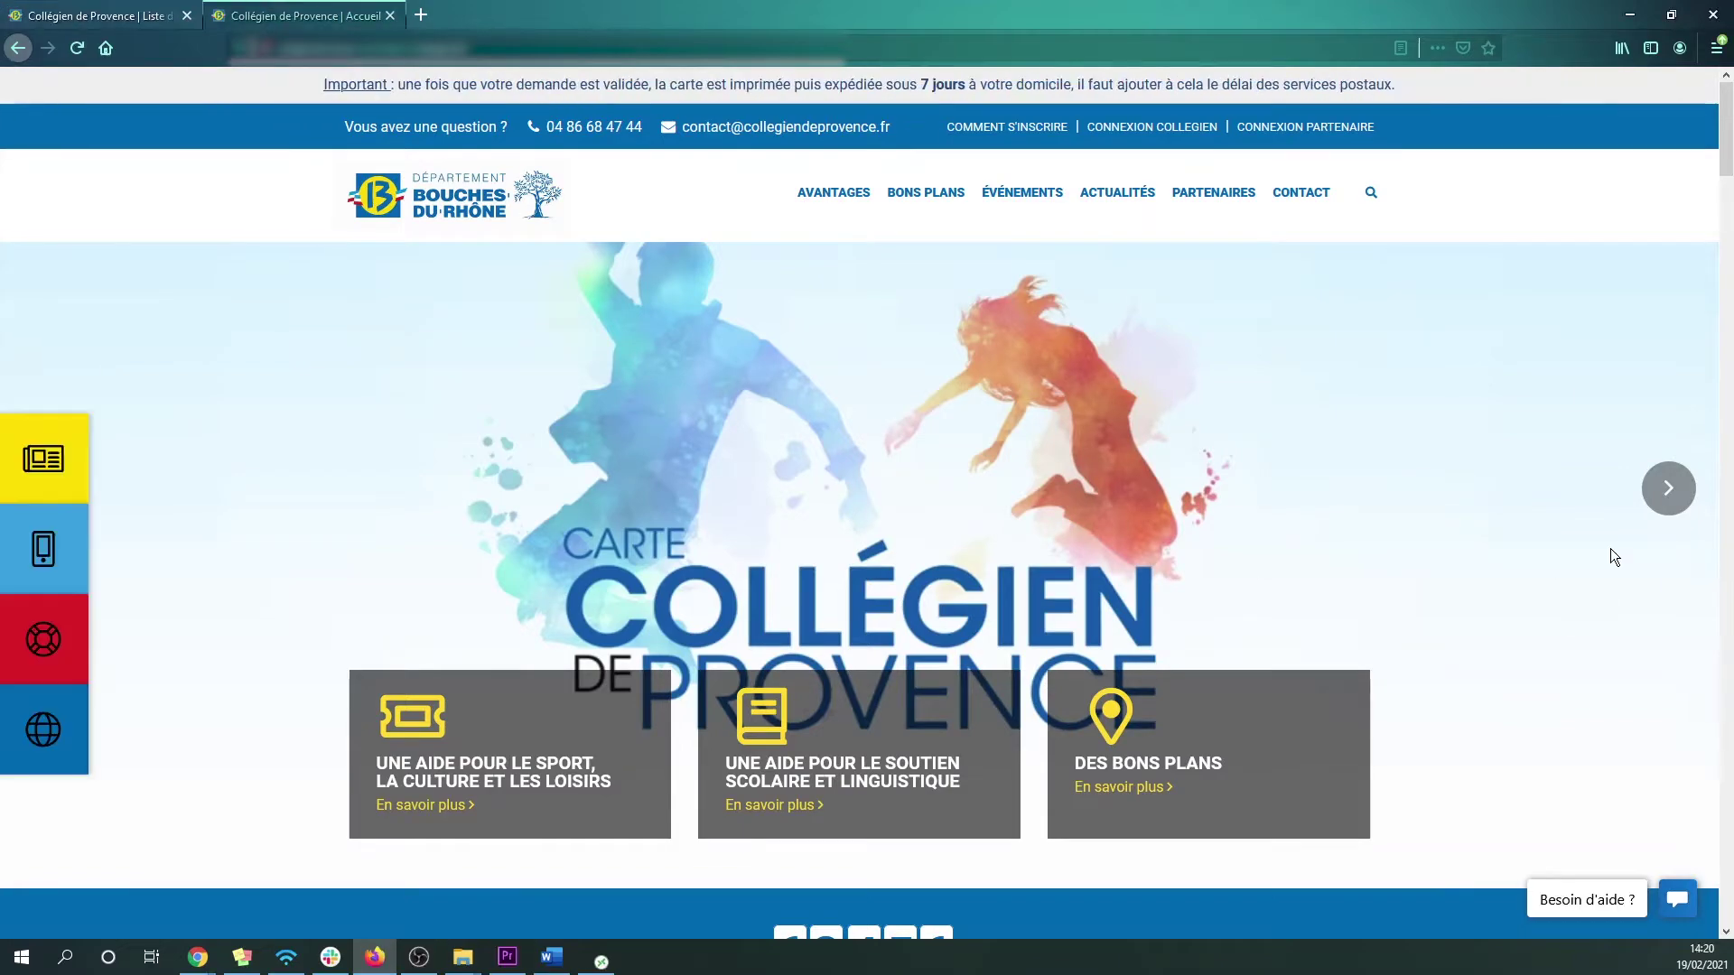
Open the complete list of bons plans from the home page's Les Bons Plans section
{"action": "scroll", "coordinate": [1613, 552], "scroll_direction": "down", "scroll_amount": 6}
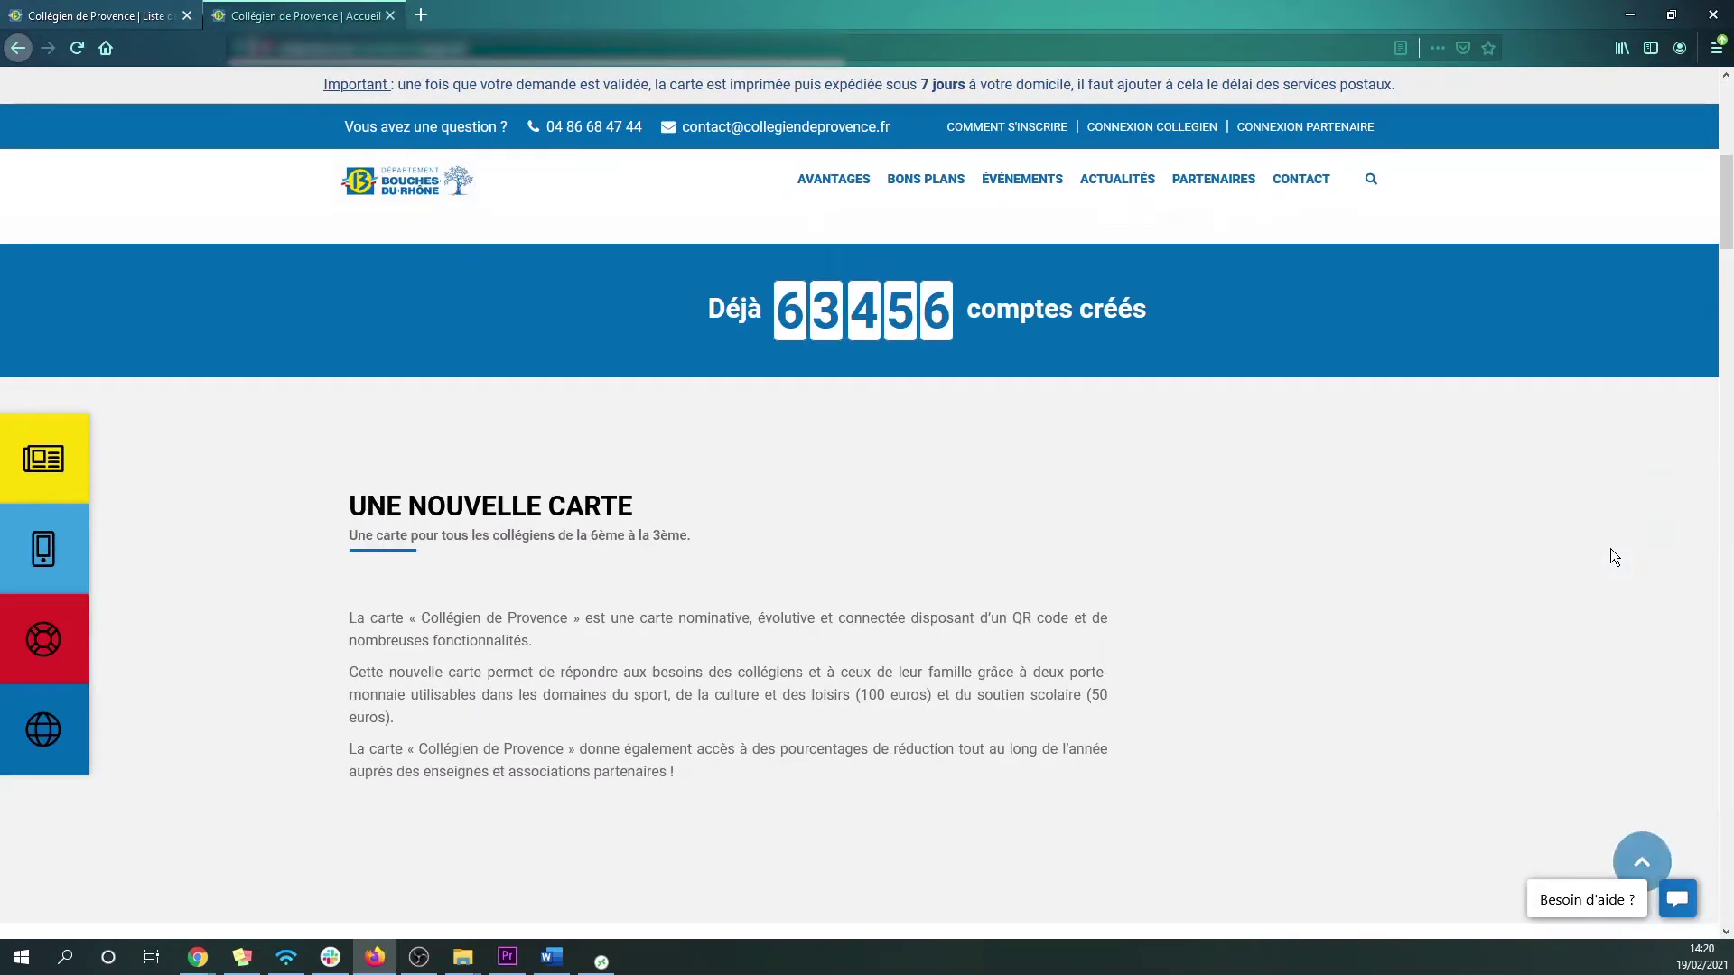
{"action": "scroll", "coordinate": [1612, 551], "scroll_direction": "down", "scroll_amount": 10}
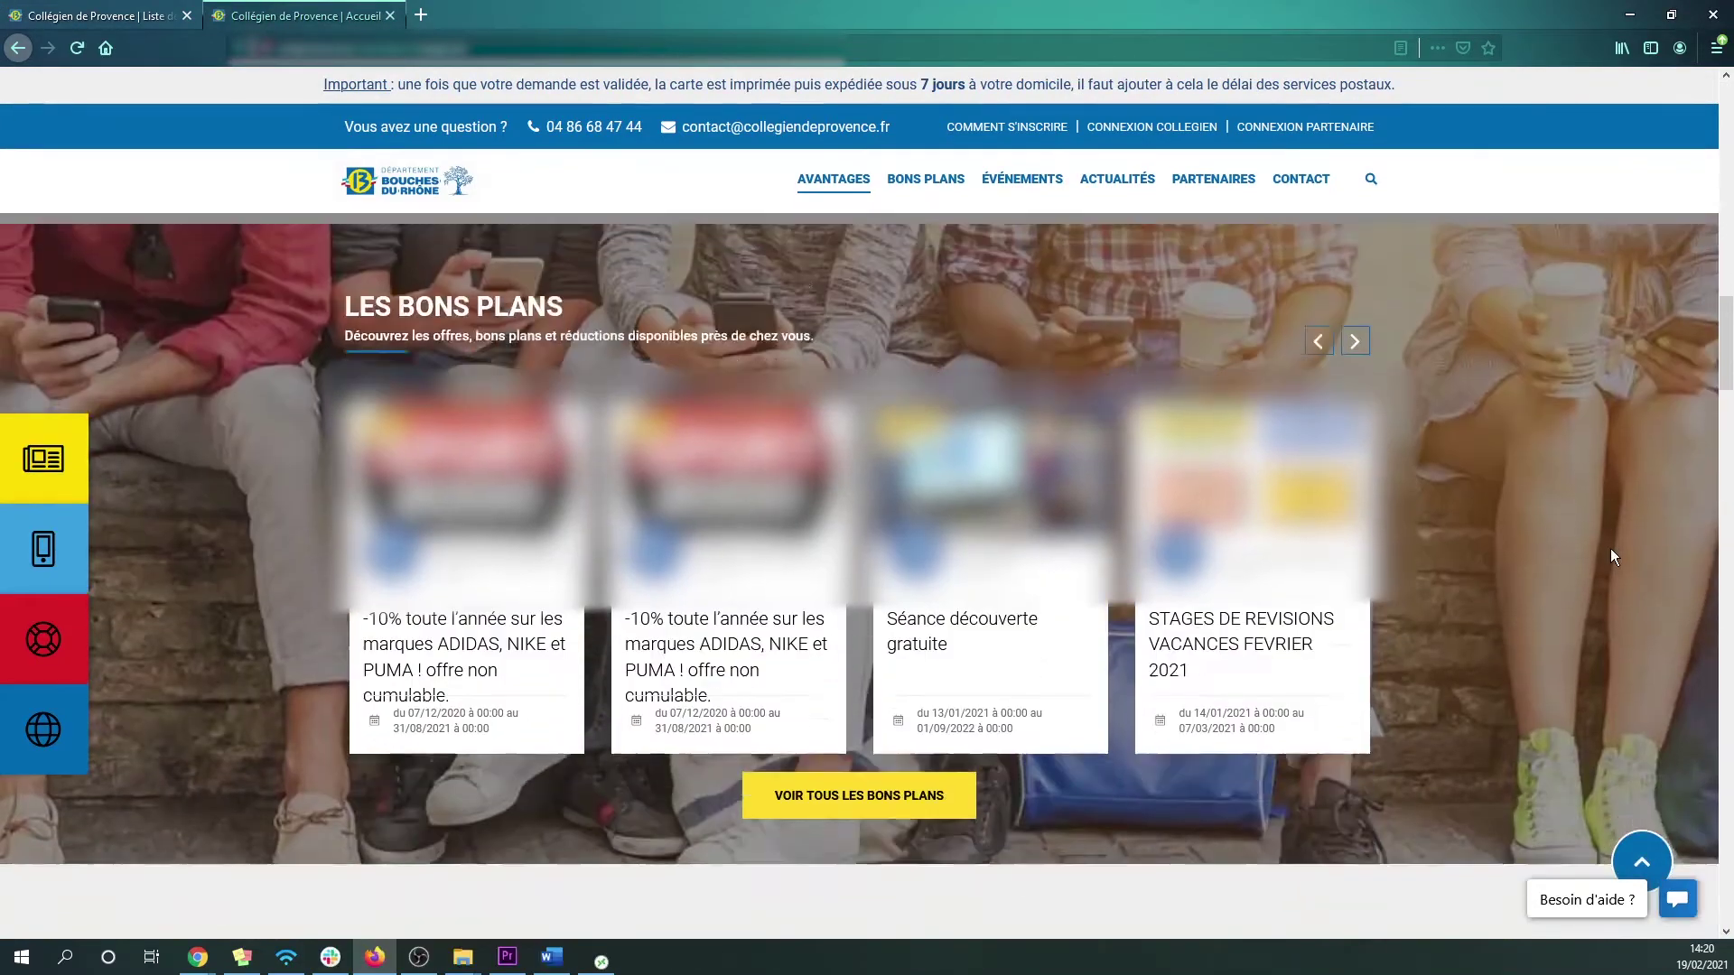
{"action": "scroll", "coordinate": [1611, 551], "scroll_direction": "down", "scroll_amount": 2}
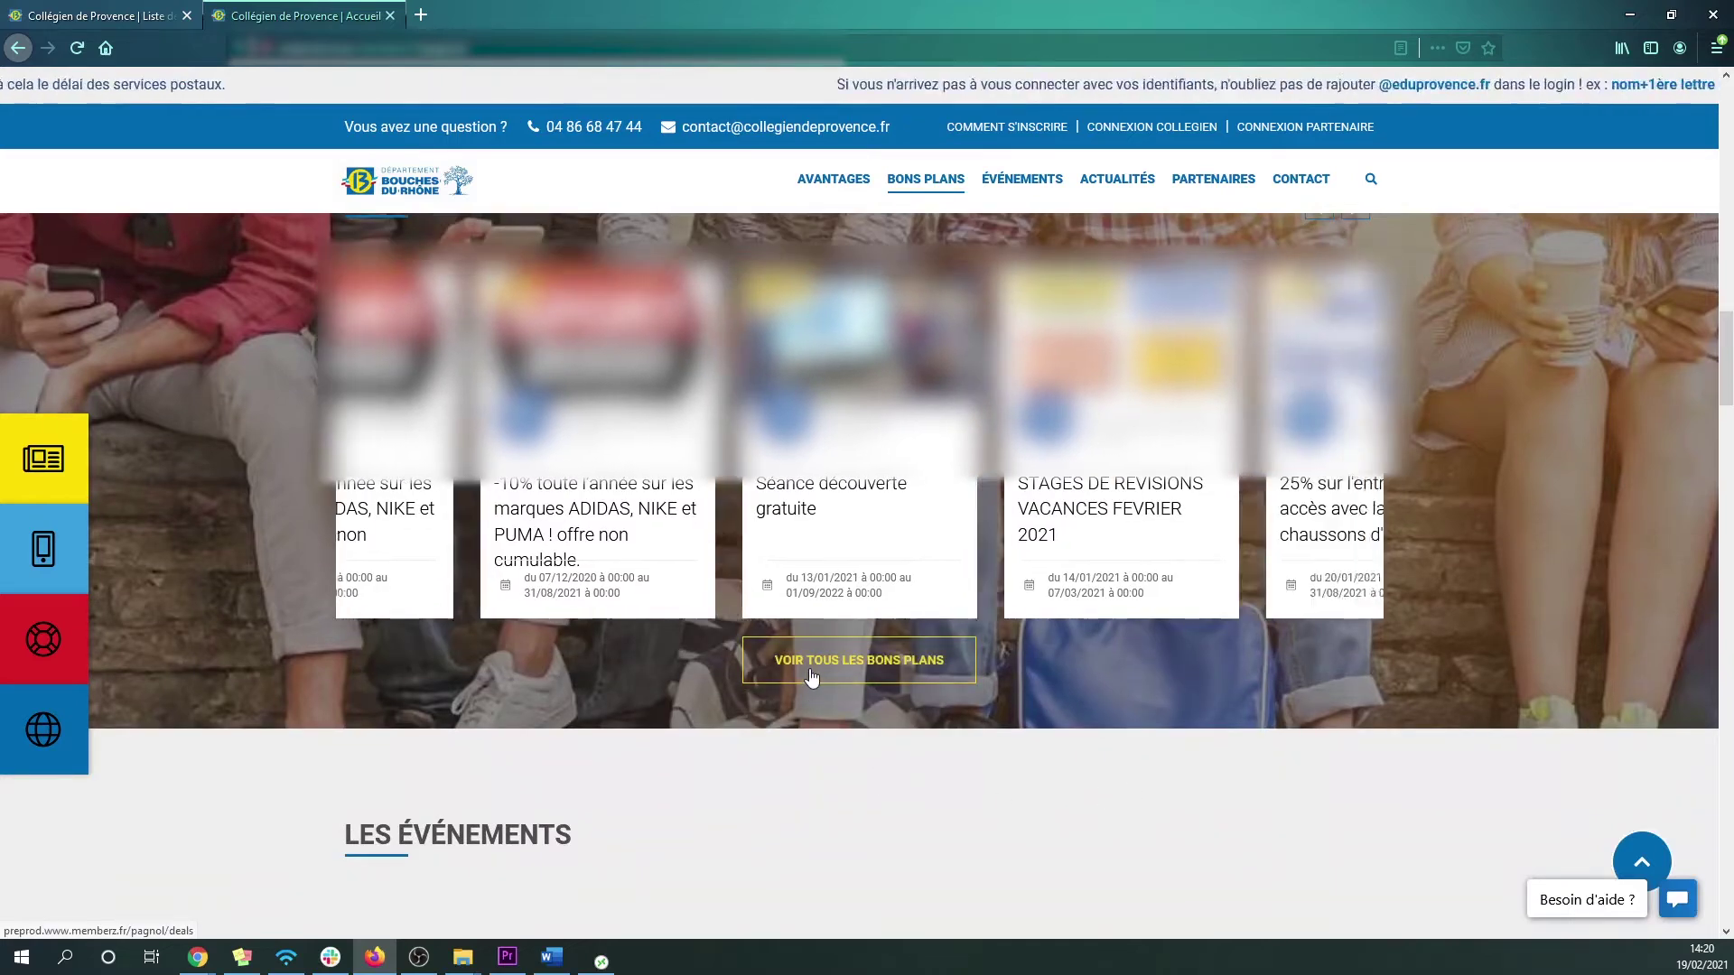
{"action": "left_click", "coordinate": [812, 677]}
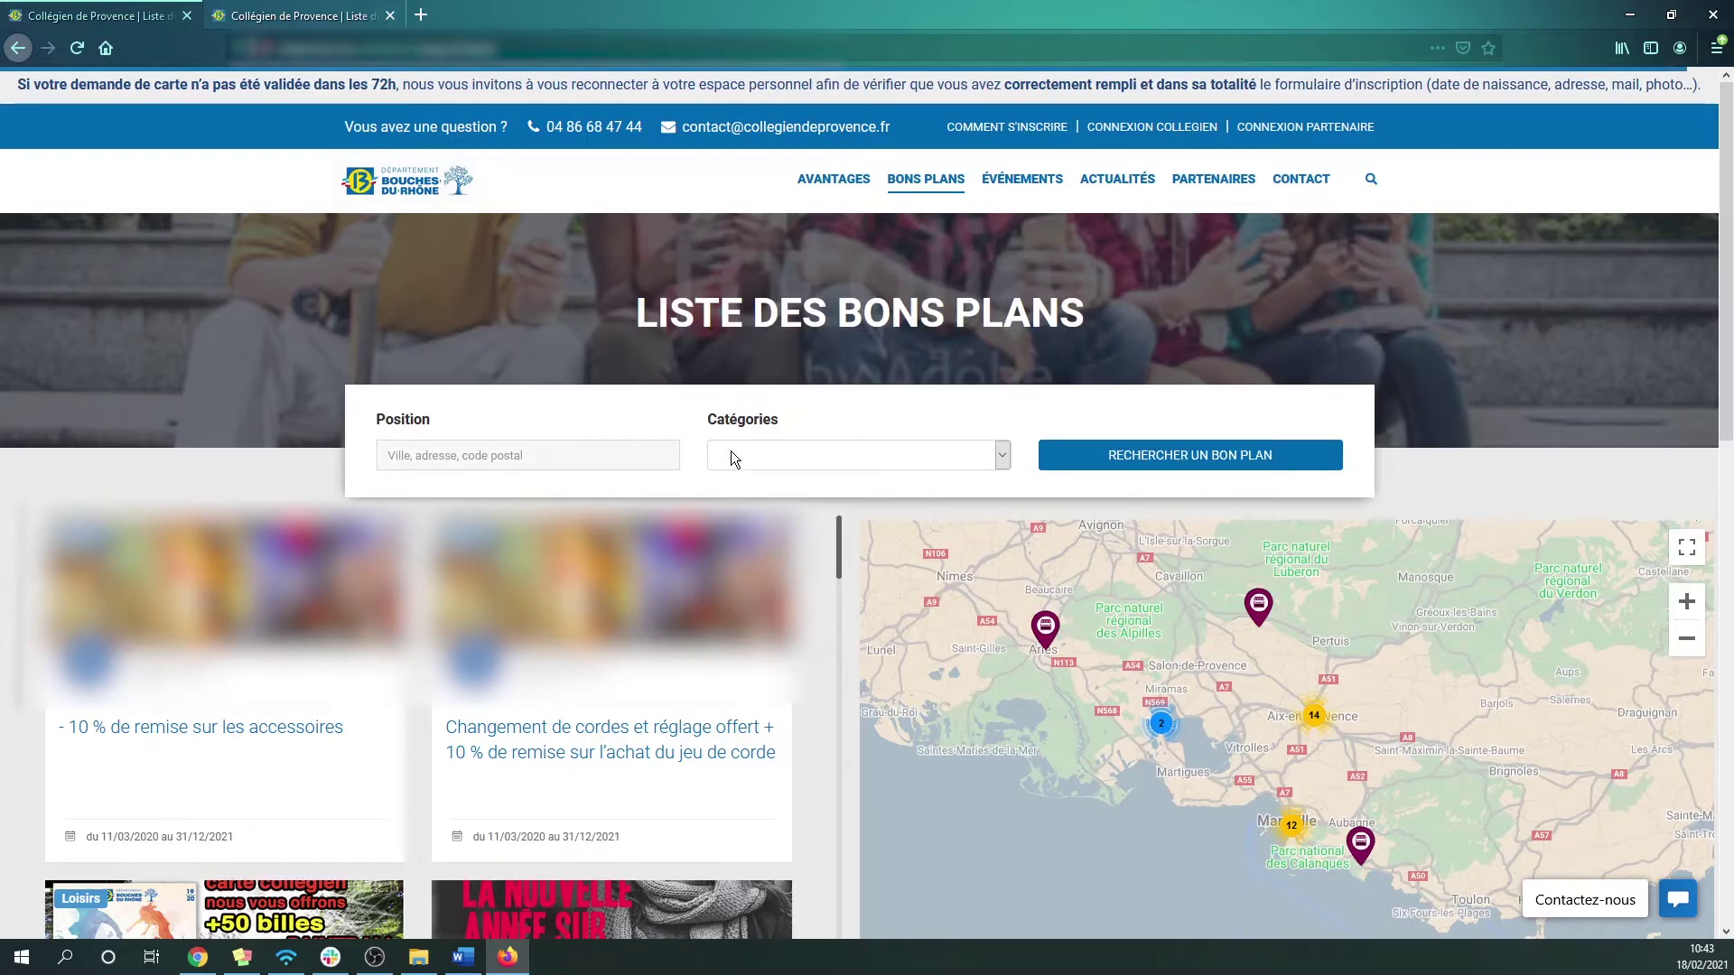
Search the bons plans with position "la valentine" and category Sport
{"action": "left_click", "coordinate": [528, 455]}
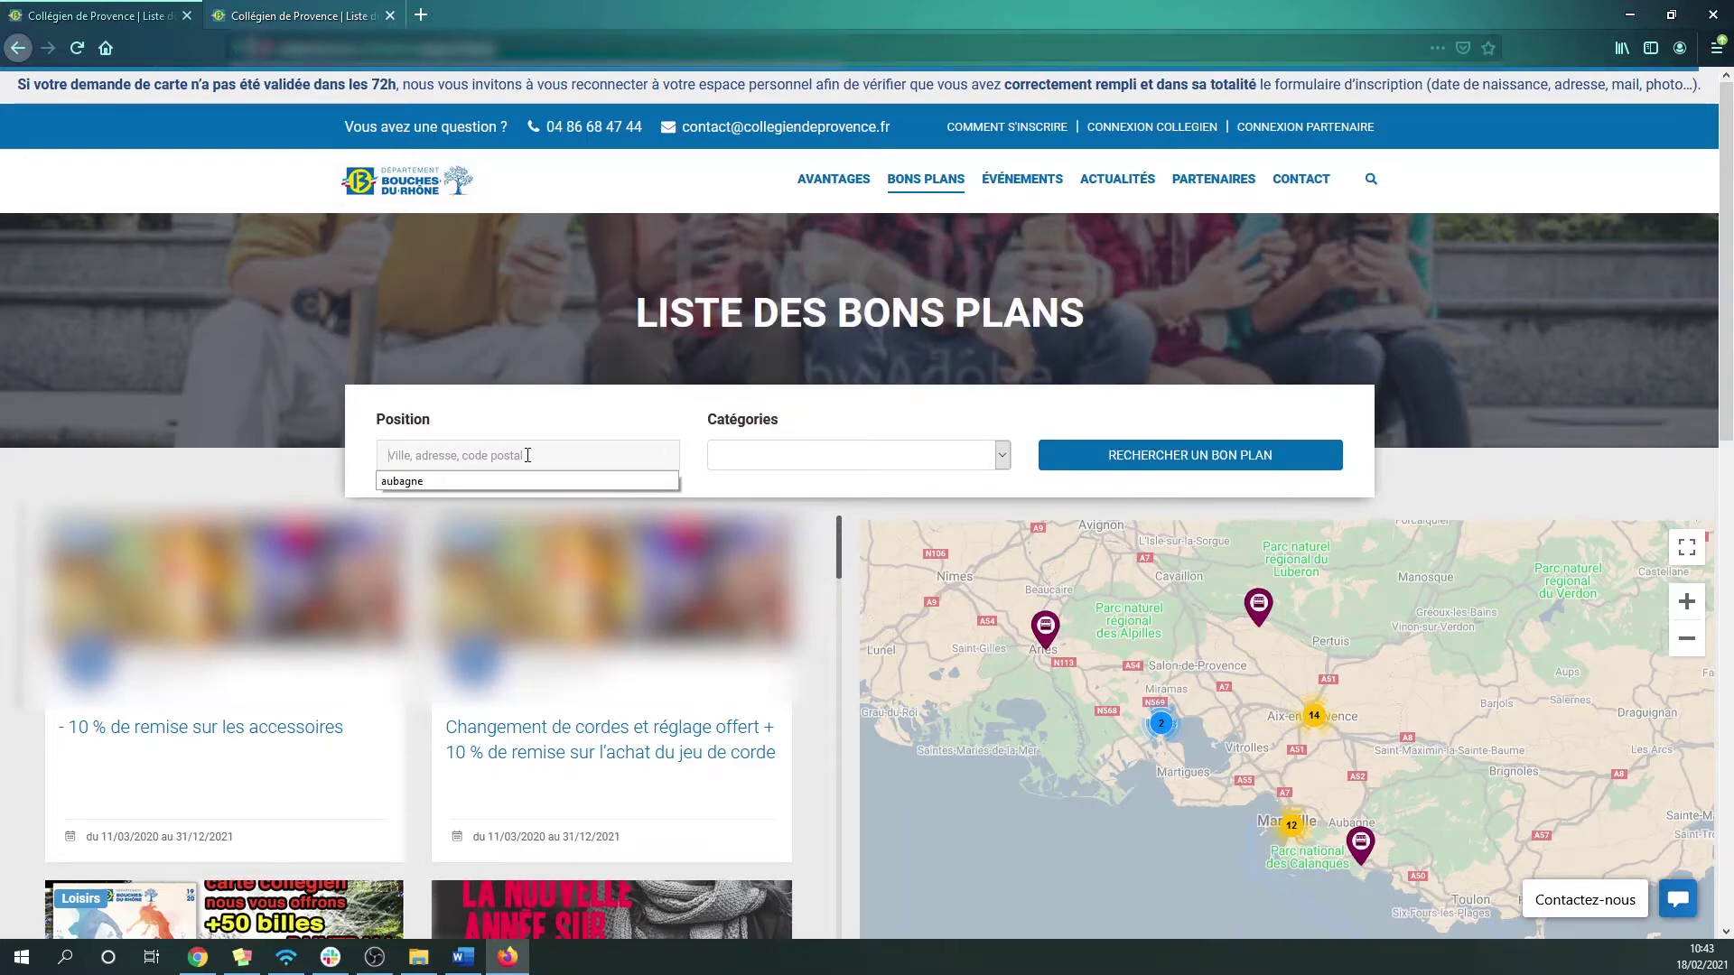
{"action": "type", "text": "la valent"}
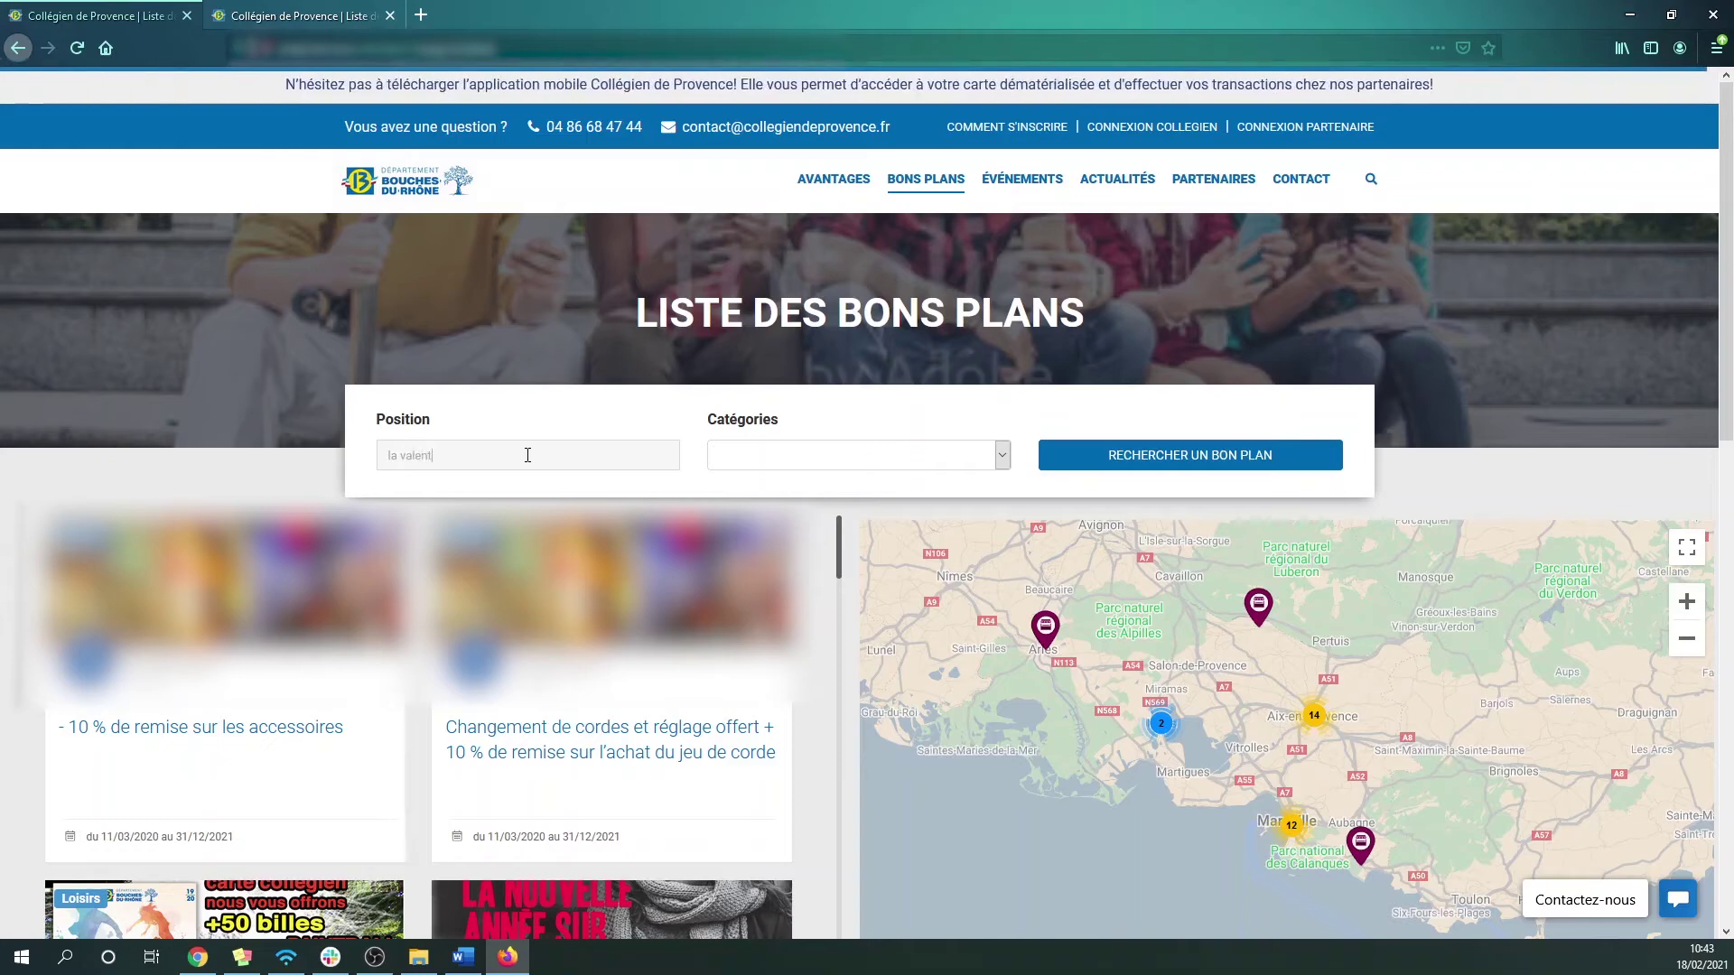
{"action": "type", "text": "ine"}
{"action": "left_click", "coordinate": [723, 458]}
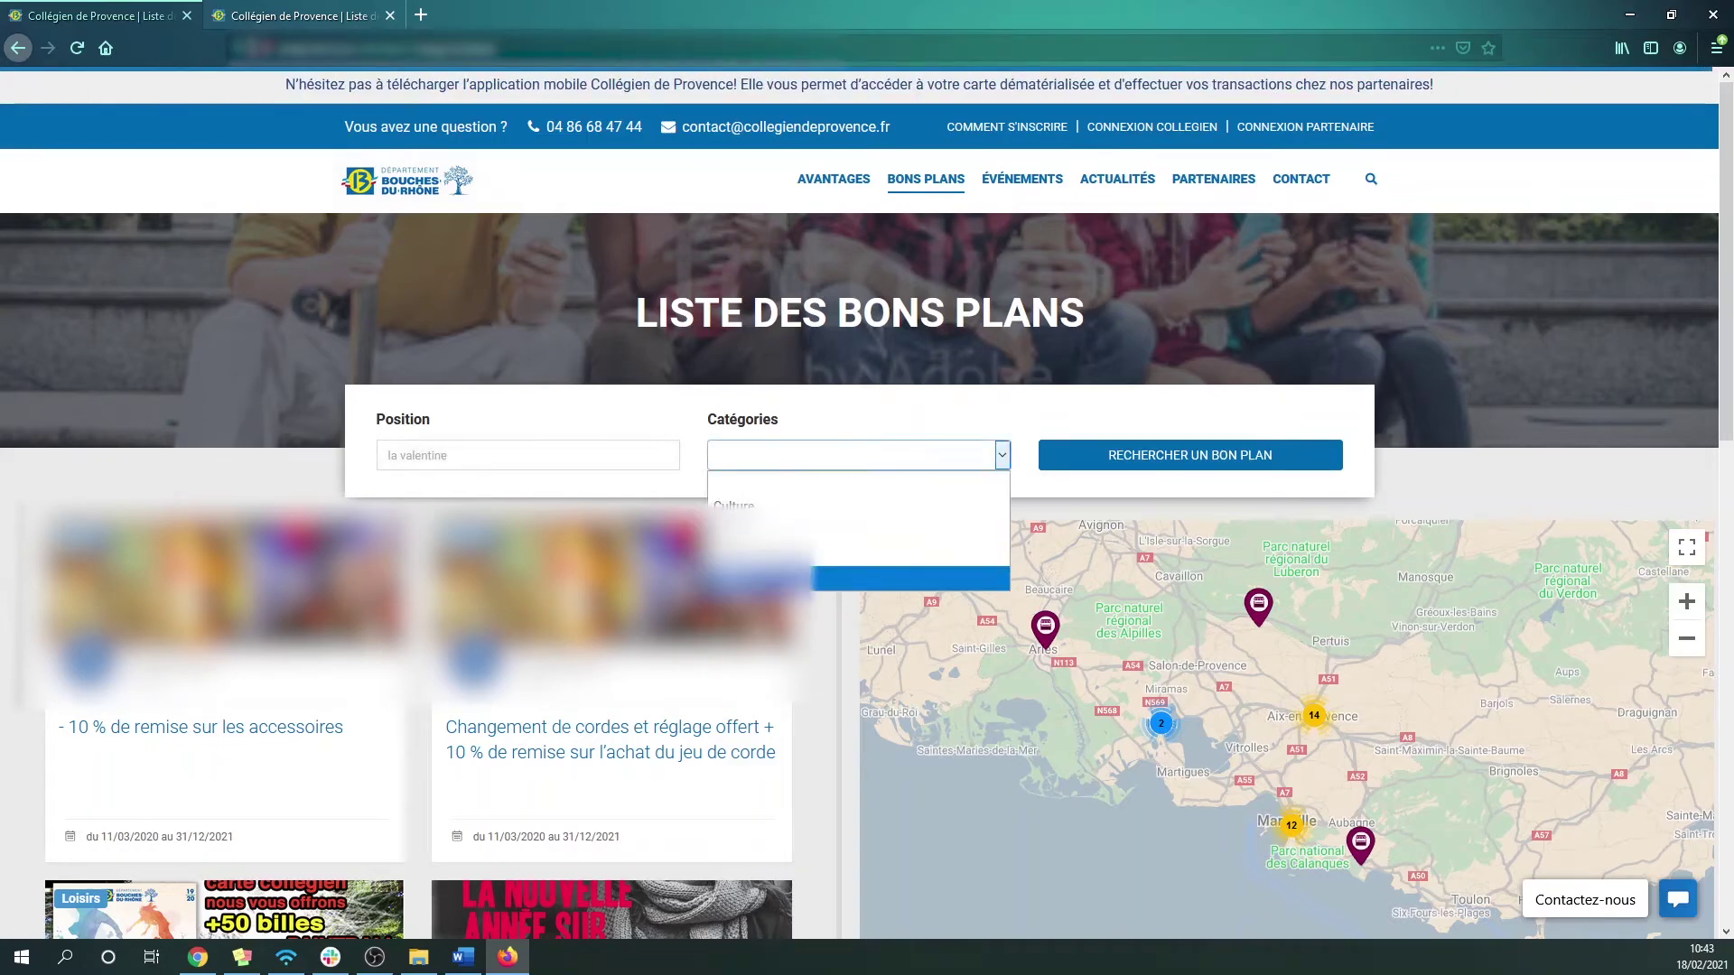
{"action": "left_click", "coordinate": [777, 607]}
{"action": "left_click", "coordinate": [1129, 461]}
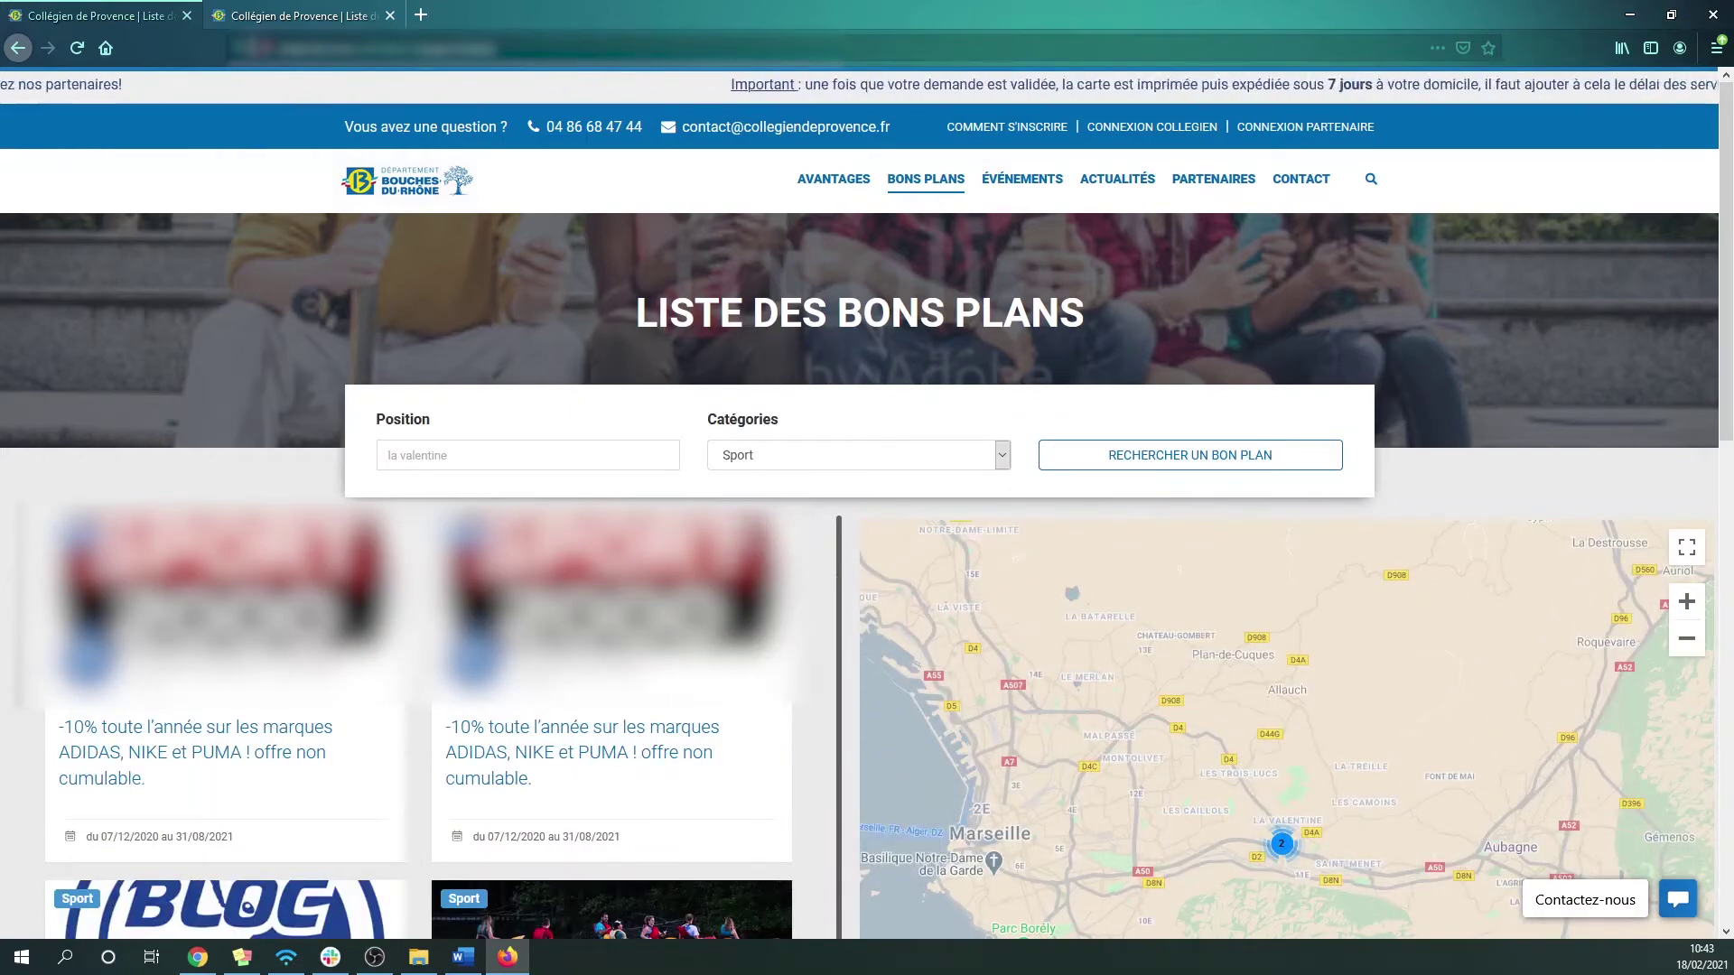
Open the free kayak initiation offer from the results and read its details and schedule
{"action": "scroll", "coordinate": [750, 560], "scroll_direction": "down", "scroll_amount": 2}
{"action": "scroll", "coordinate": [914, 656], "scroll_direction": "down", "scroll_amount": 5}
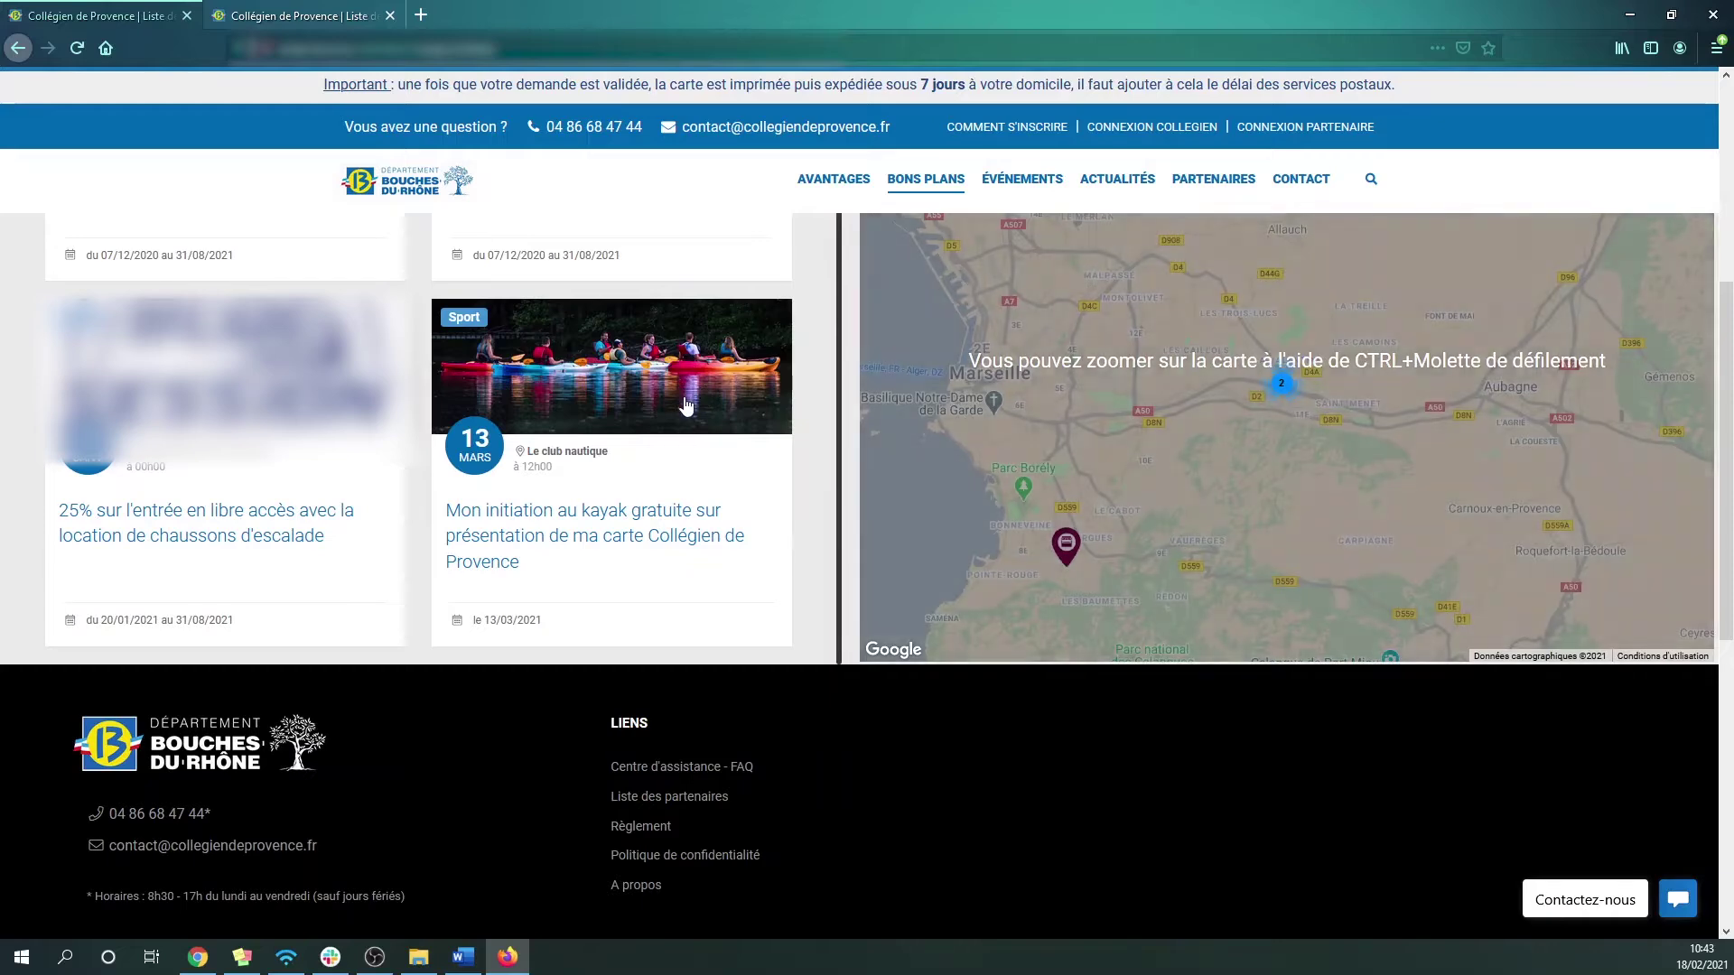
{"action": "left_click", "coordinate": [686, 407]}
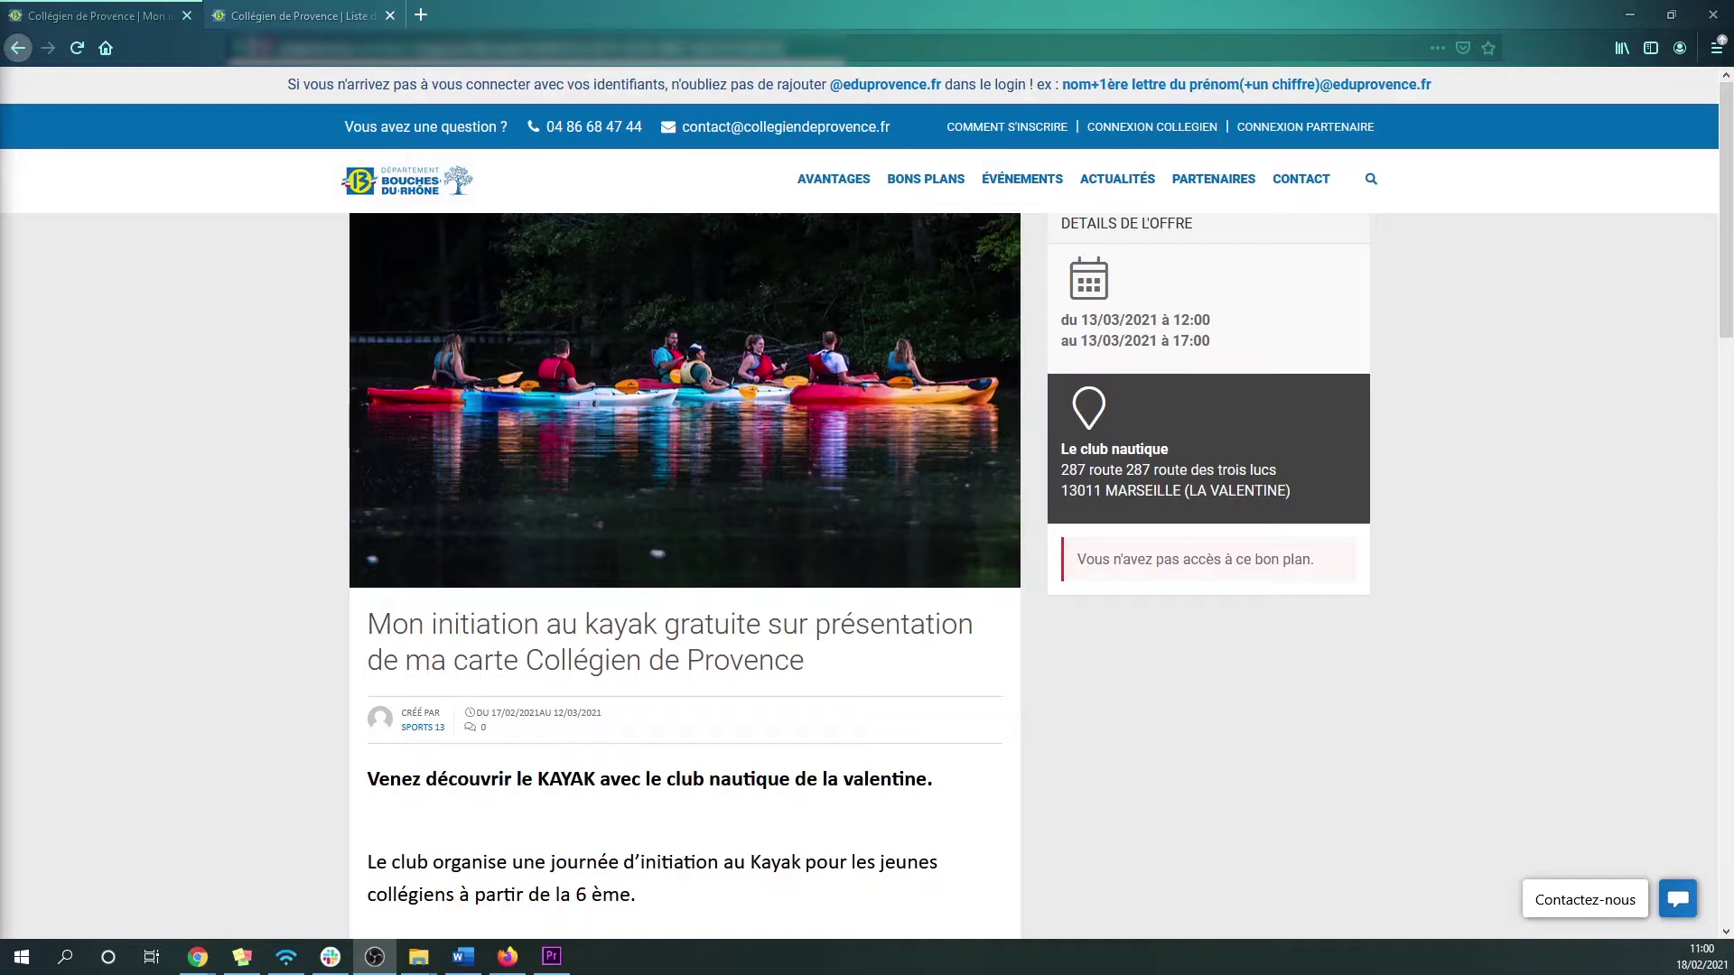
{"action": "scroll", "coordinate": [816, 765], "scroll_direction": "down", "scroll_amount": 4}
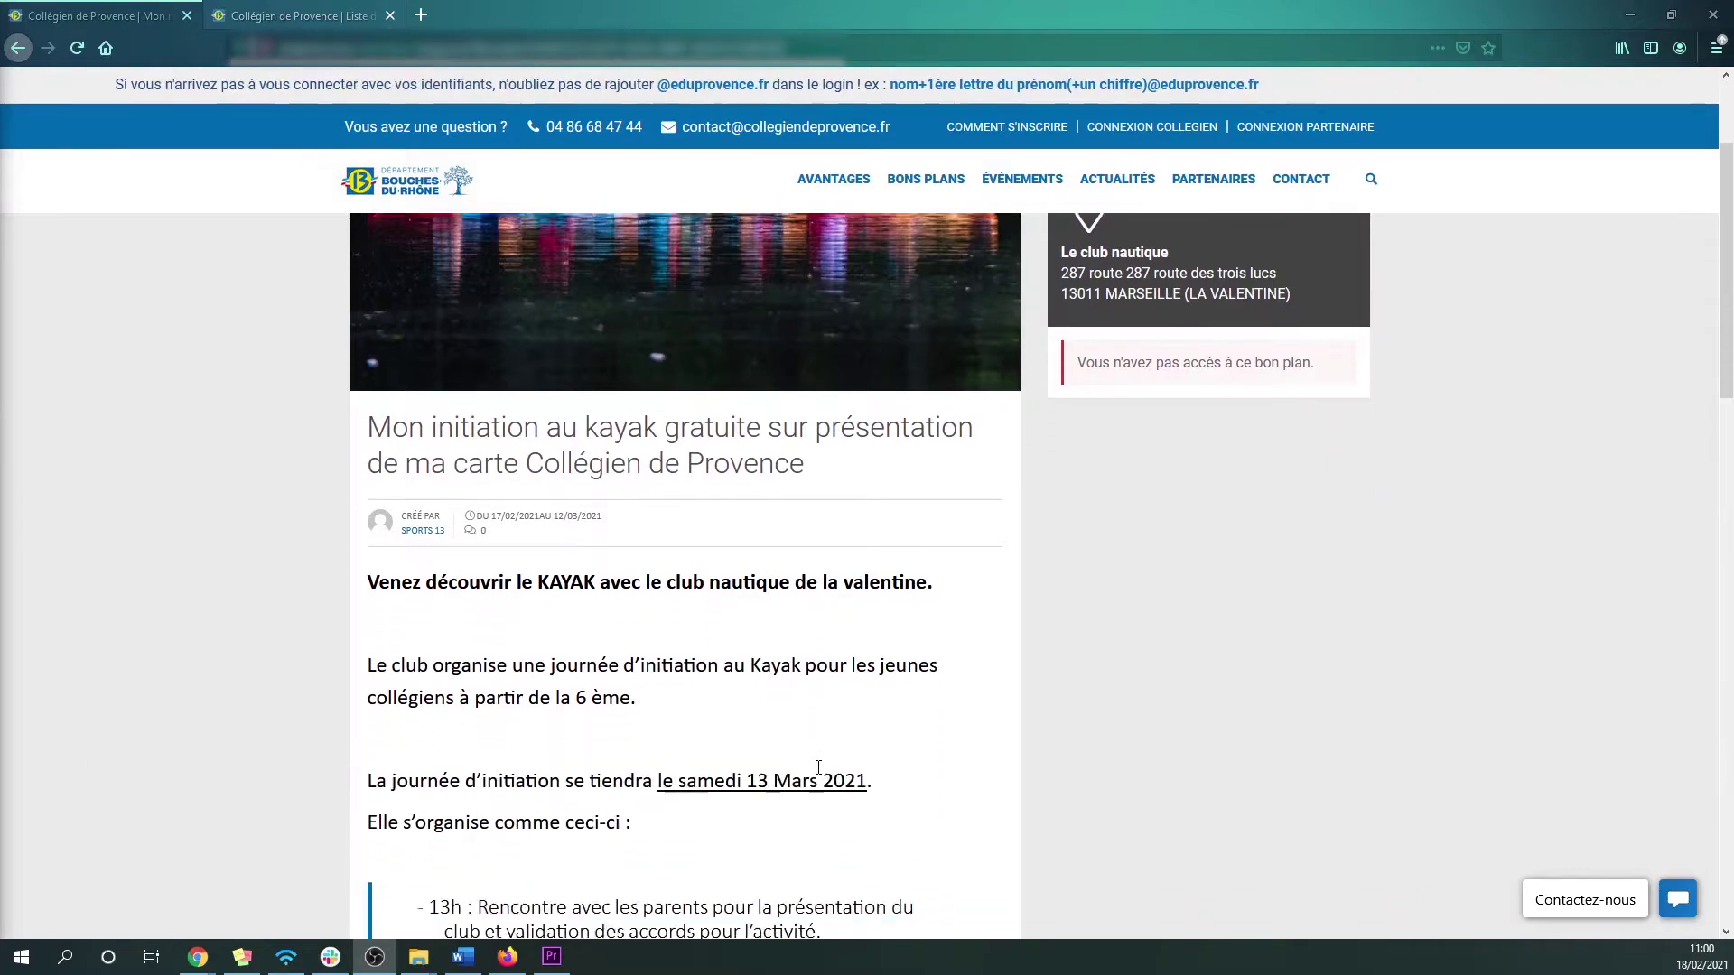
{"action": "scroll", "coordinate": [817, 766], "scroll_direction": "down", "scroll_amount": 5}
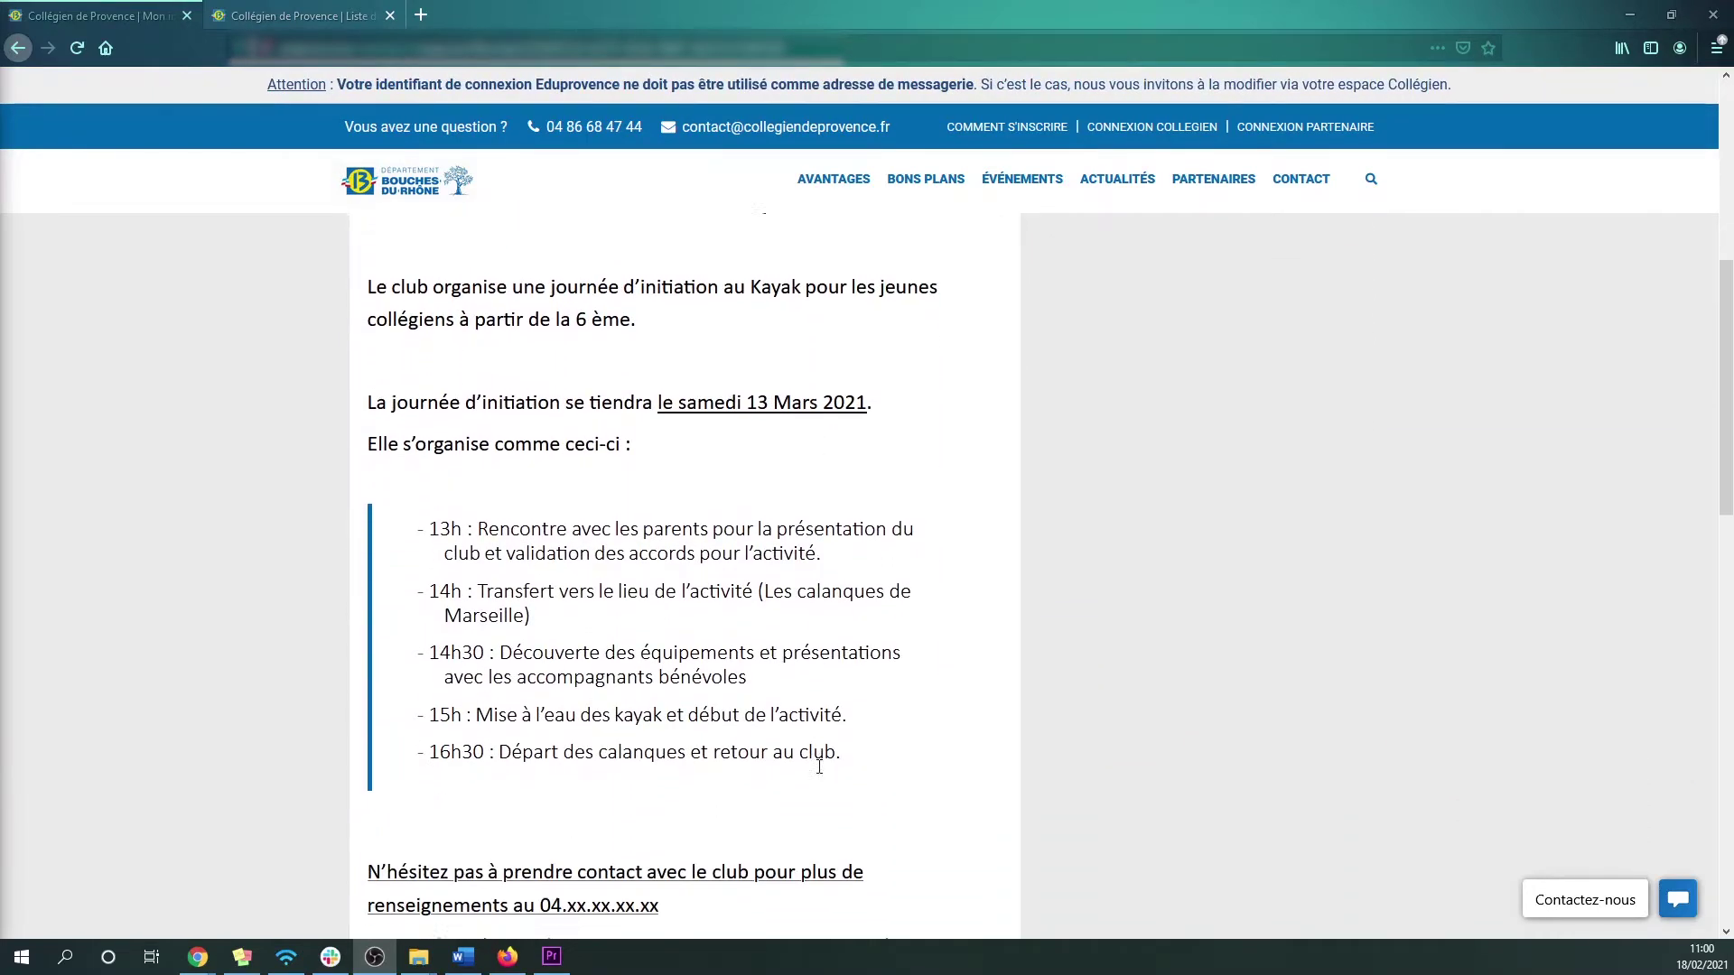
{"action": "scroll", "coordinate": [819, 767], "scroll_direction": "down", "scroll_amount": 2}
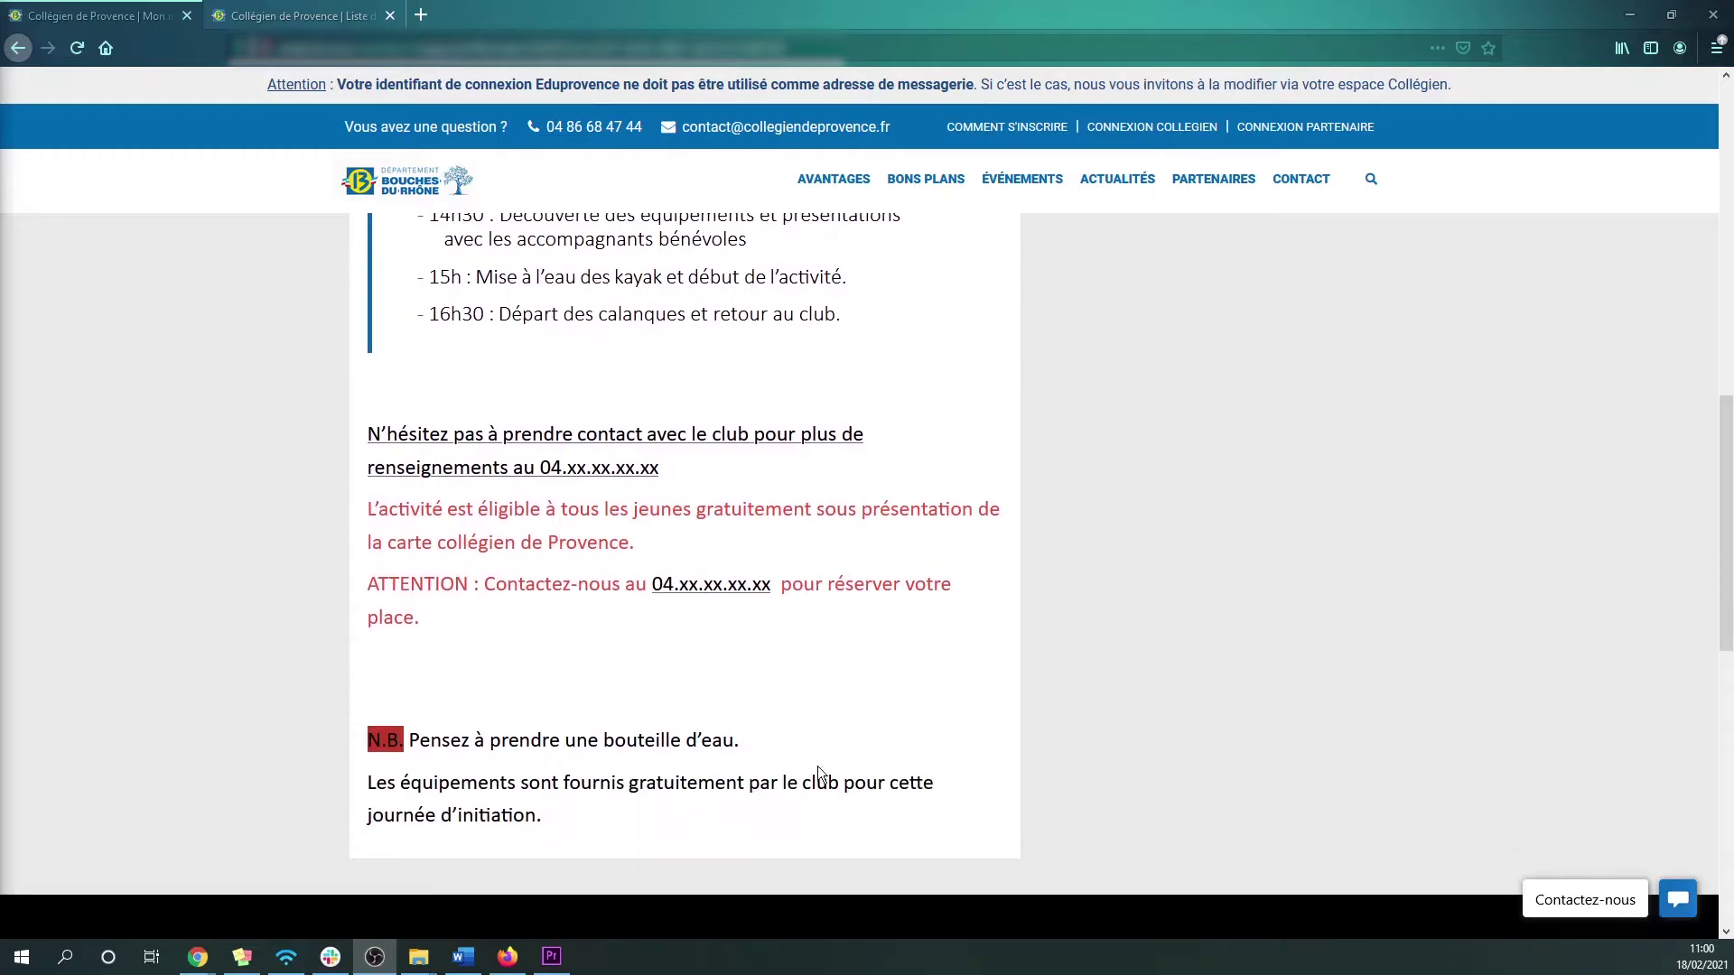
{"action": "scroll", "coordinate": [817, 765], "scroll_direction": "up", "scroll_amount": 10}
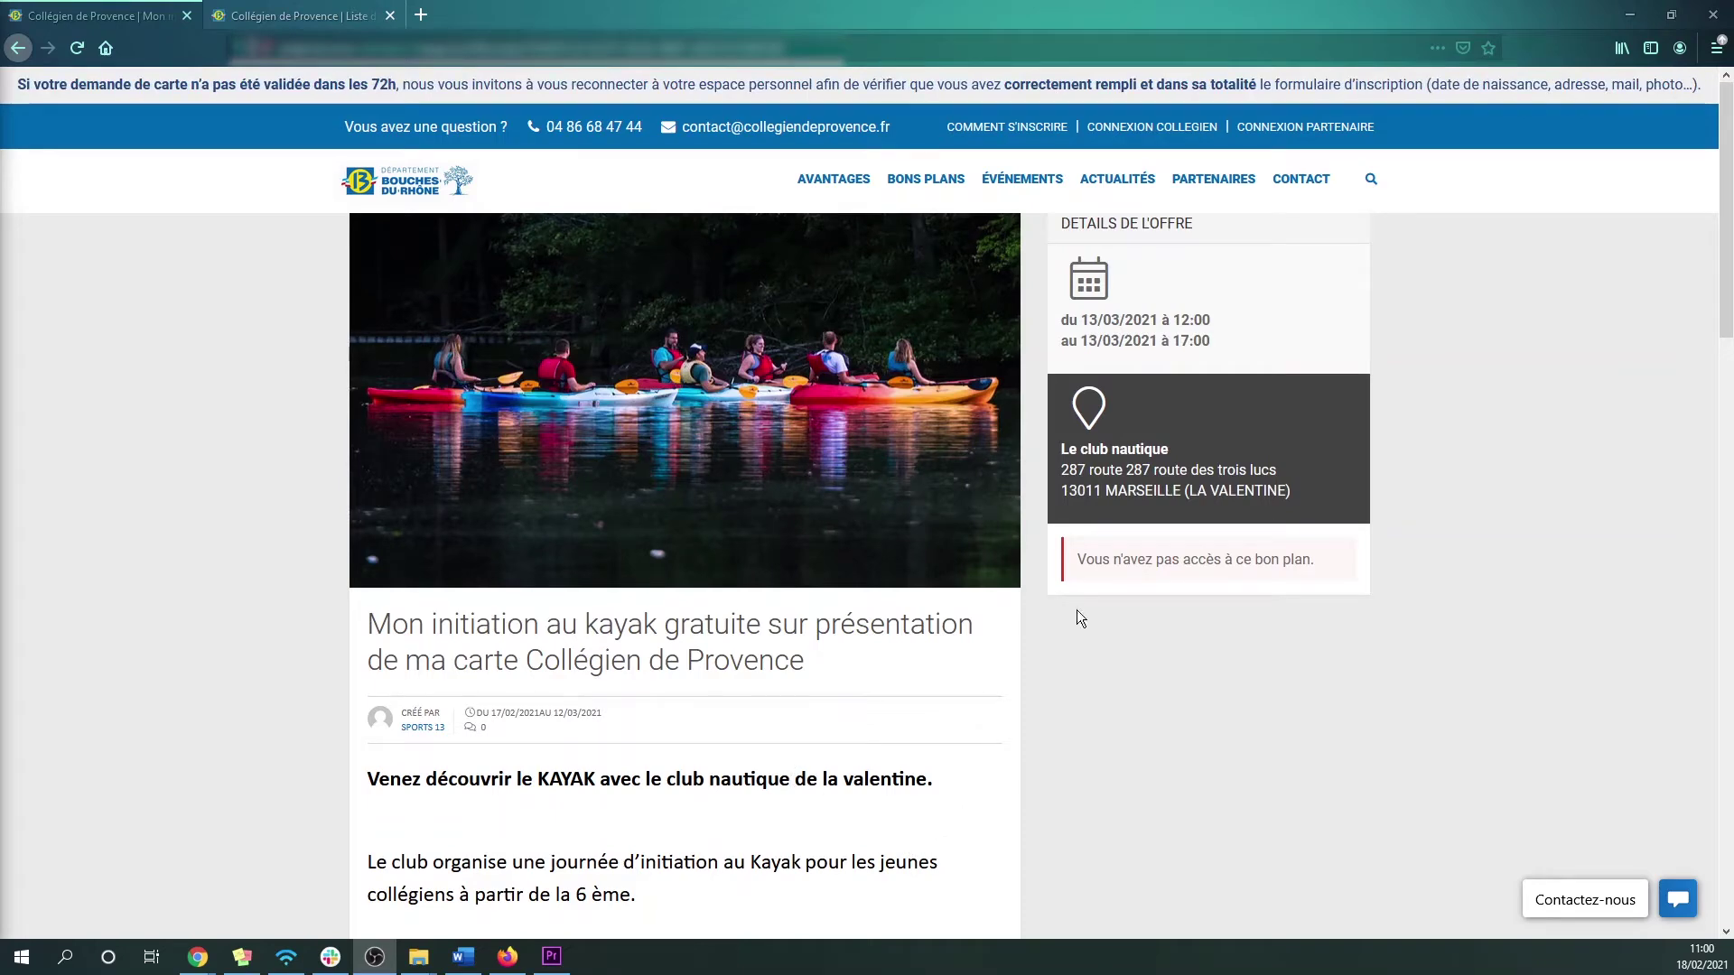
Enter the partner area and display the partner's own list of bons plans
{"action": "key", "text": "F5"}
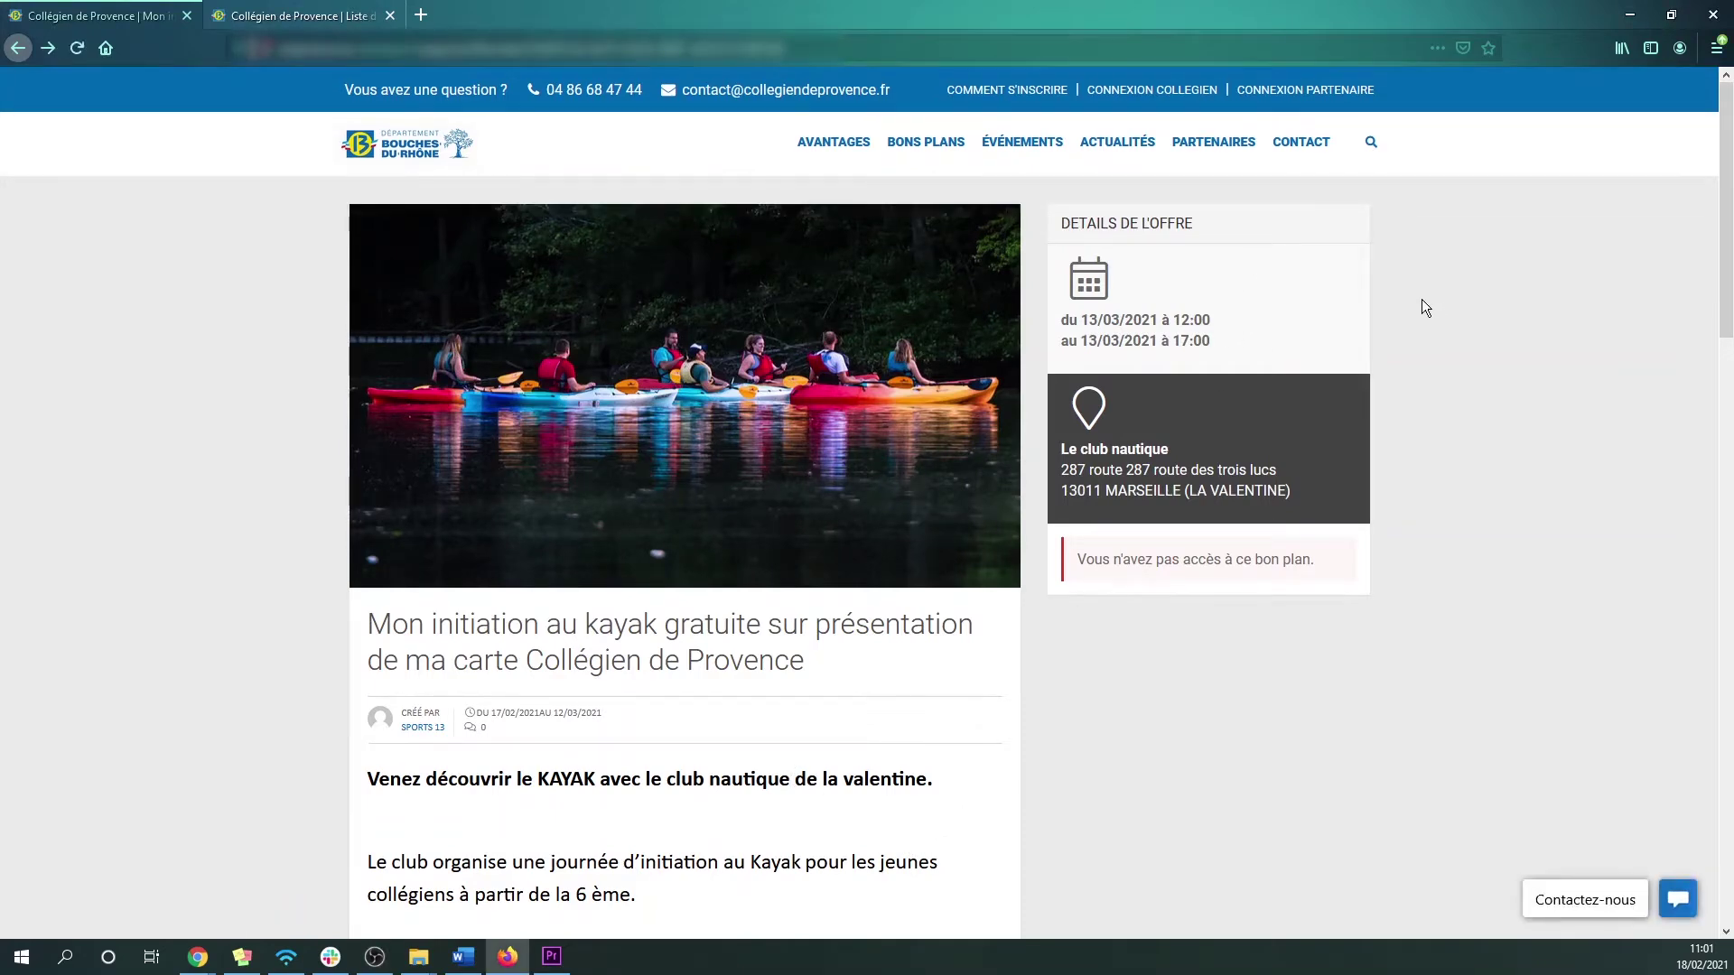
{"action": "left_click", "coordinate": [1324, 136]}
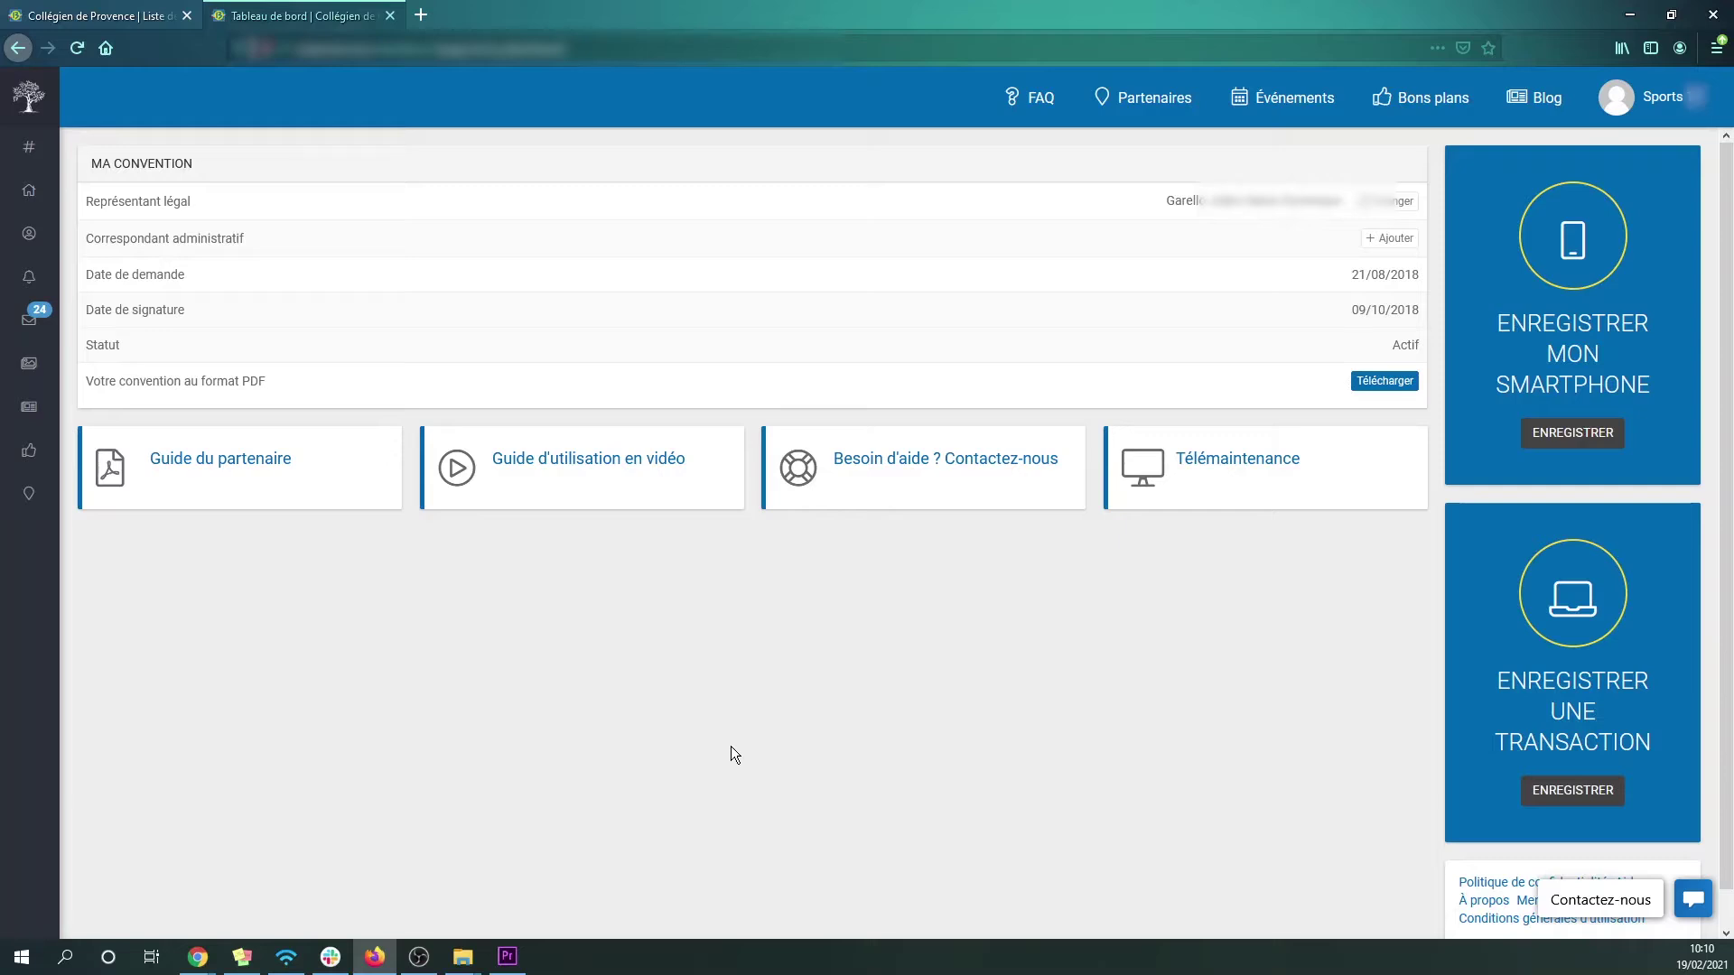
{"action": "mouse_move", "coordinate": [39, 515]}
{"action": "left_click", "coordinate": [207, 96]}
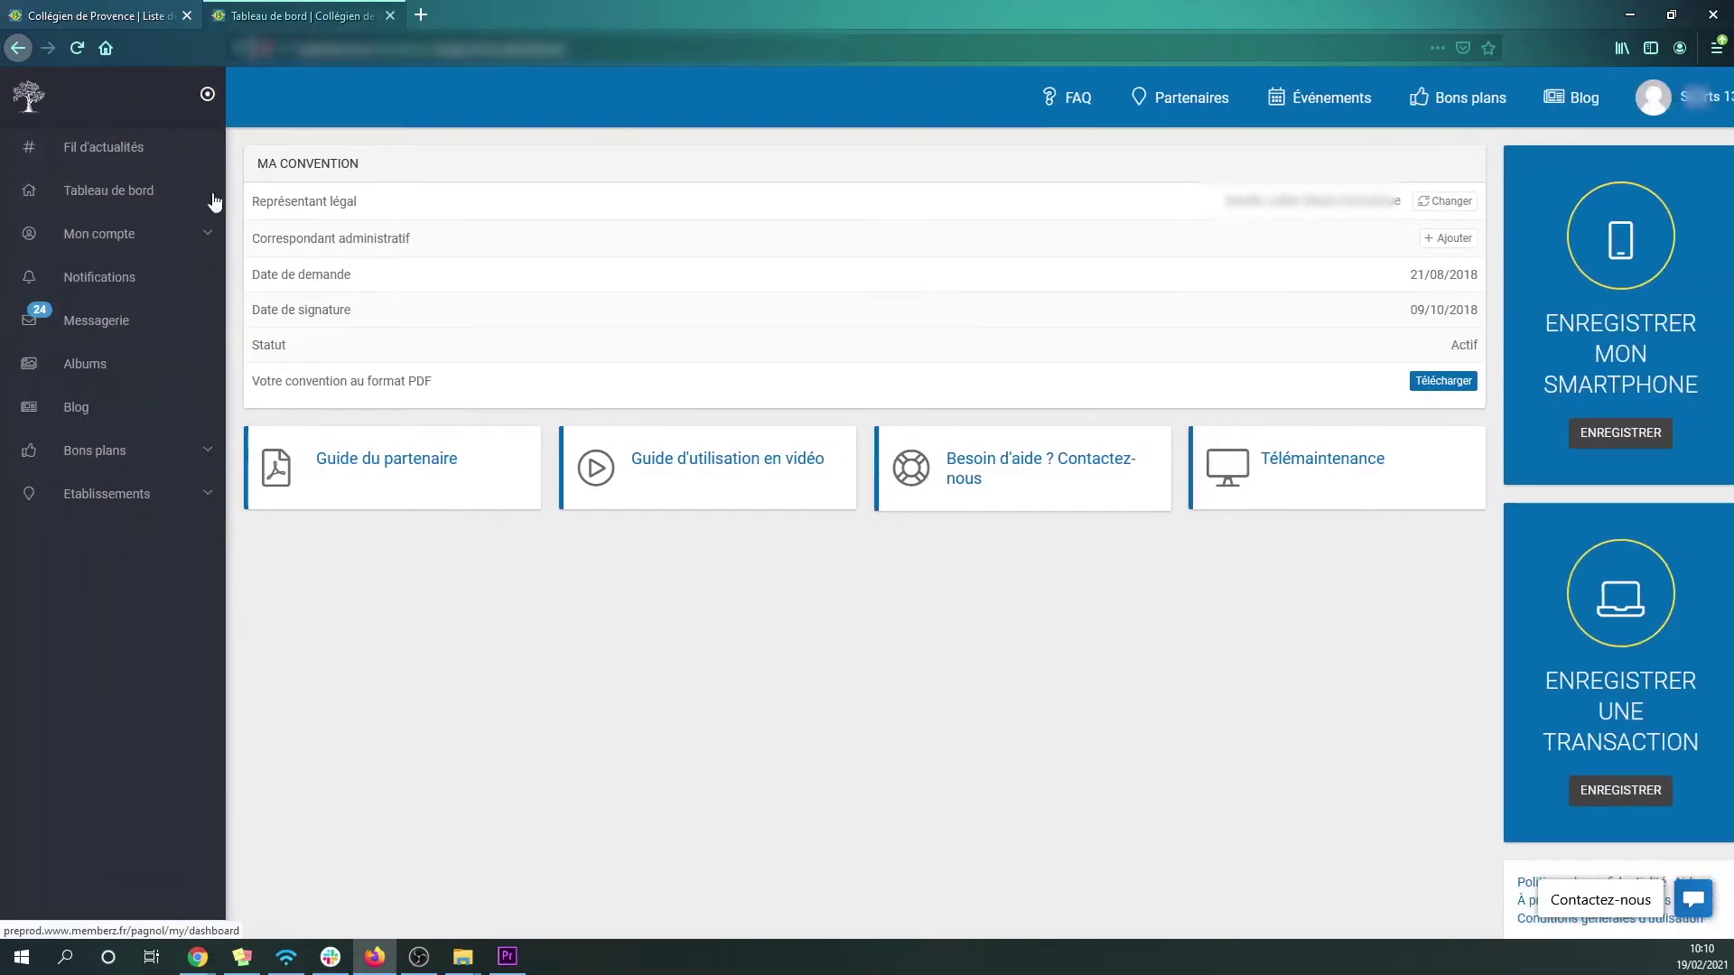
{"action": "left_click", "coordinate": [181, 451]}
{"action": "left_click", "coordinate": [161, 488]}
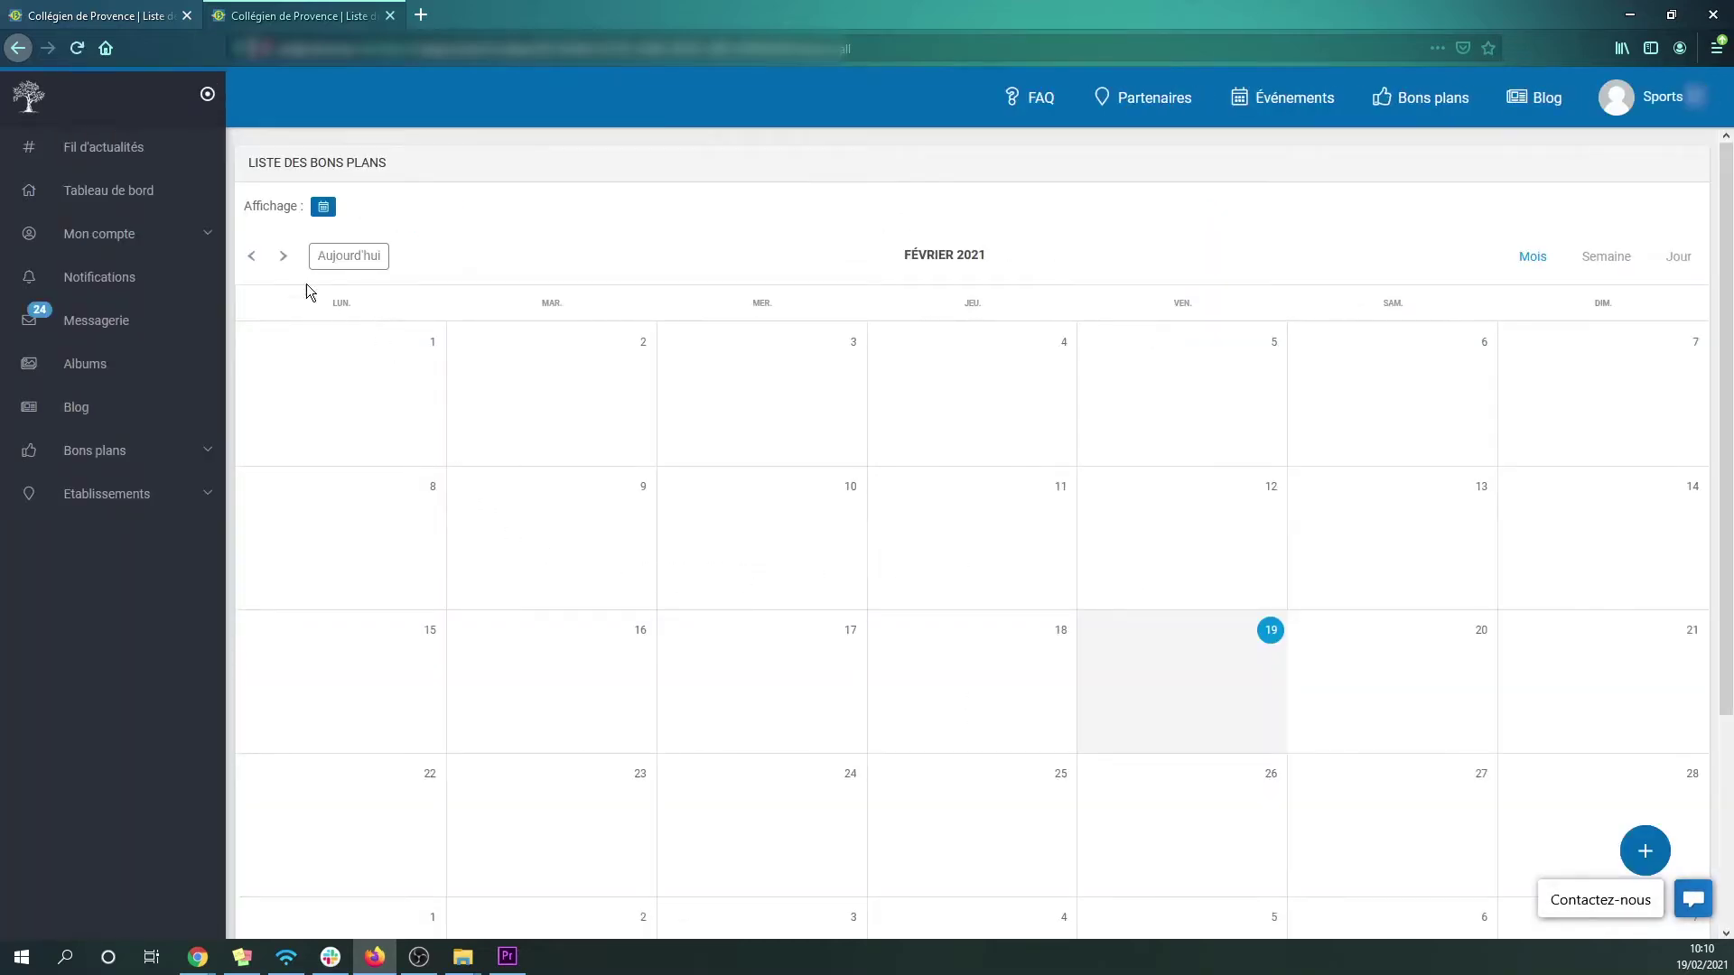
Browse the bons plans calendar for January and March 2021, then return to February 2021
{"action": "left_click", "coordinate": [253, 260]}
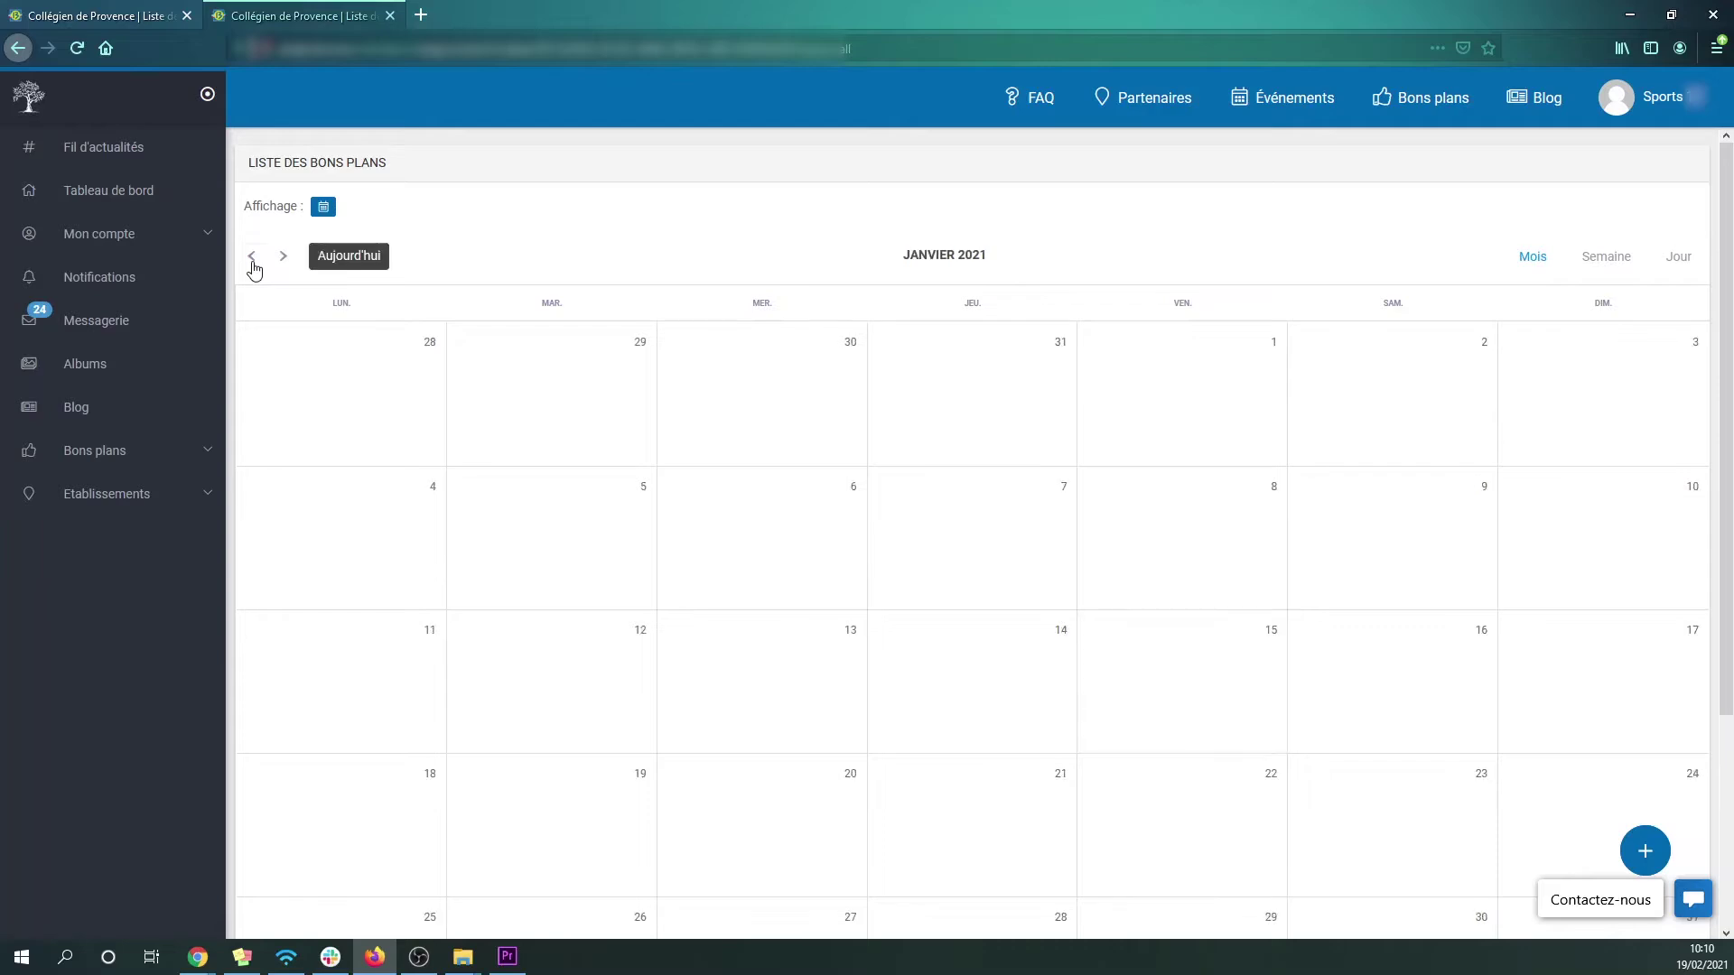
{"action": "scroll", "coordinate": [343, 387], "scroll_direction": "down", "scroll_amount": 3}
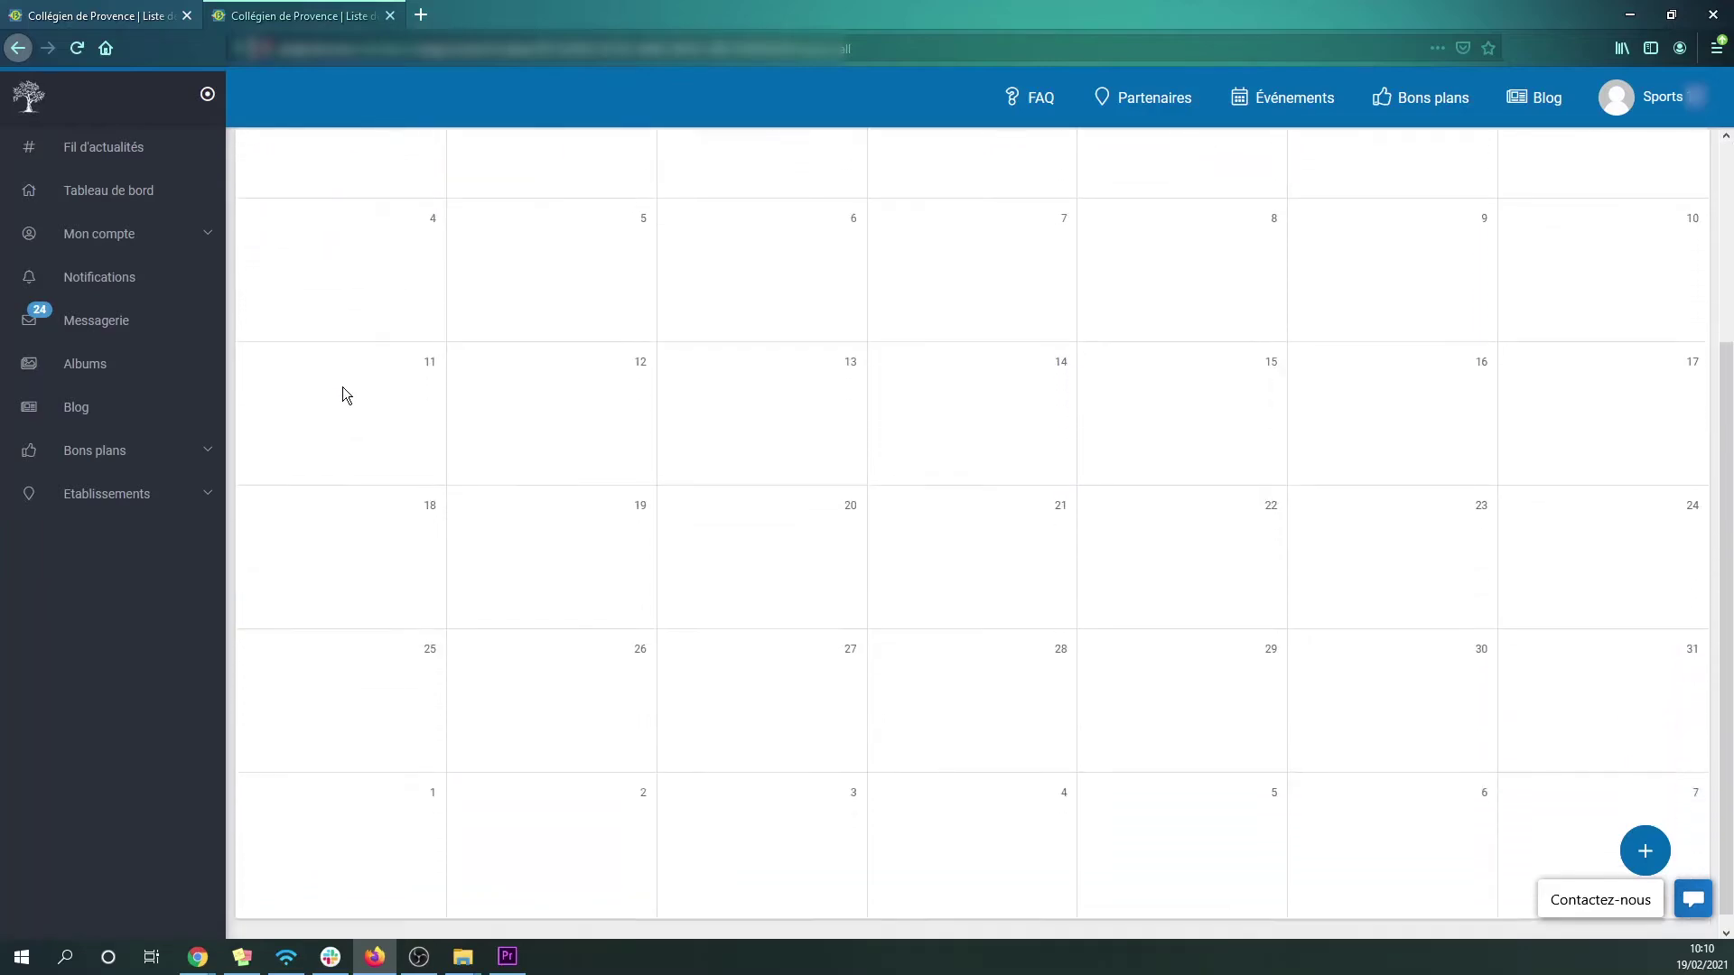
{"action": "scroll", "coordinate": [343, 387], "scroll_direction": "up", "scroll_amount": 3}
{"action": "left_click", "coordinate": [283, 257]}
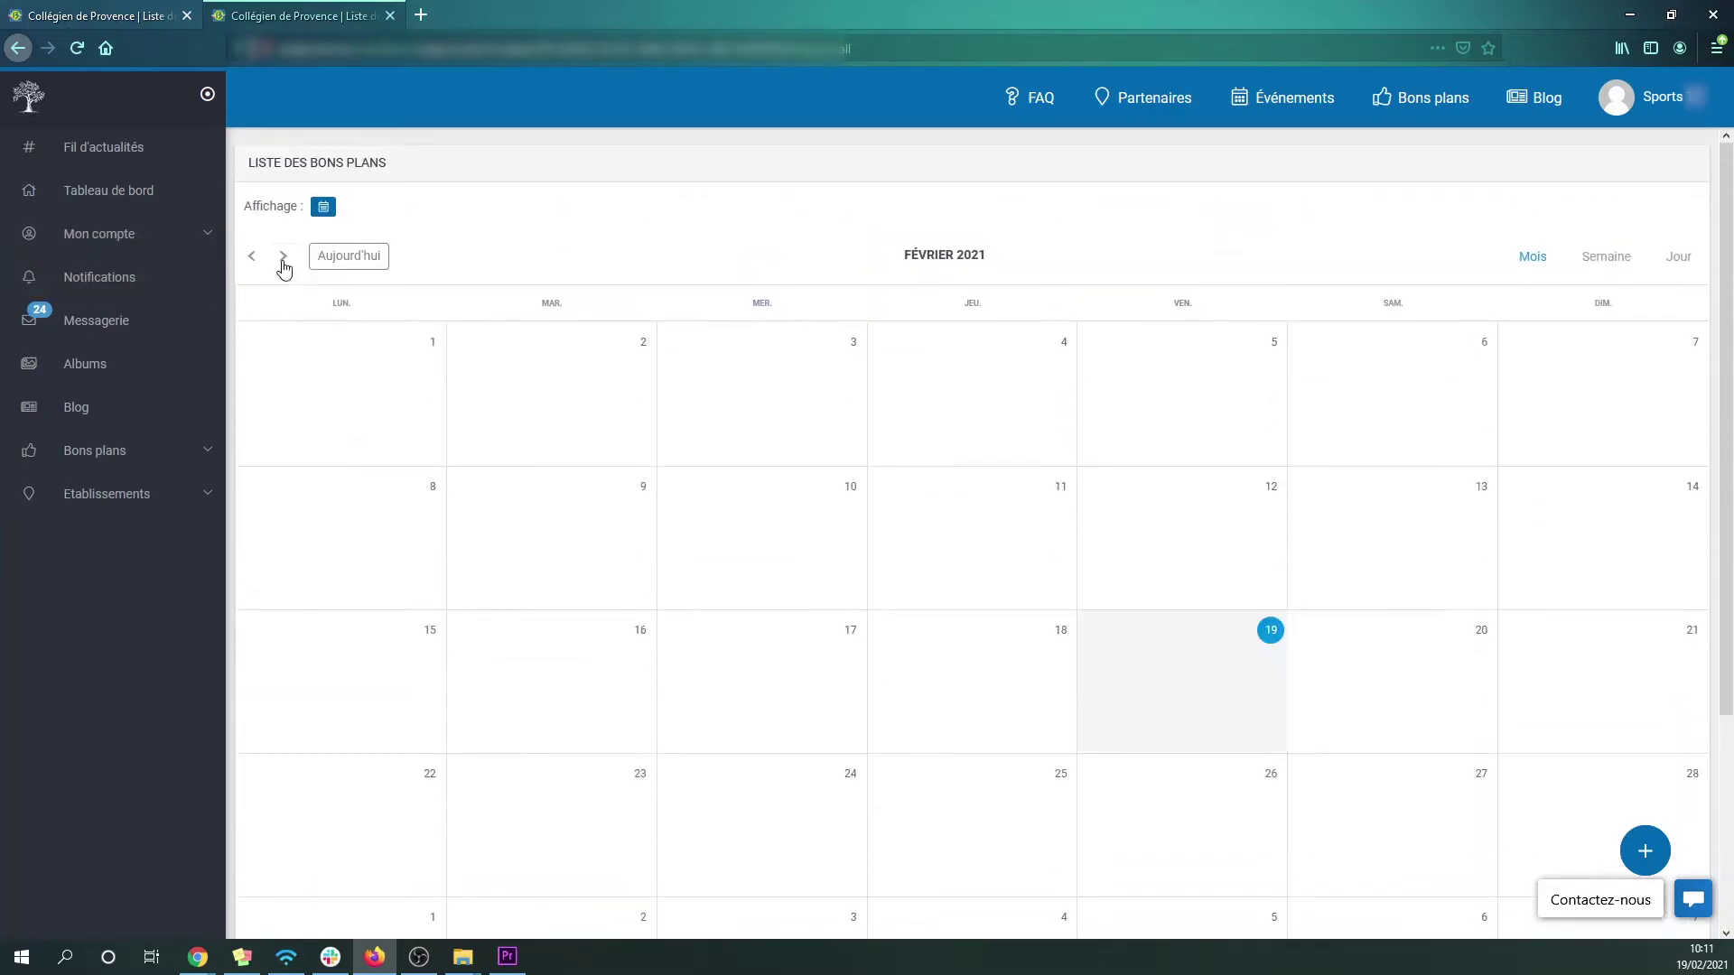
{"action": "left_click", "coordinate": [282, 258]}
{"action": "scroll", "coordinate": [647, 465], "scroll_direction": "down", "scroll_amount": 1}
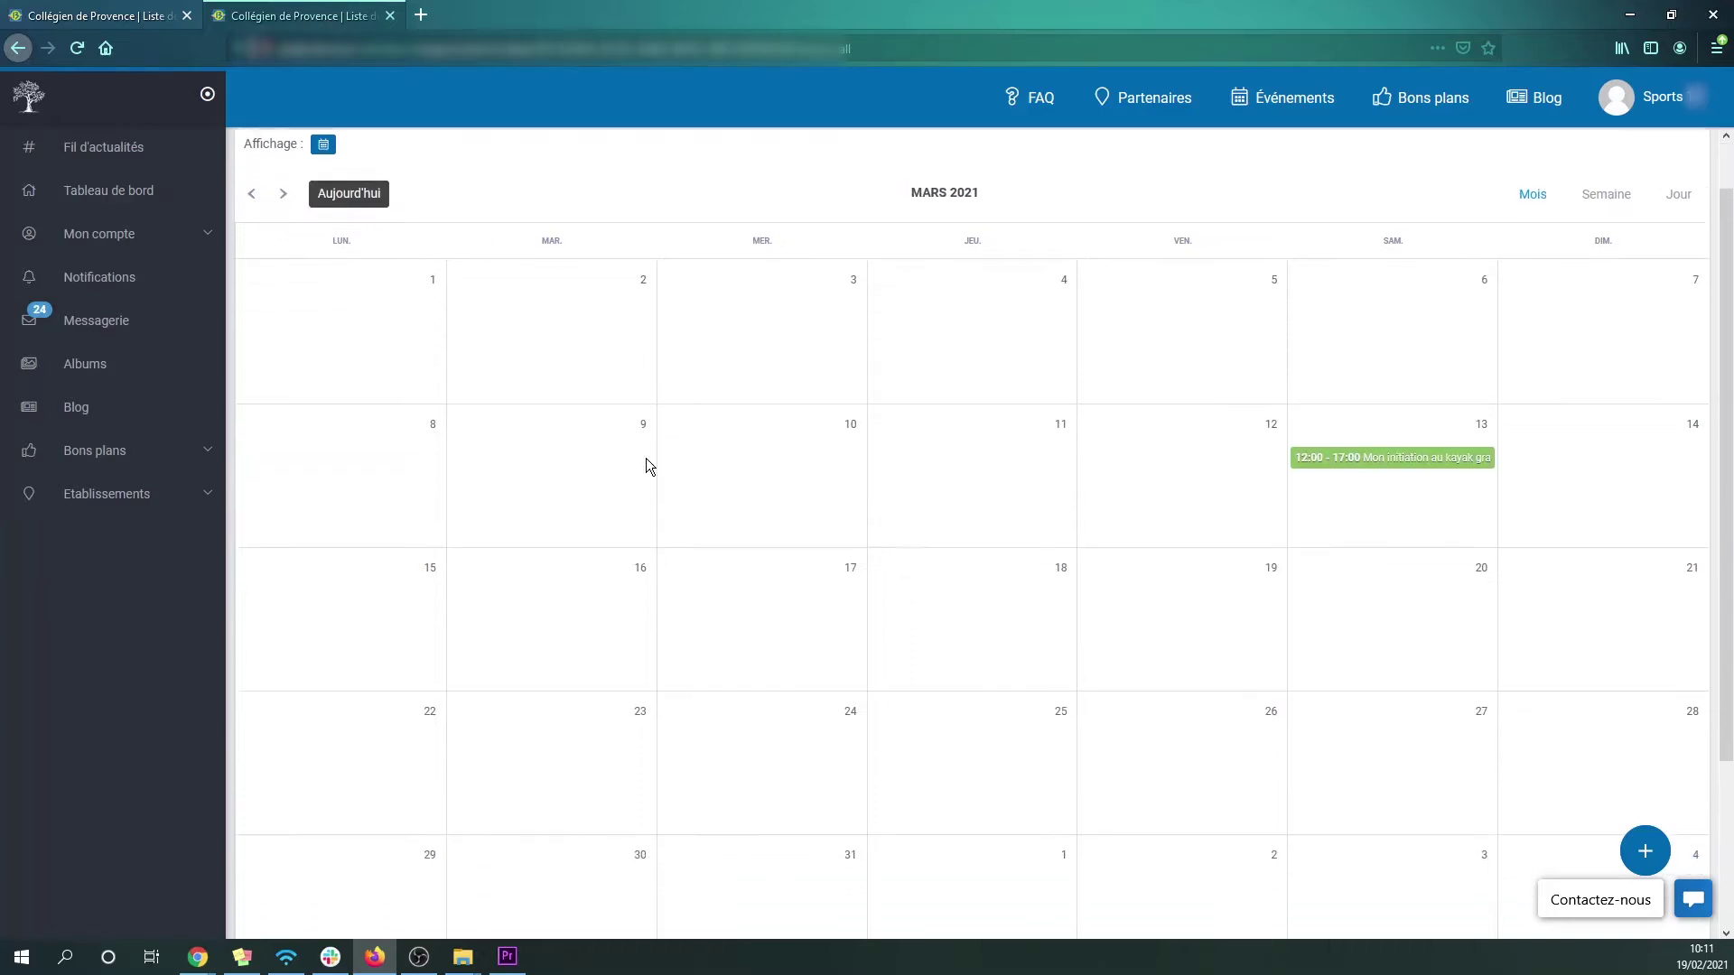
{"action": "scroll", "coordinate": [646, 465], "scroll_direction": "up", "scroll_amount": 1}
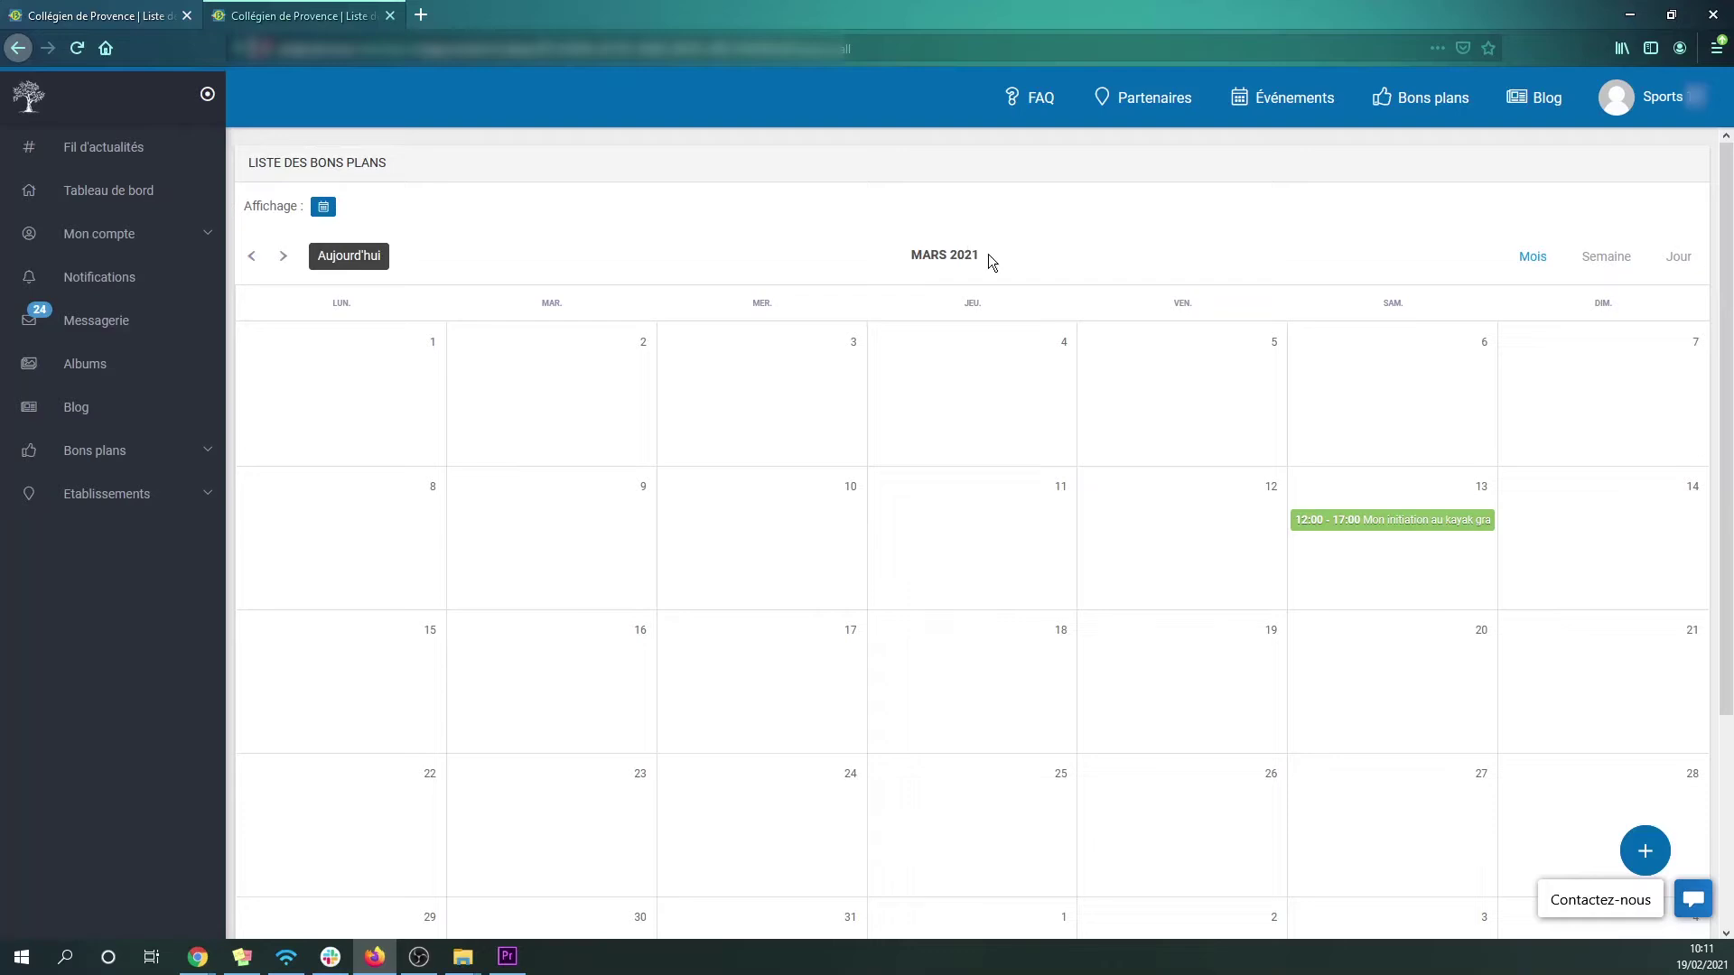
{"action": "left_click", "coordinate": [251, 258]}
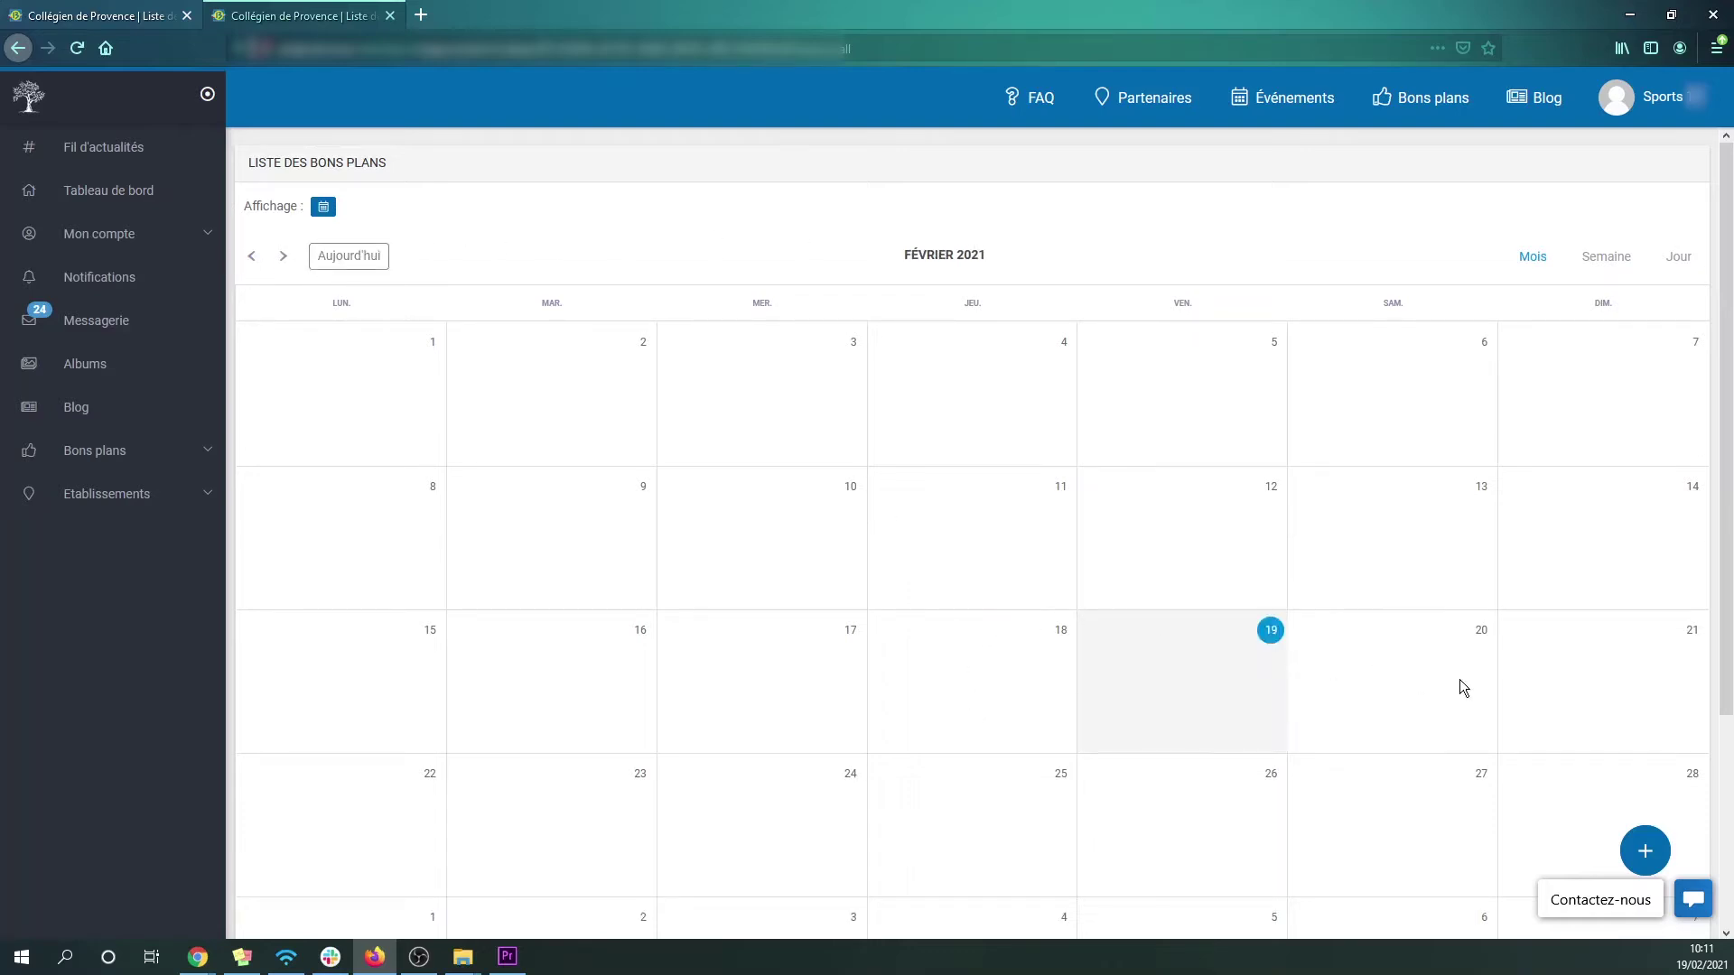
Start creating a new bon plan and consult the published kayak offer as a reference before returning to the form
{"action": "left_click", "coordinate": [1660, 863]}
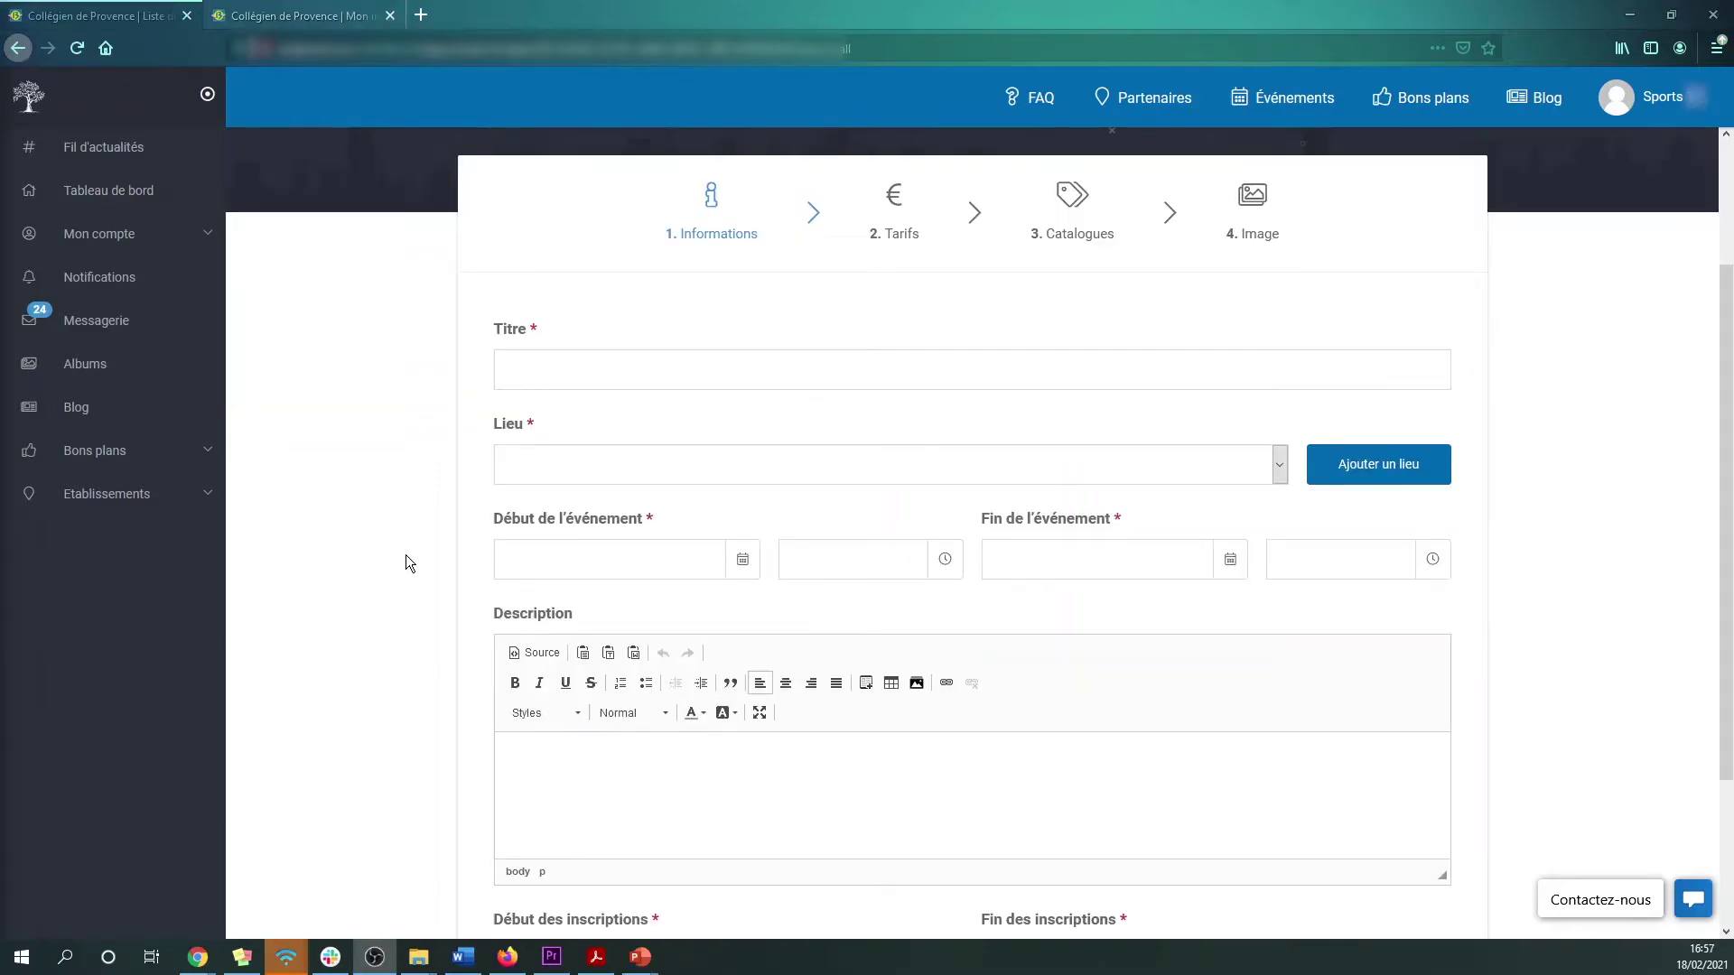
{"action": "left_click", "coordinate": [375, 5]}
{"action": "left_click", "coordinate": [347, 11]}
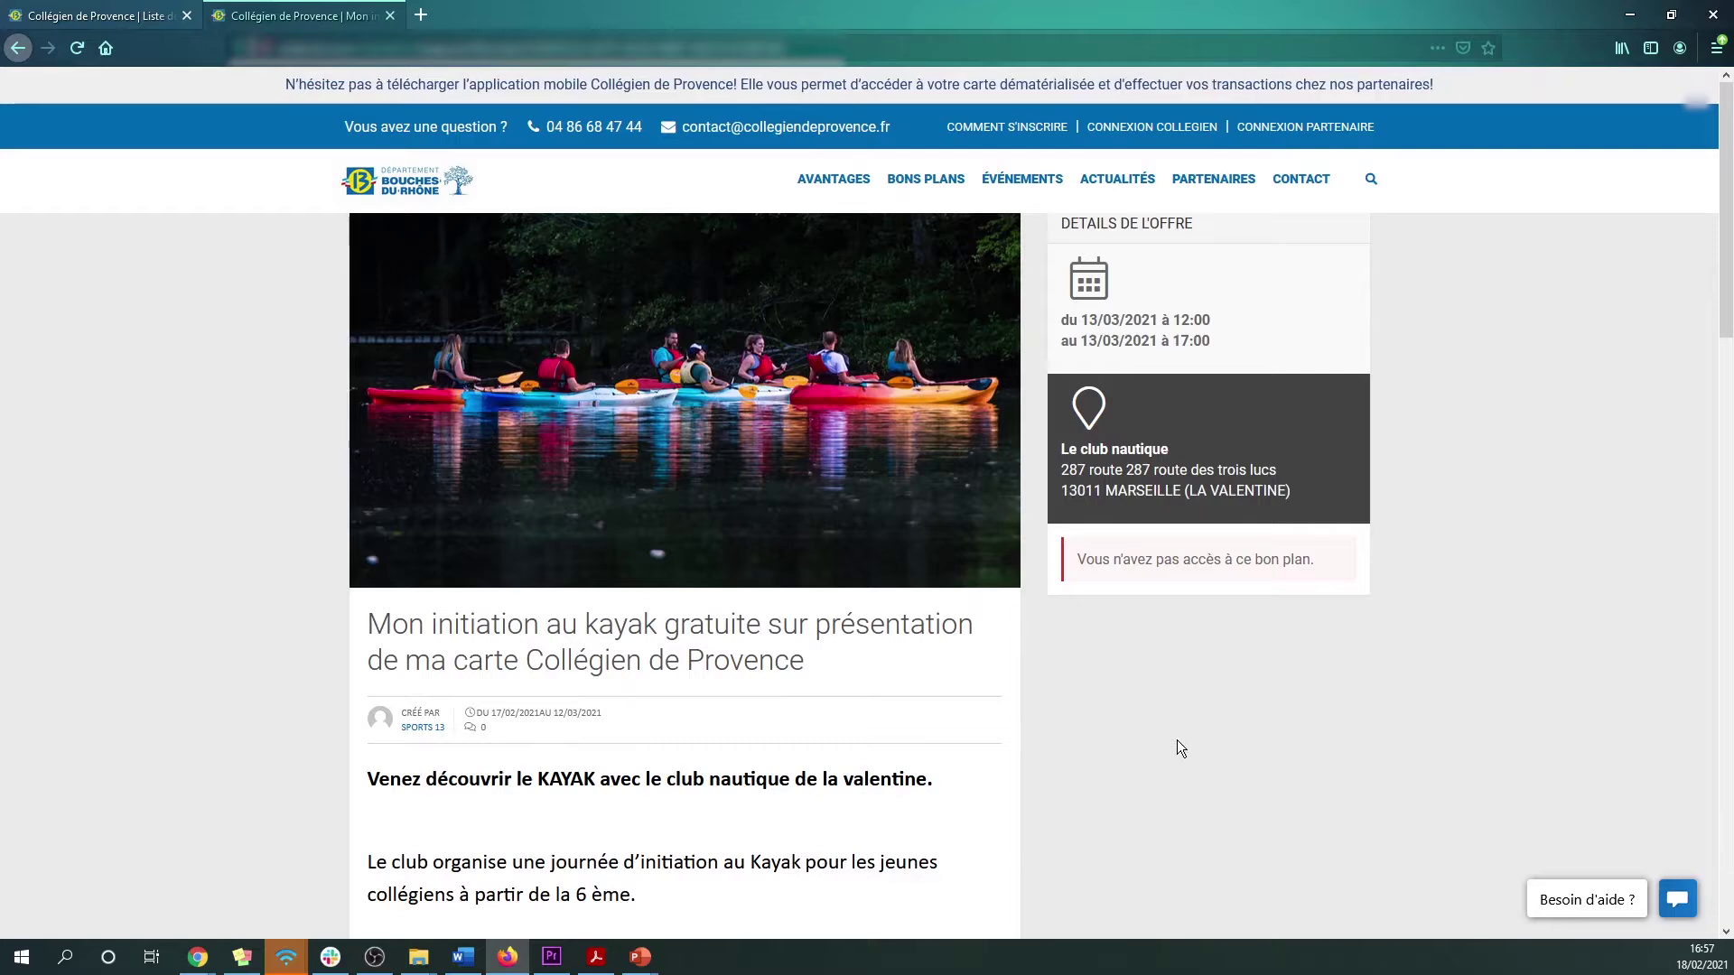
{"action": "scroll", "coordinate": [1178, 741], "scroll_direction": "down", "scroll_amount": 3}
{"action": "scroll", "coordinate": [1178, 748], "scroll_direction": "down", "scroll_amount": 2}
{"action": "scroll", "coordinate": [1033, 636], "scroll_direction": "up", "scroll_amount": 4}
{"action": "left_click", "coordinate": [144, 15]}
Set the title to "Stage d'initiation au kayak activité gratuite en présentant votre carte Collégien de Provence"
{"action": "left_click", "coordinate": [843, 372]}
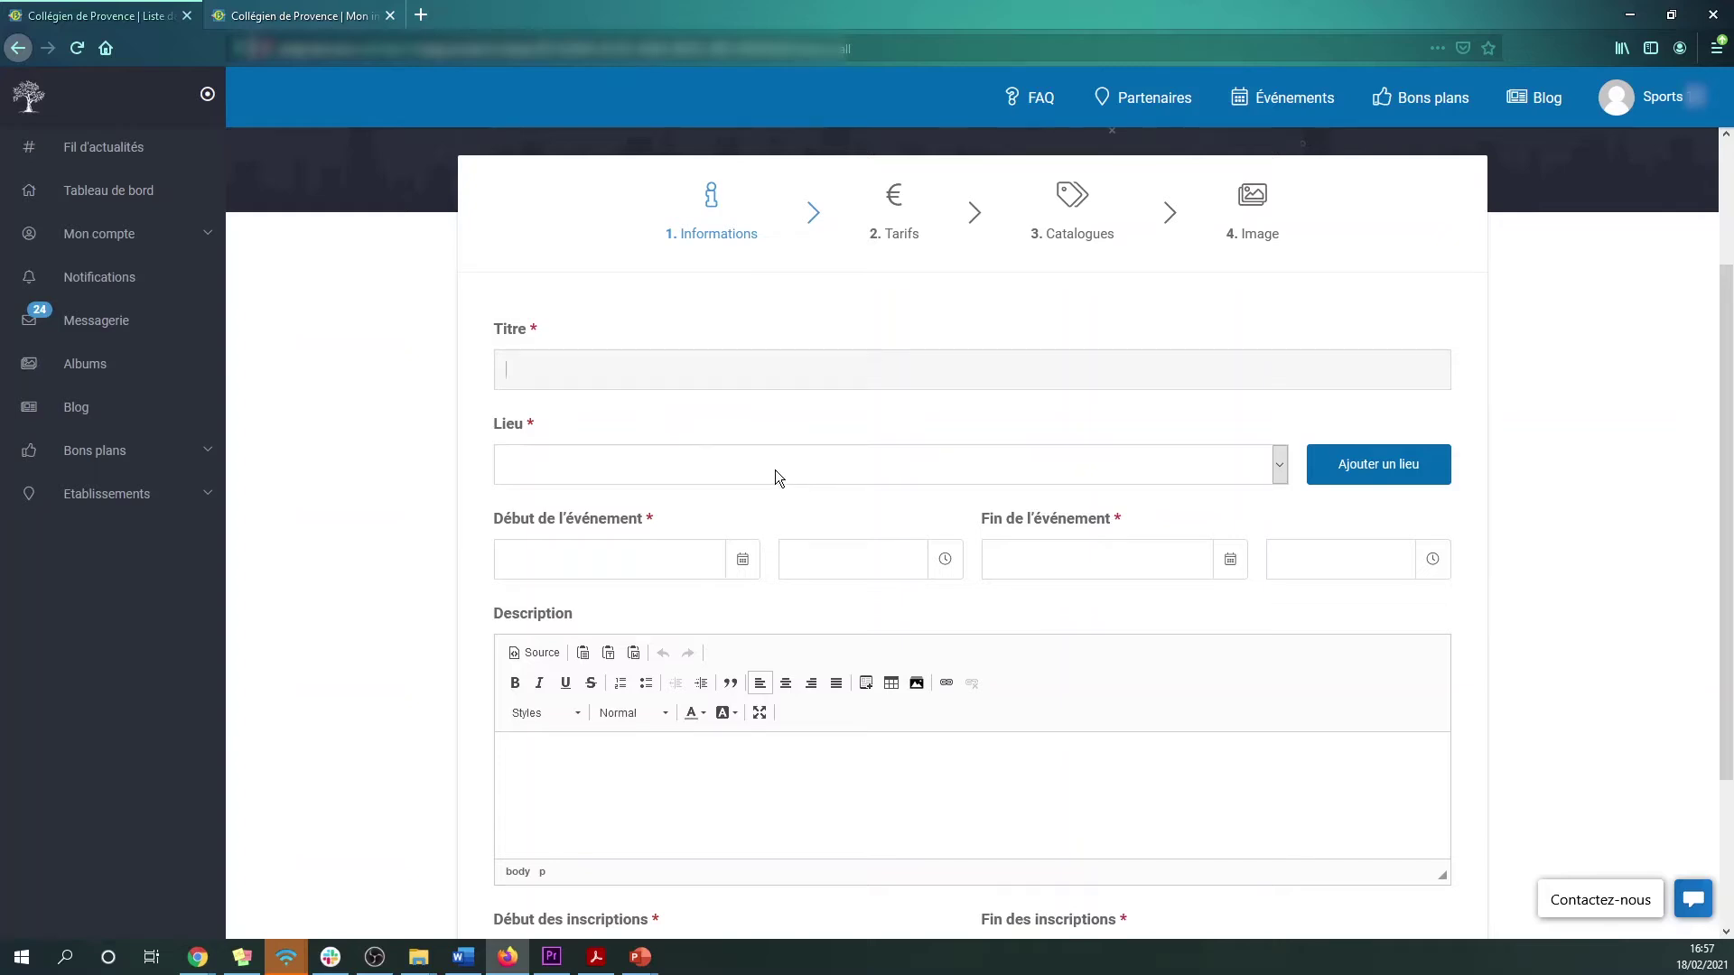
{"action": "type", "text": "Stage d’initiation au kayak activité gratuite en présentant votre carte Collégien de Provence"}
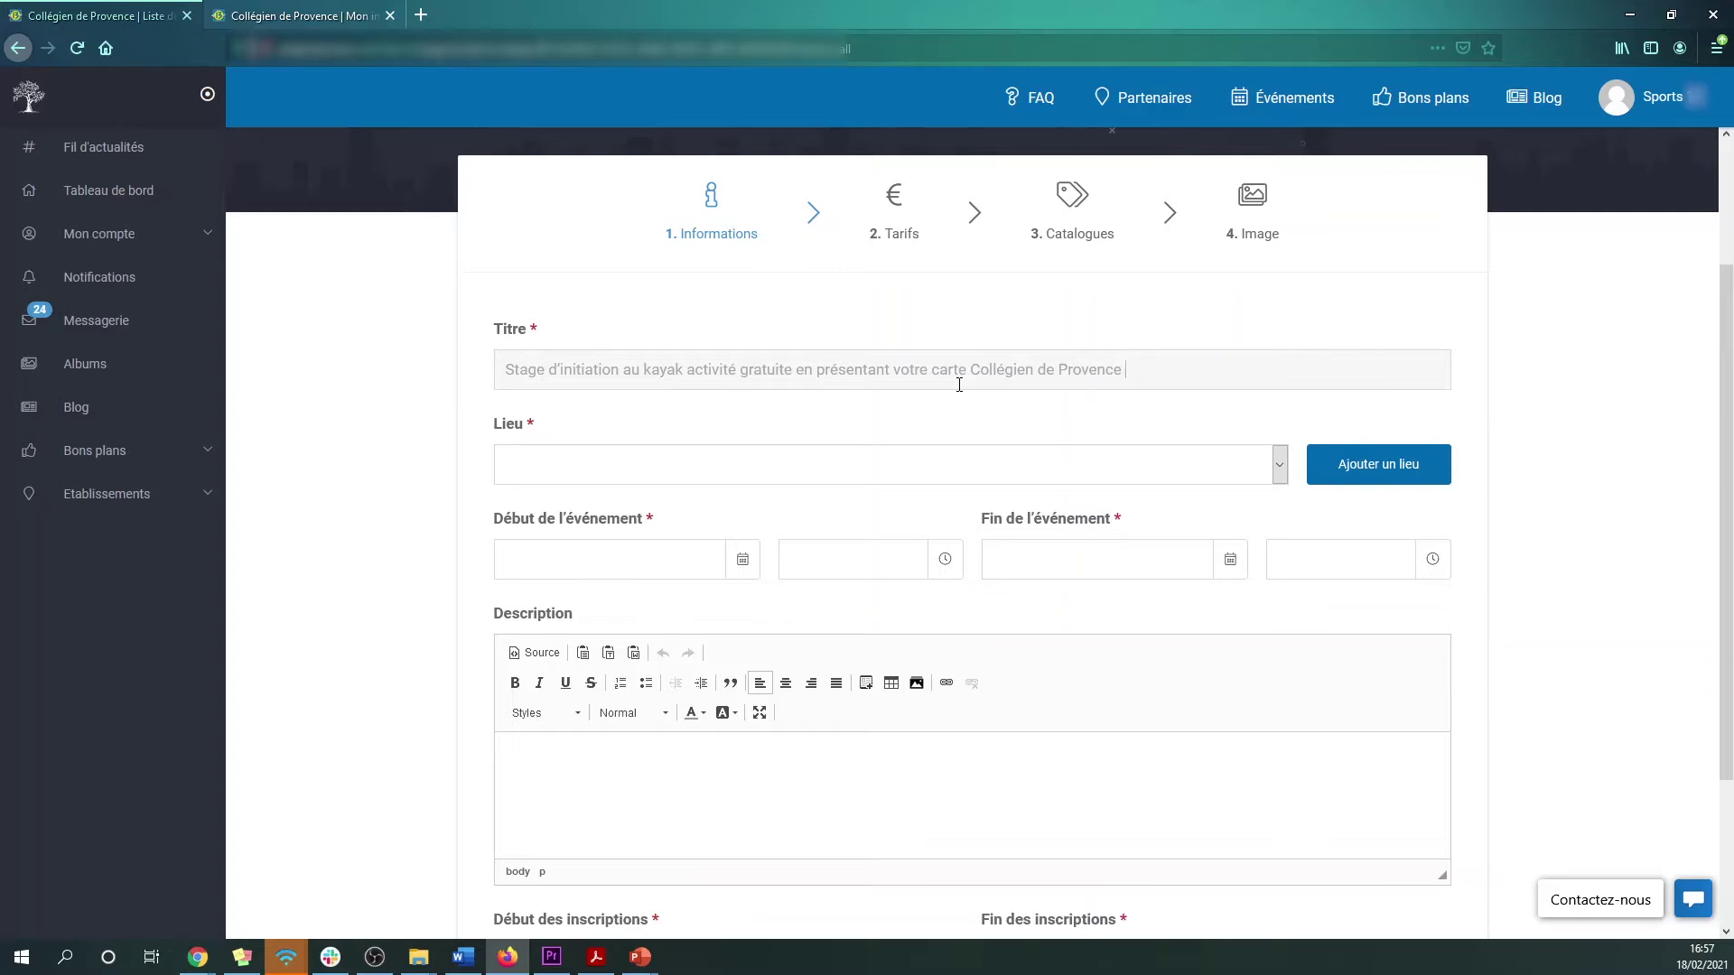
{"action": "left_click", "coordinate": [372, 486]}
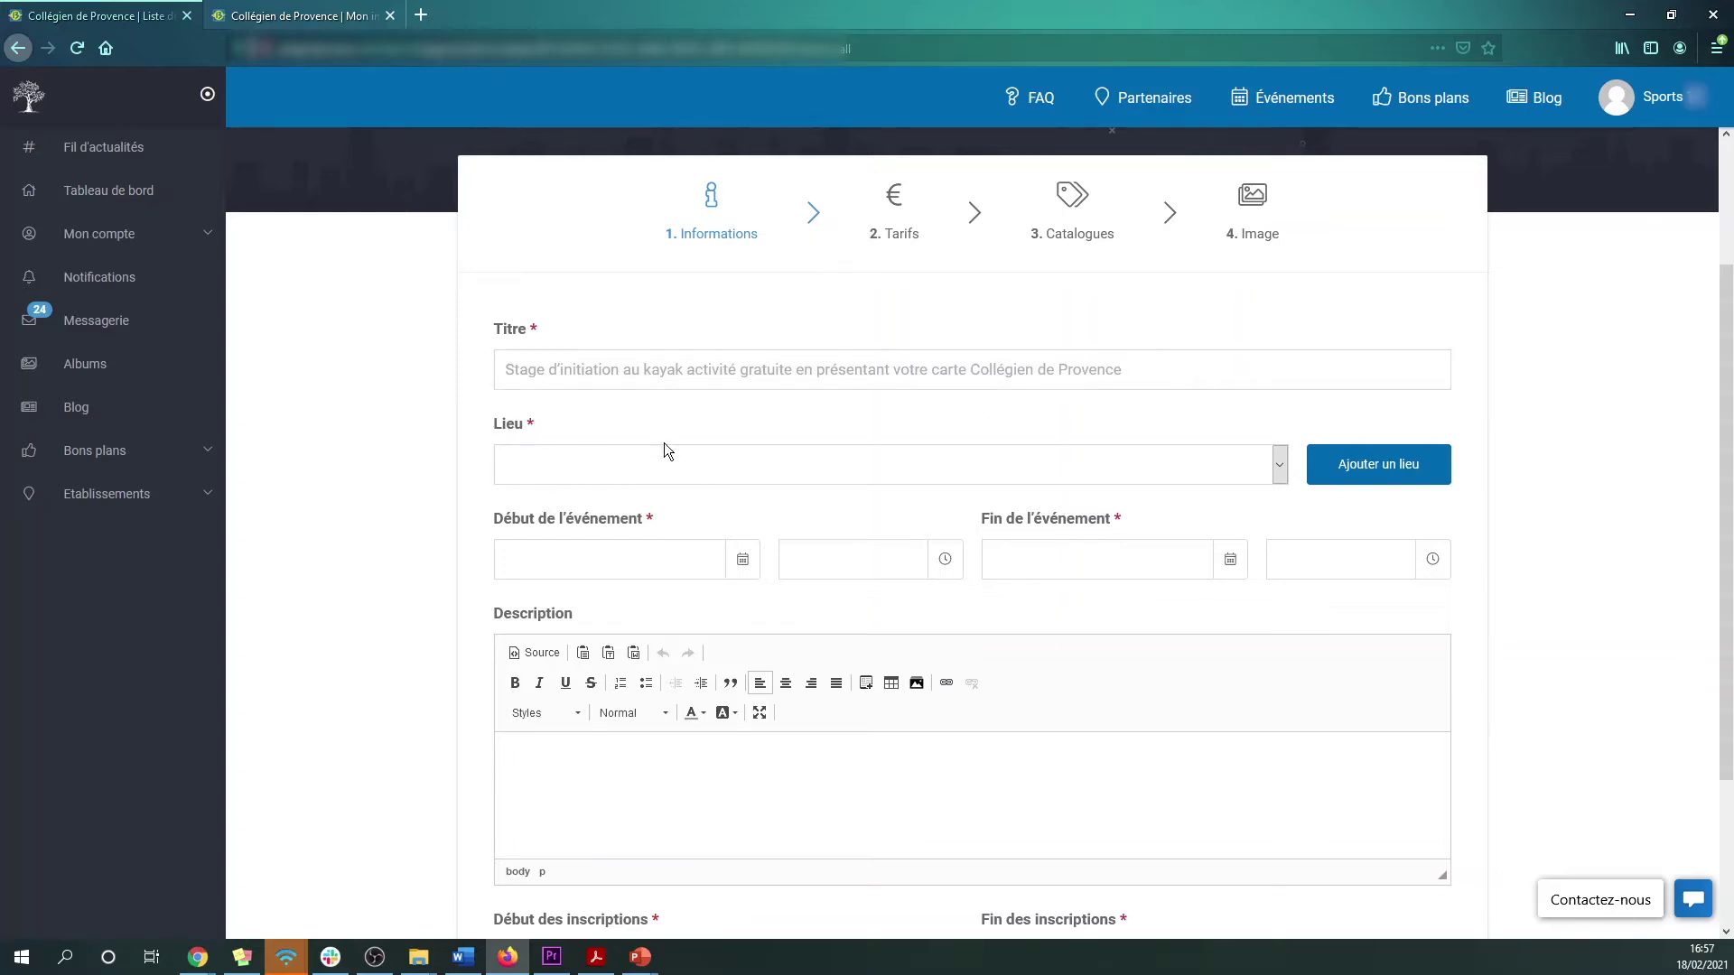
Add a venue named Le club nautique with its full address and select it as the event's location
{"action": "left_click", "coordinate": [1374, 468]}
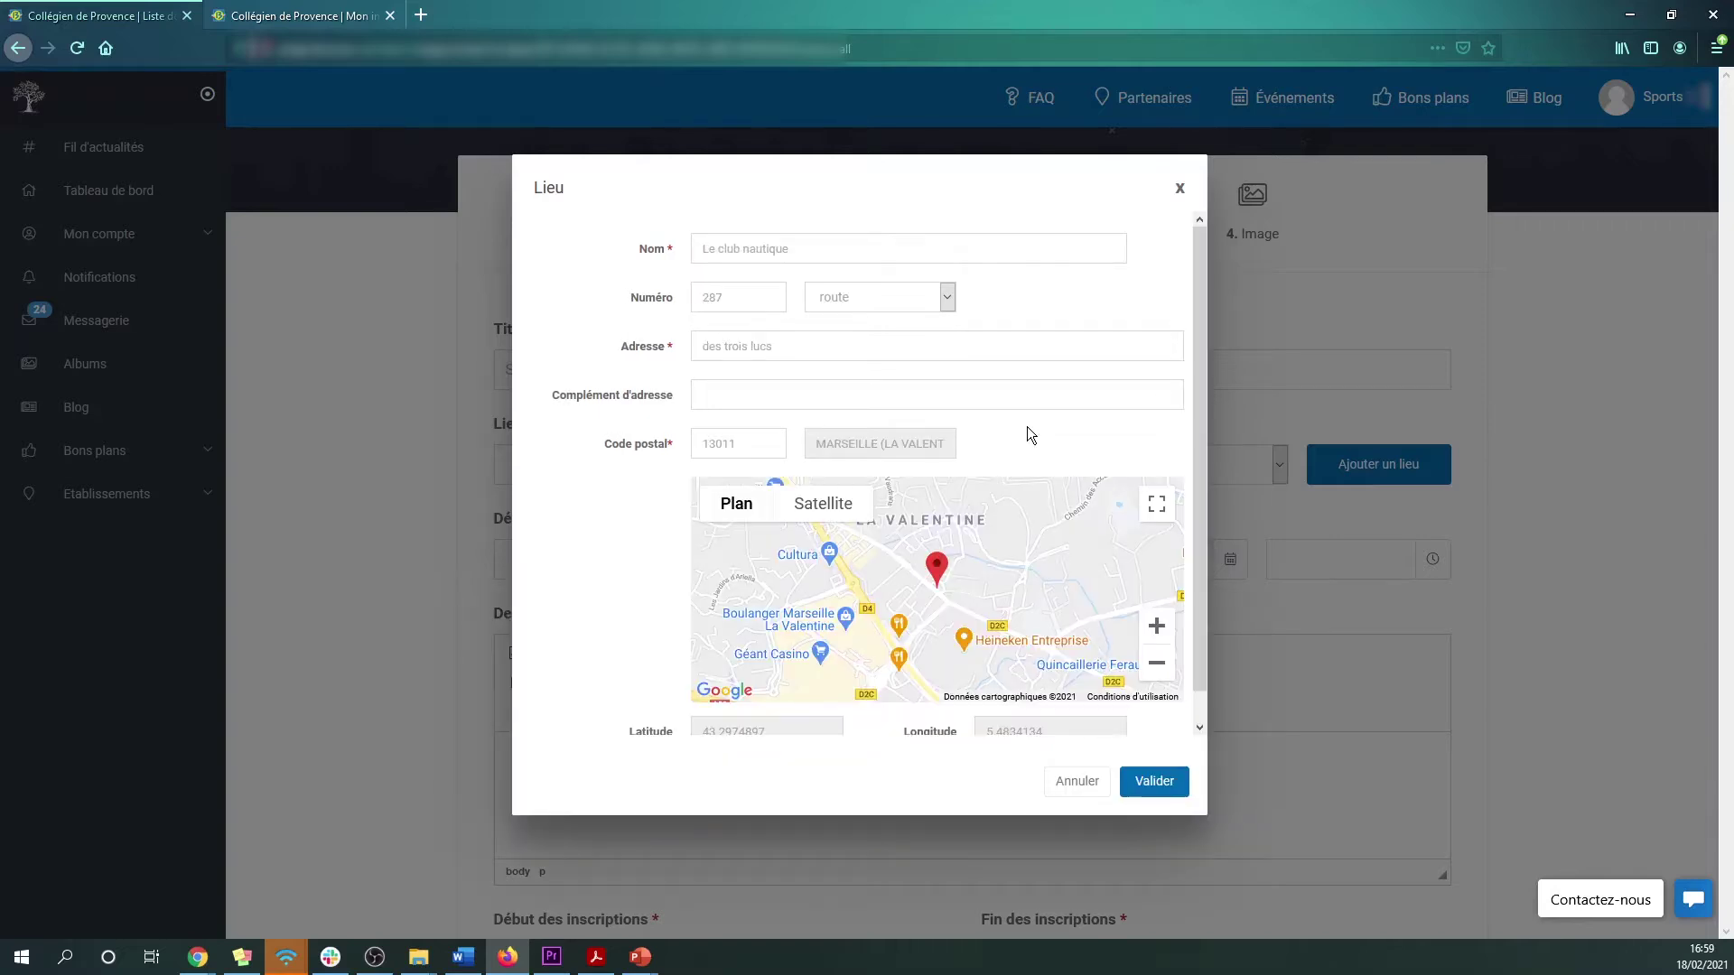
{"action": "scroll", "coordinate": [1027, 427], "scroll_direction": "down", "scroll_amount": 1}
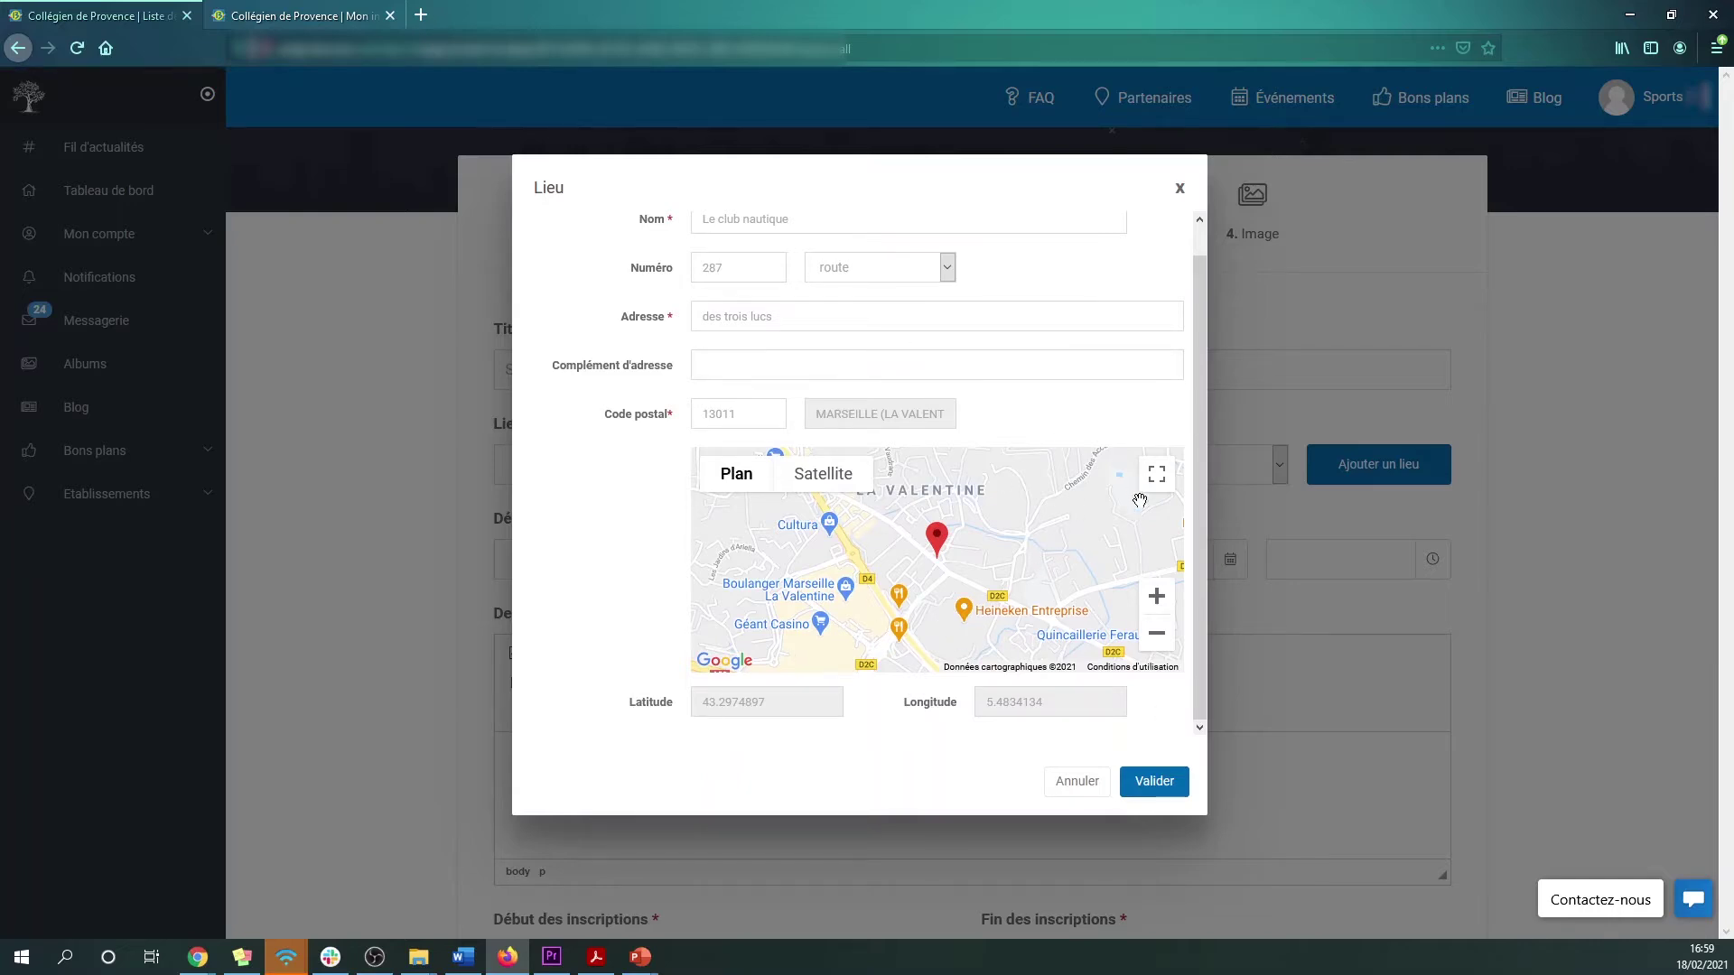
{"action": "left_click", "coordinate": [1155, 782]}
{"action": "left_click", "coordinate": [1247, 464]}
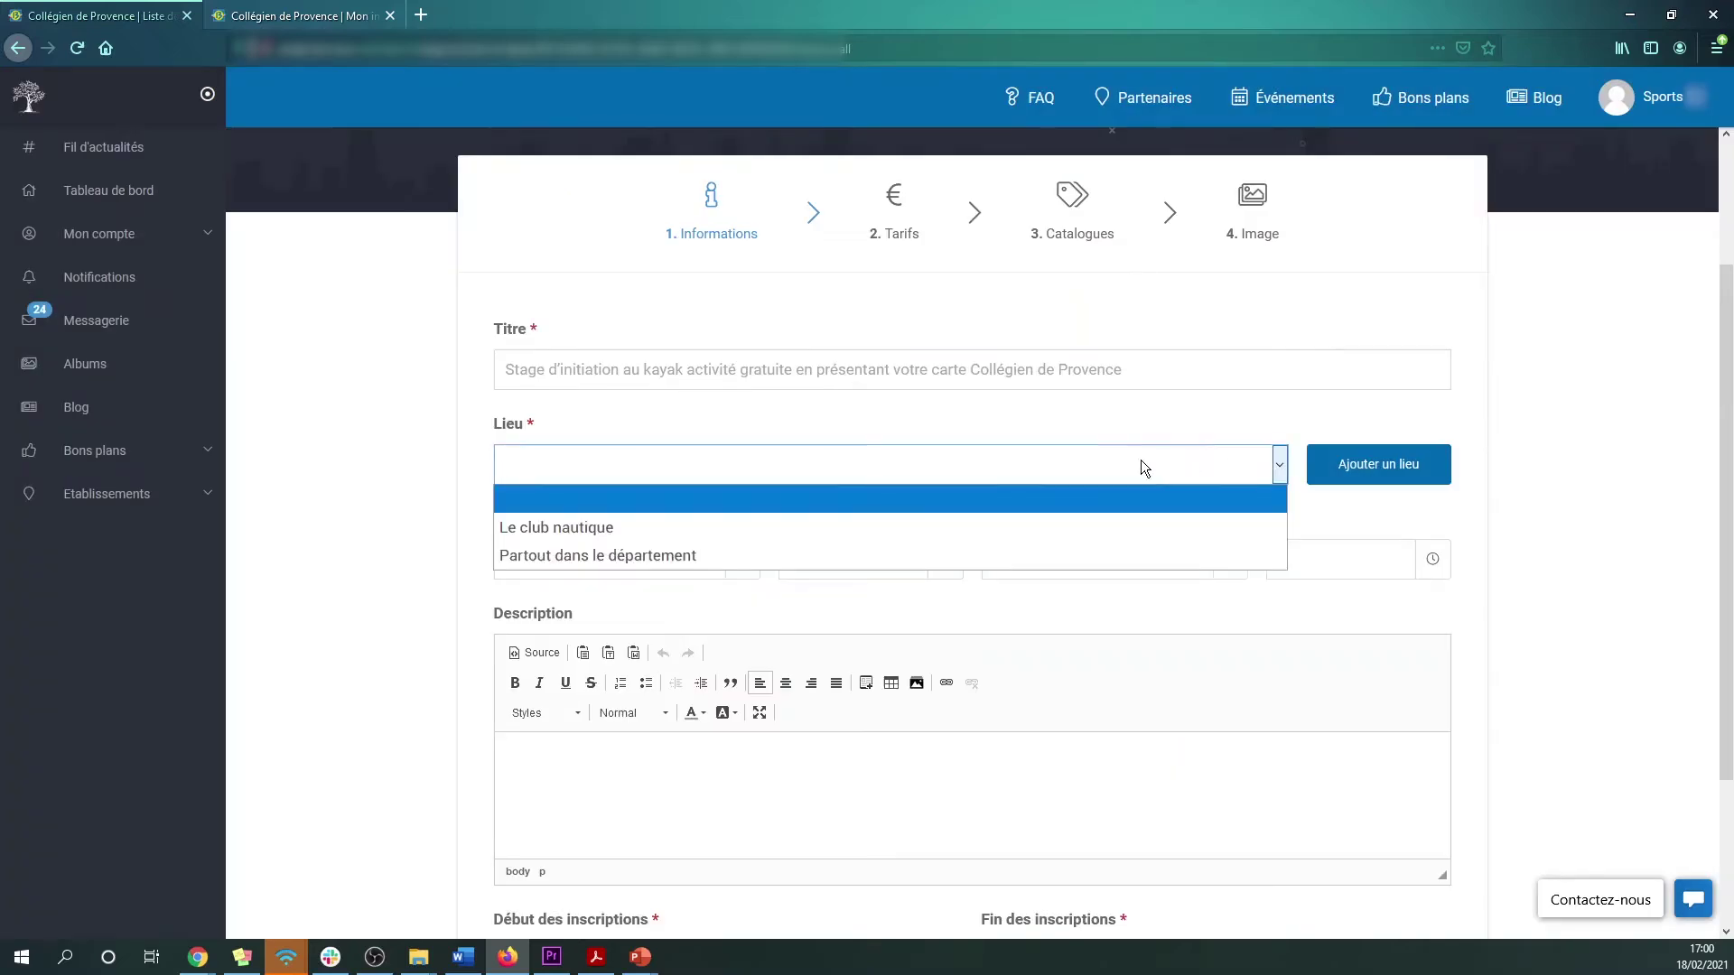
{"action": "left_click", "coordinate": [638, 528]}
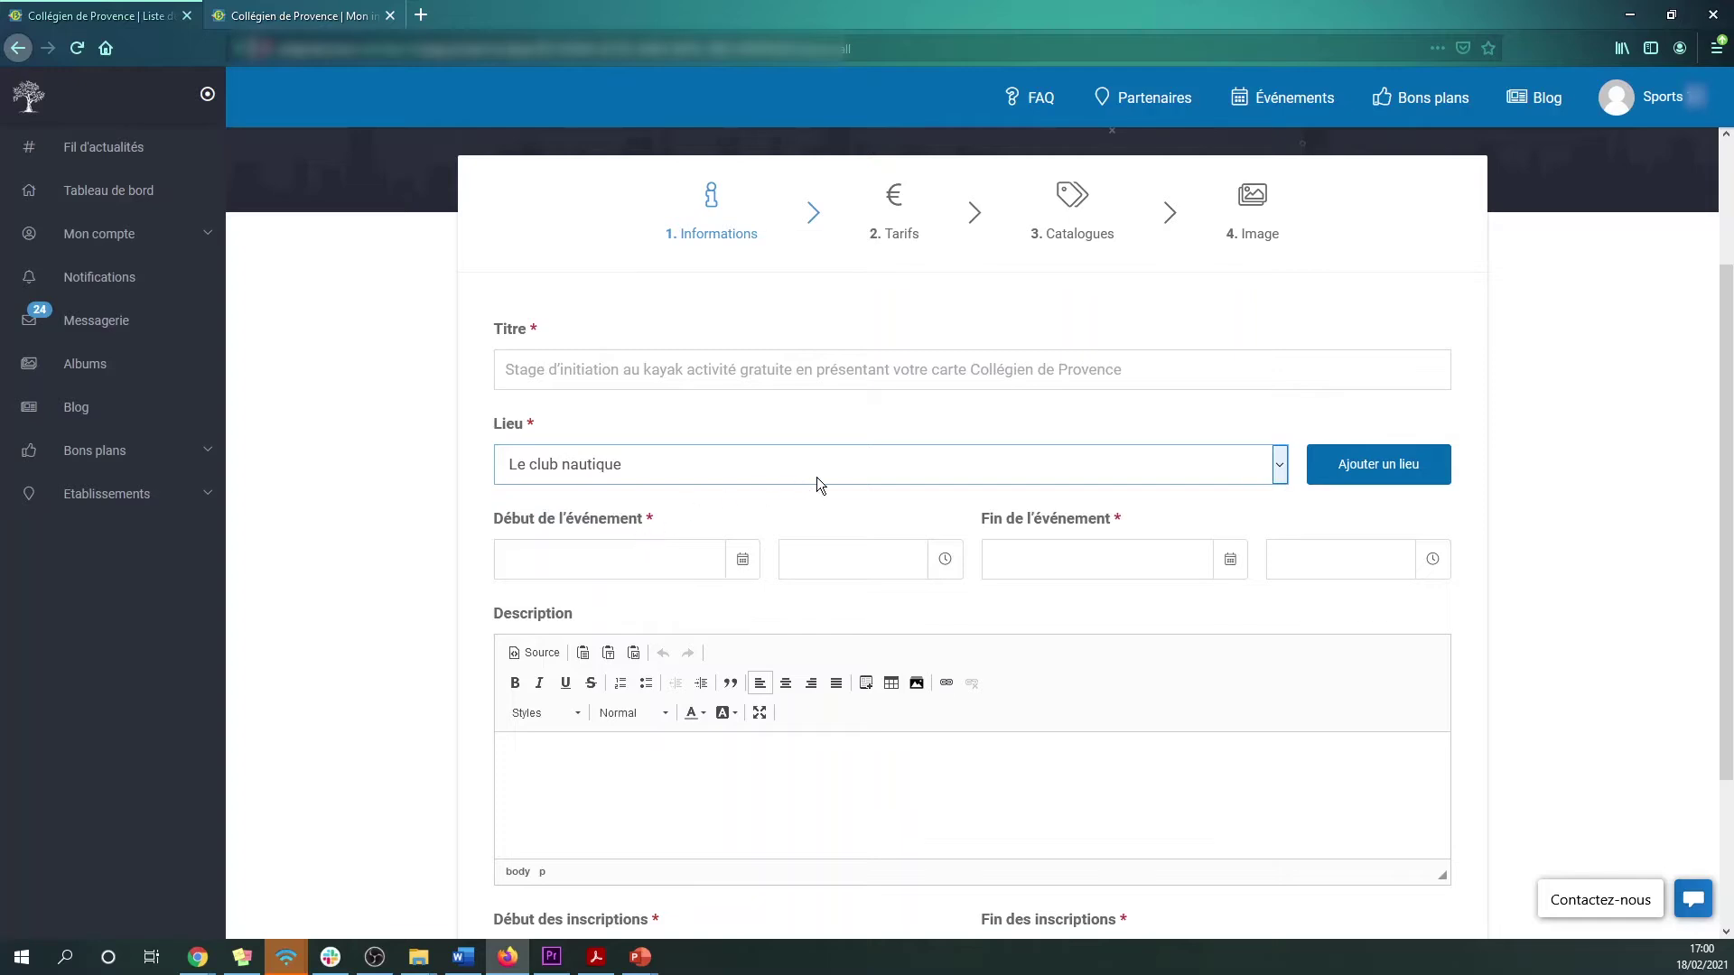
Set the start of the event to 27/03/2021 at 13:00
{"action": "scroll", "coordinate": [816, 477], "scroll_direction": "down", "scroll_amount": 3}
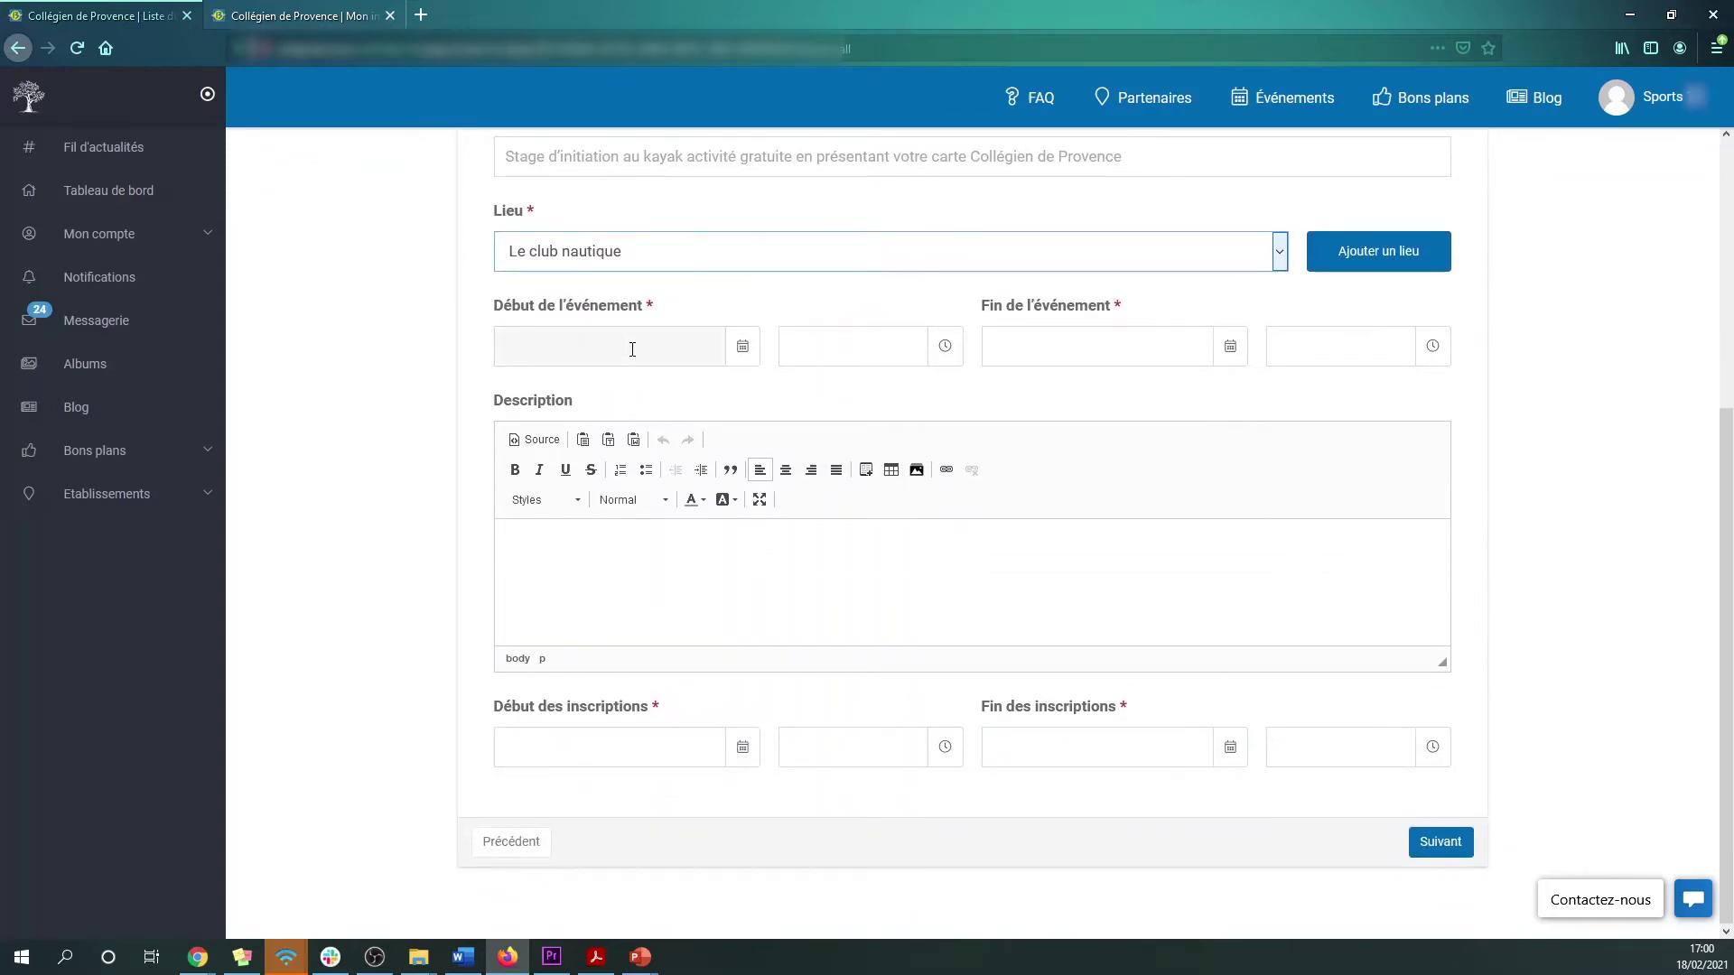
{"action": "left_click", "coordinate": [632, 350]}
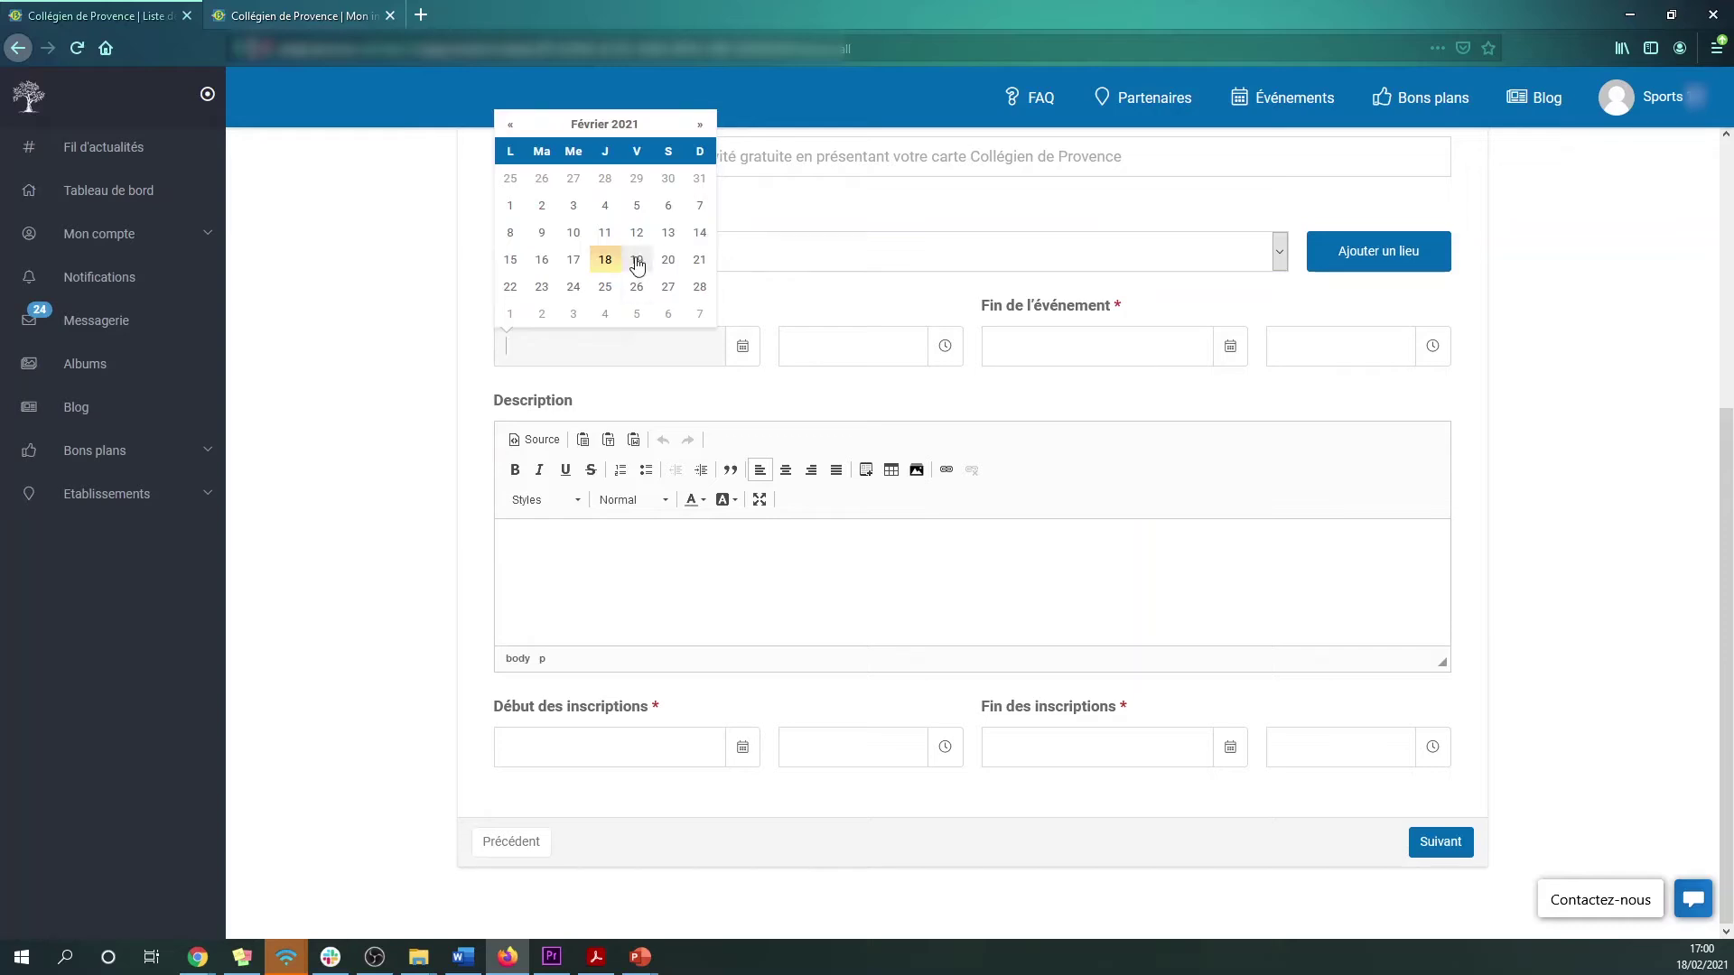
{"action": "left_click", "coordinate": [646, 349]}
{"action": "left_click", "coordinate": [653, 349]}
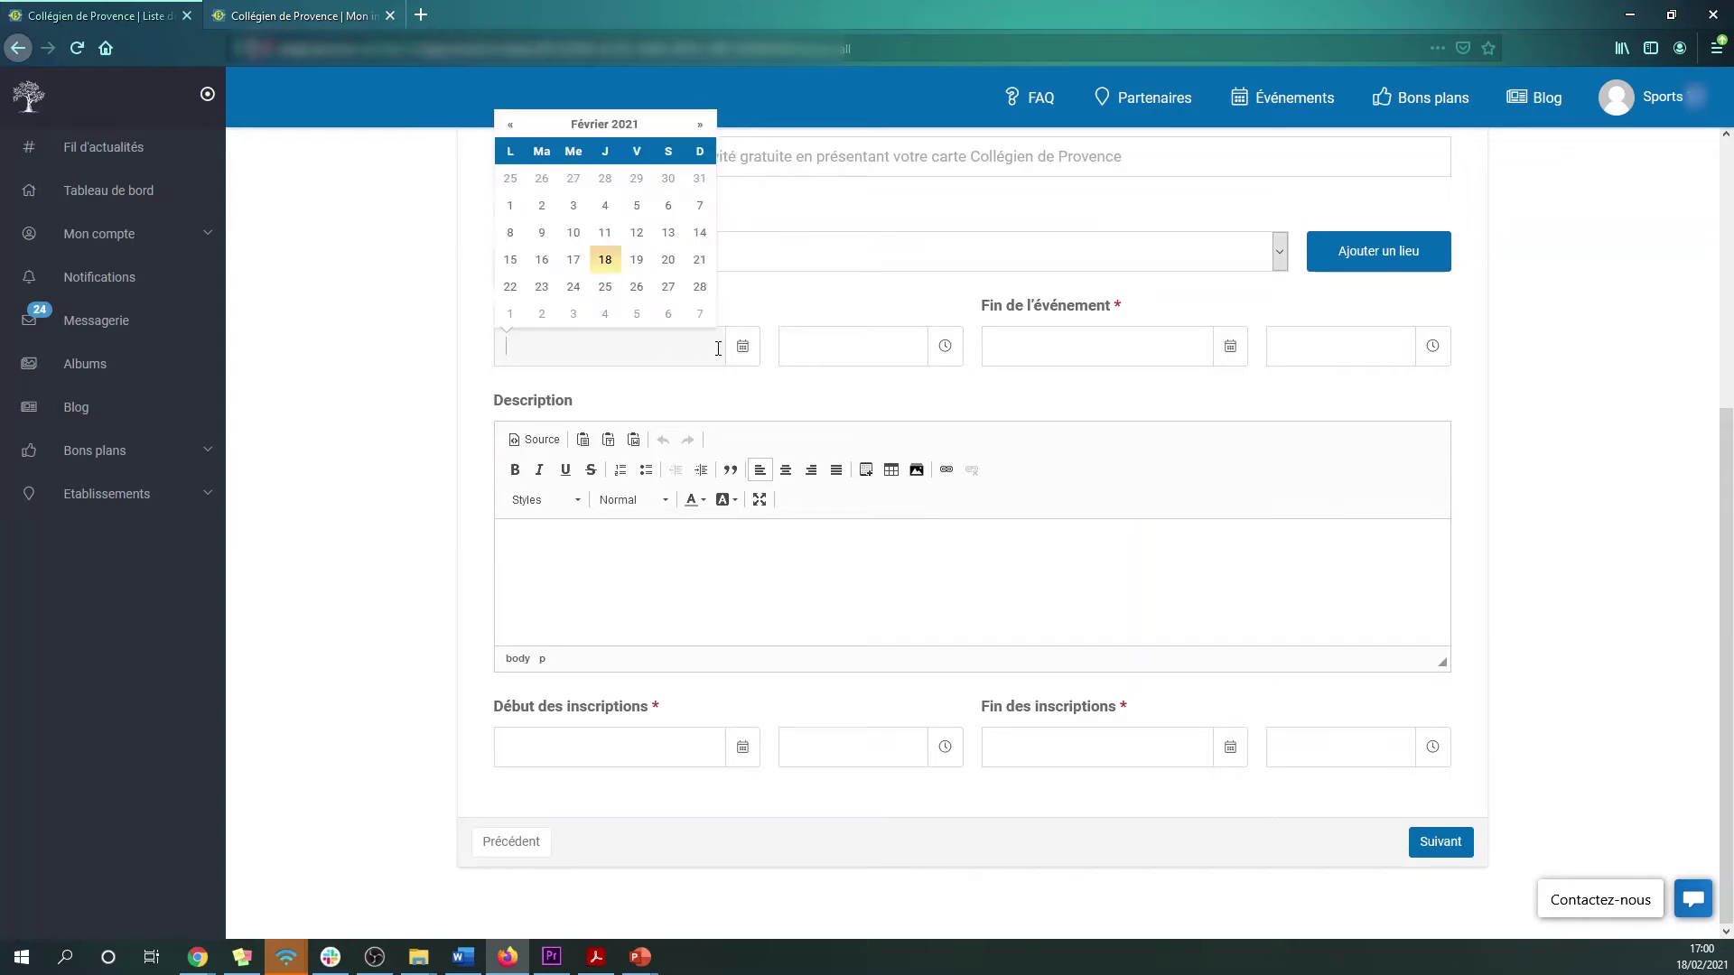
{"action": "left_click", "coordinate": [700, 124]}
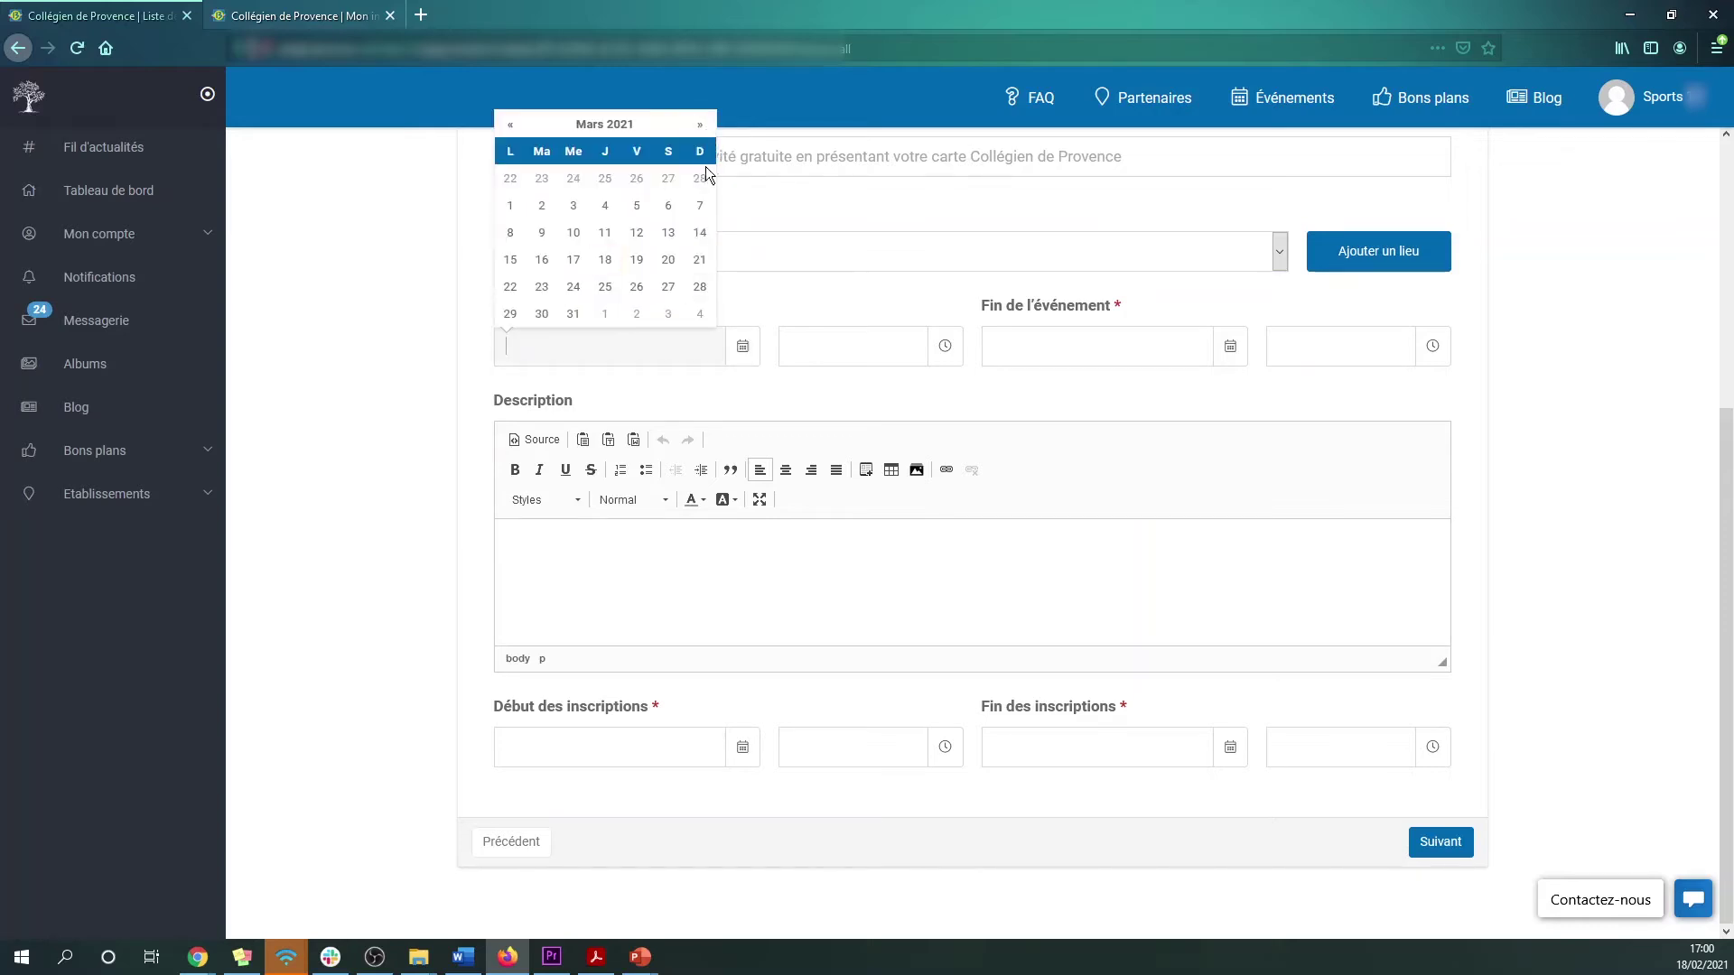
{"action": "left_click", "coordinate": [669, 296]}
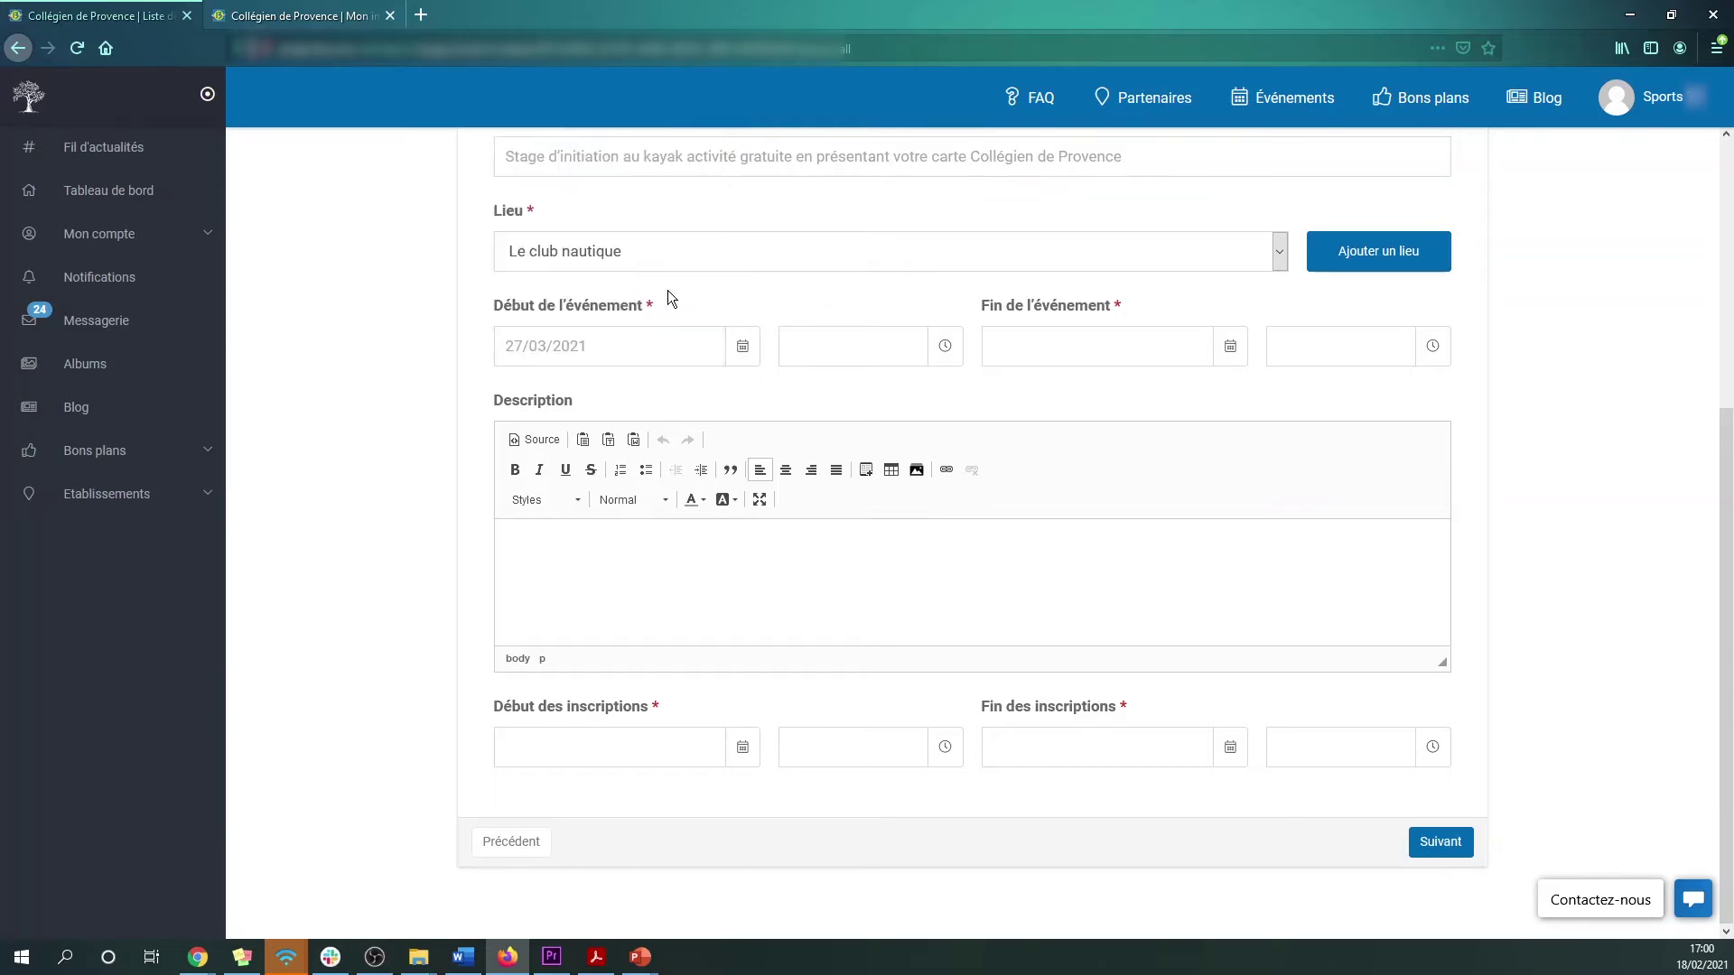
{"action": "left_click", "coordinate": [945, 346]}
{"action": "double_click", "coordinate": [837, 436]}
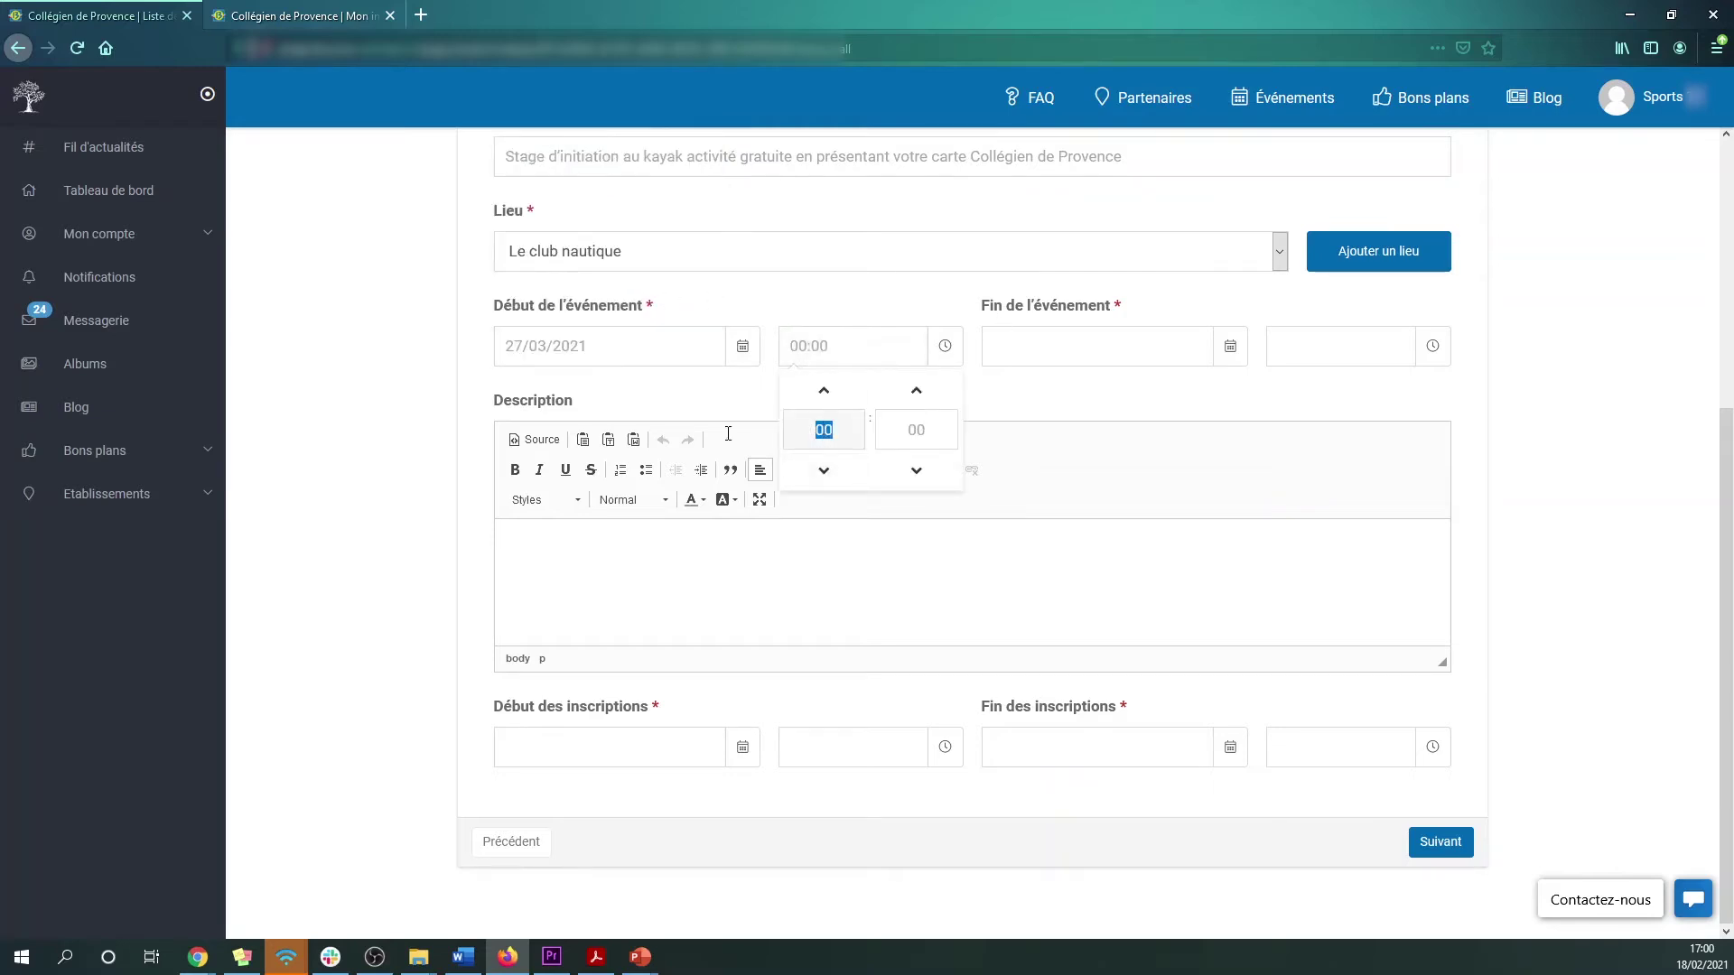
{"action": "type", "text": "13"}
{"action": "left_click", "coordinate": [1157, 385]}
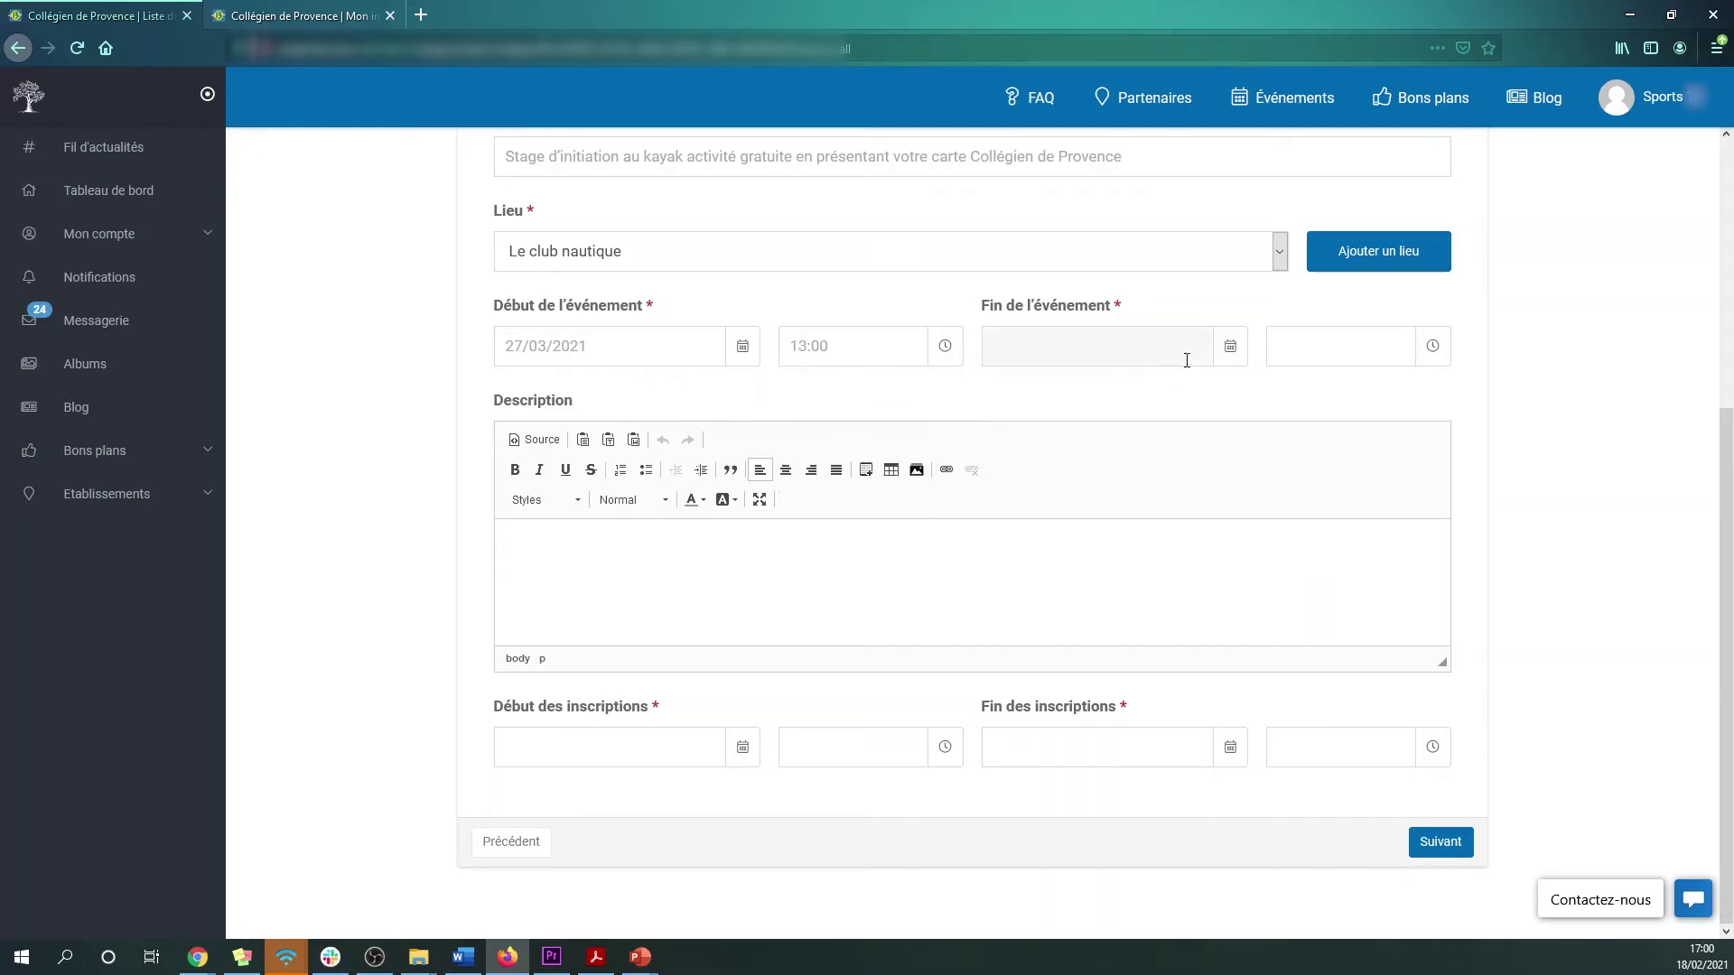
Set the end of the event to 27/03/2021 at 17:00
{"action": "left_click", "coordinate": [1230, 348]}
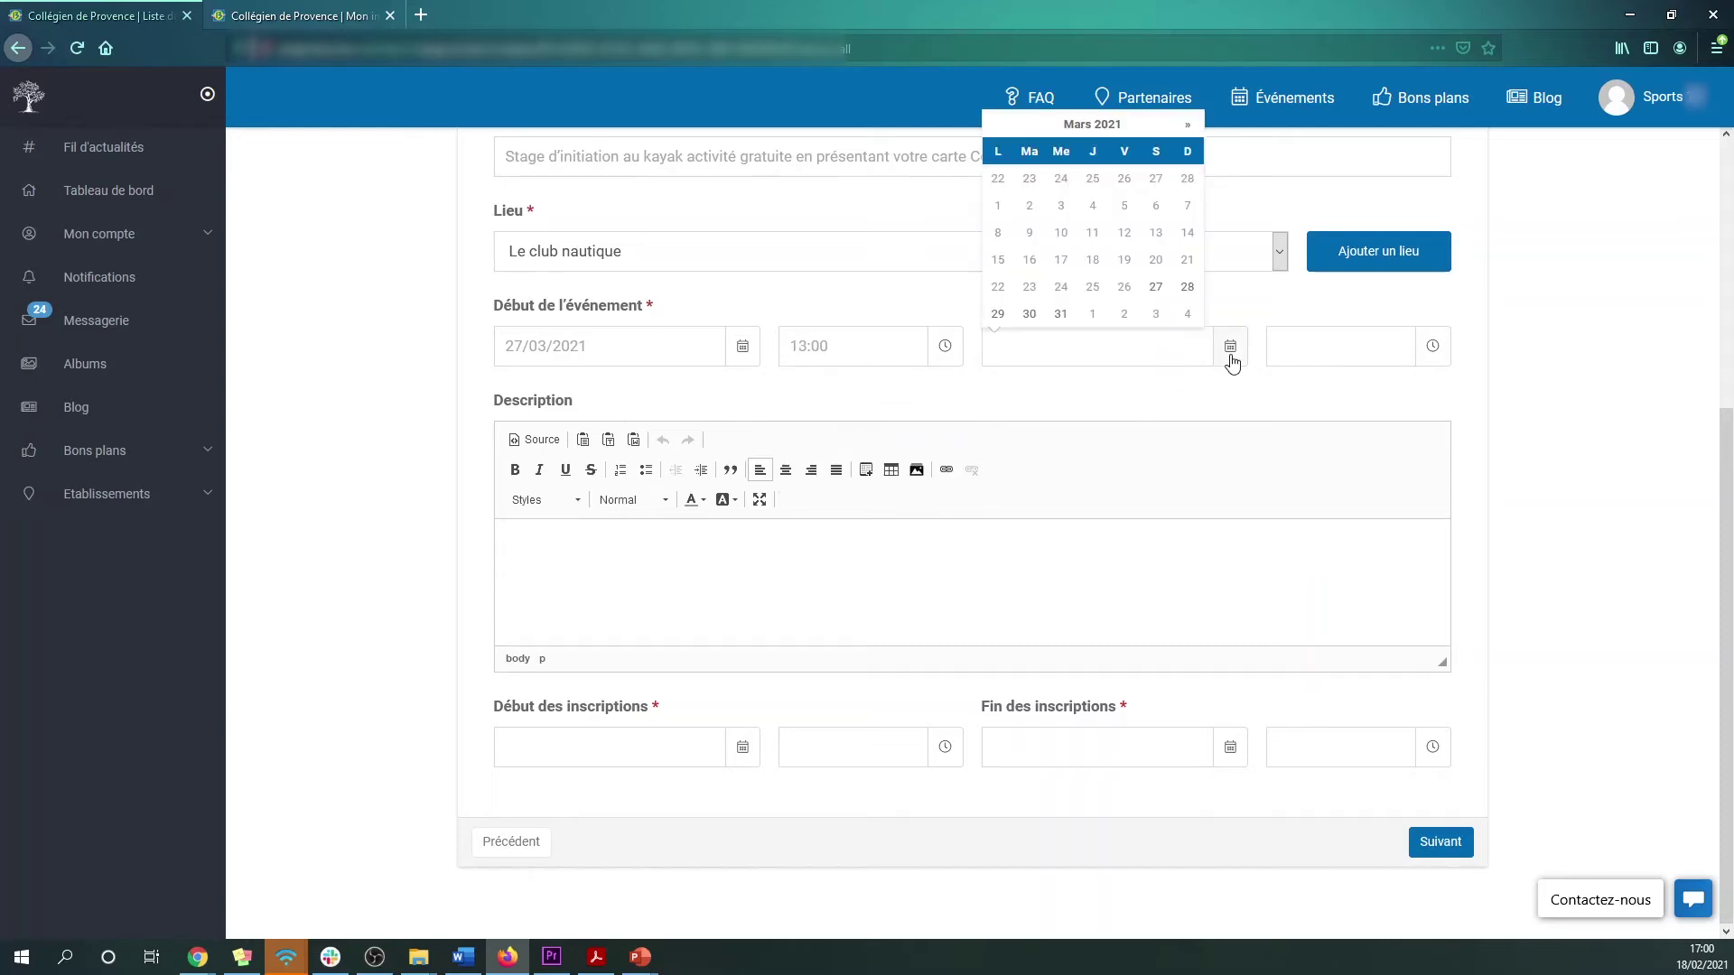
{"action": "left_click", "coordinate": [1156, 288]}
{"action": "left_click", "coordinate": [1366, 346]}
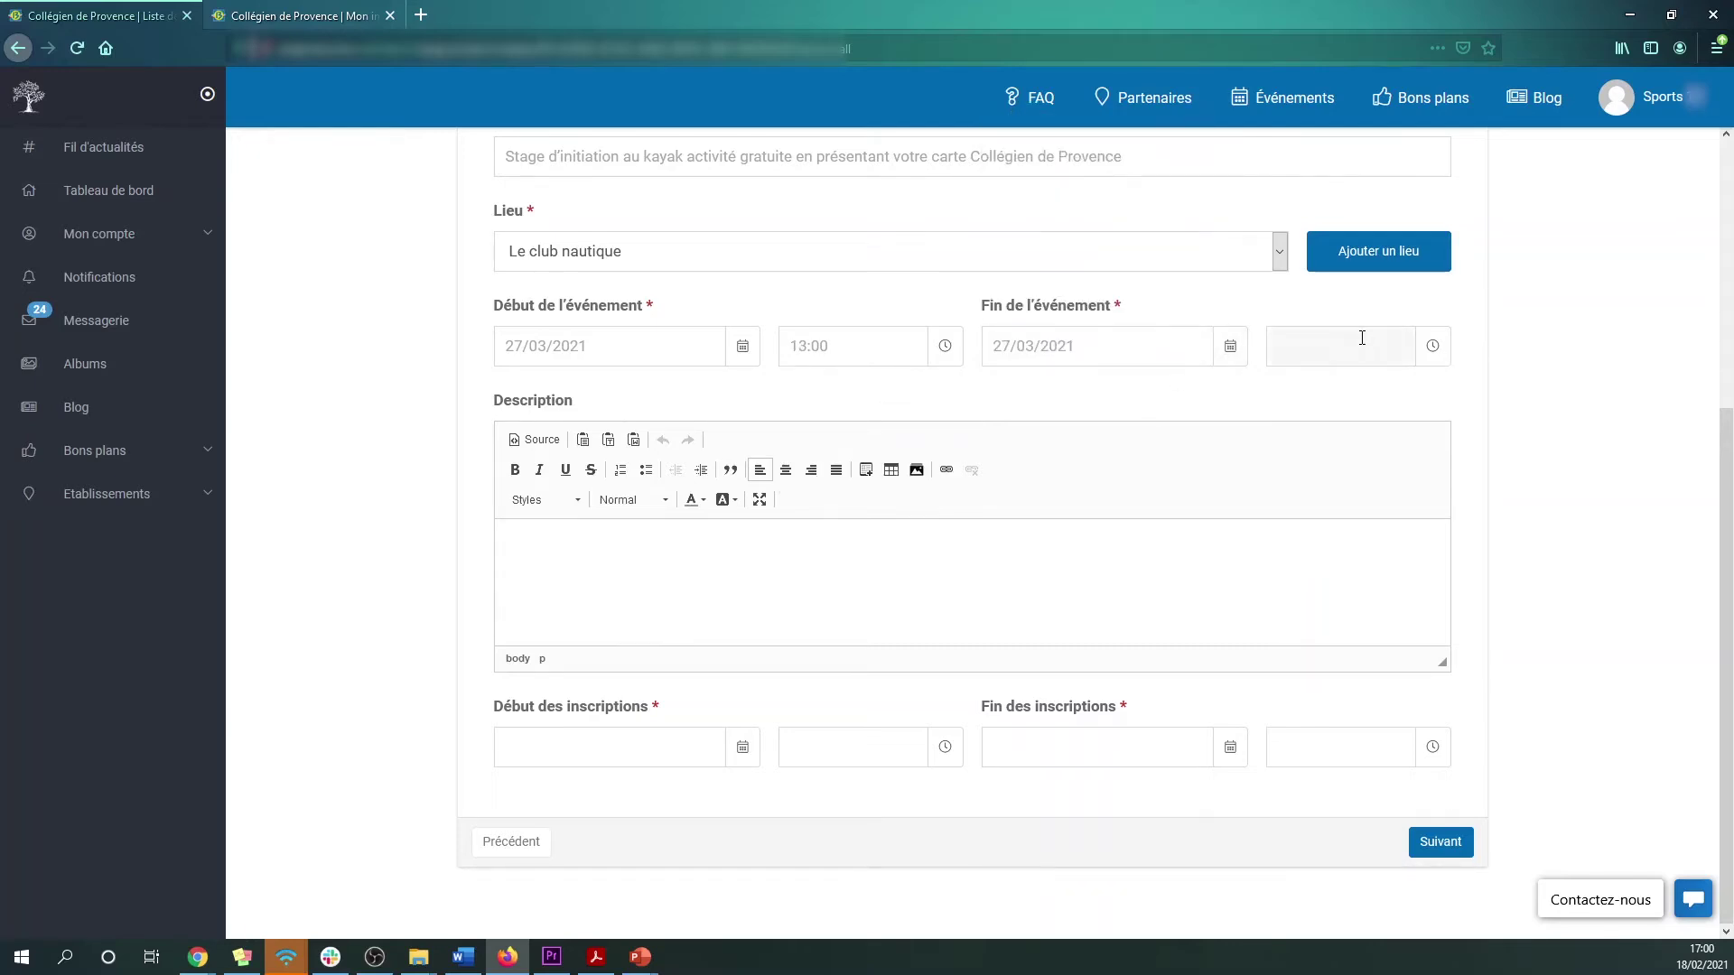
{"action": "type", "text": "17"}
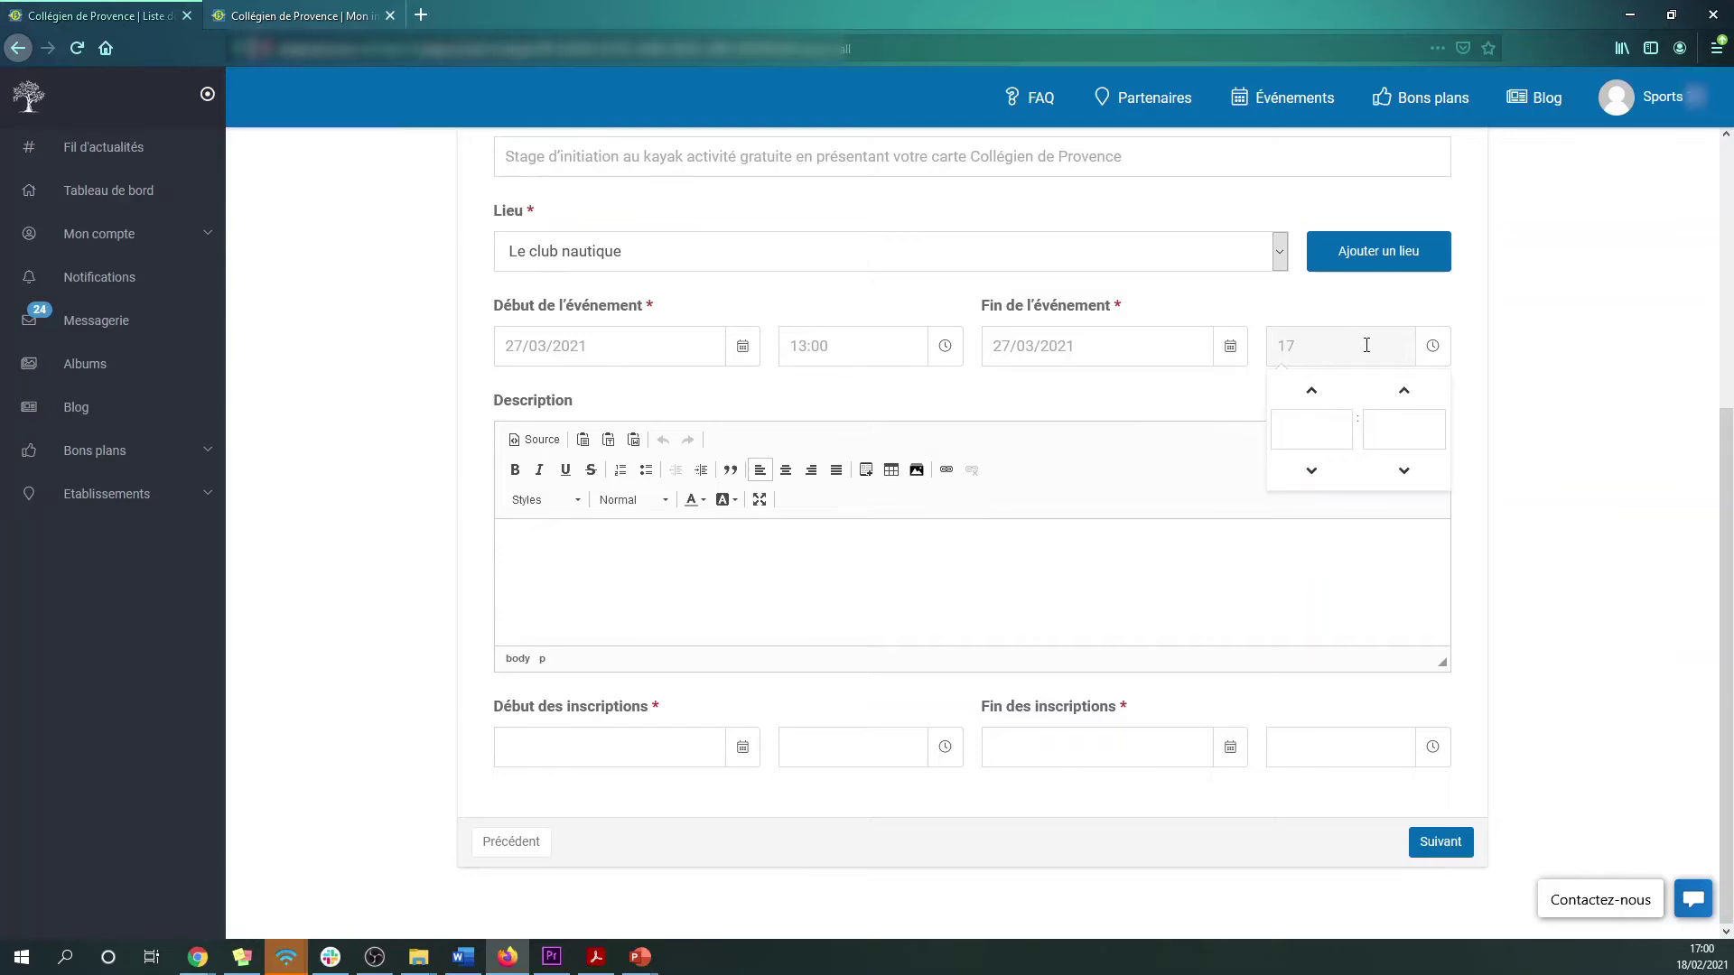
{"action": "left_click_drag", "start_coordinate": [1287, 423], "coordinate": [1327, 411]}
{"action": "left_click", "coordinate": [1519, 355]}
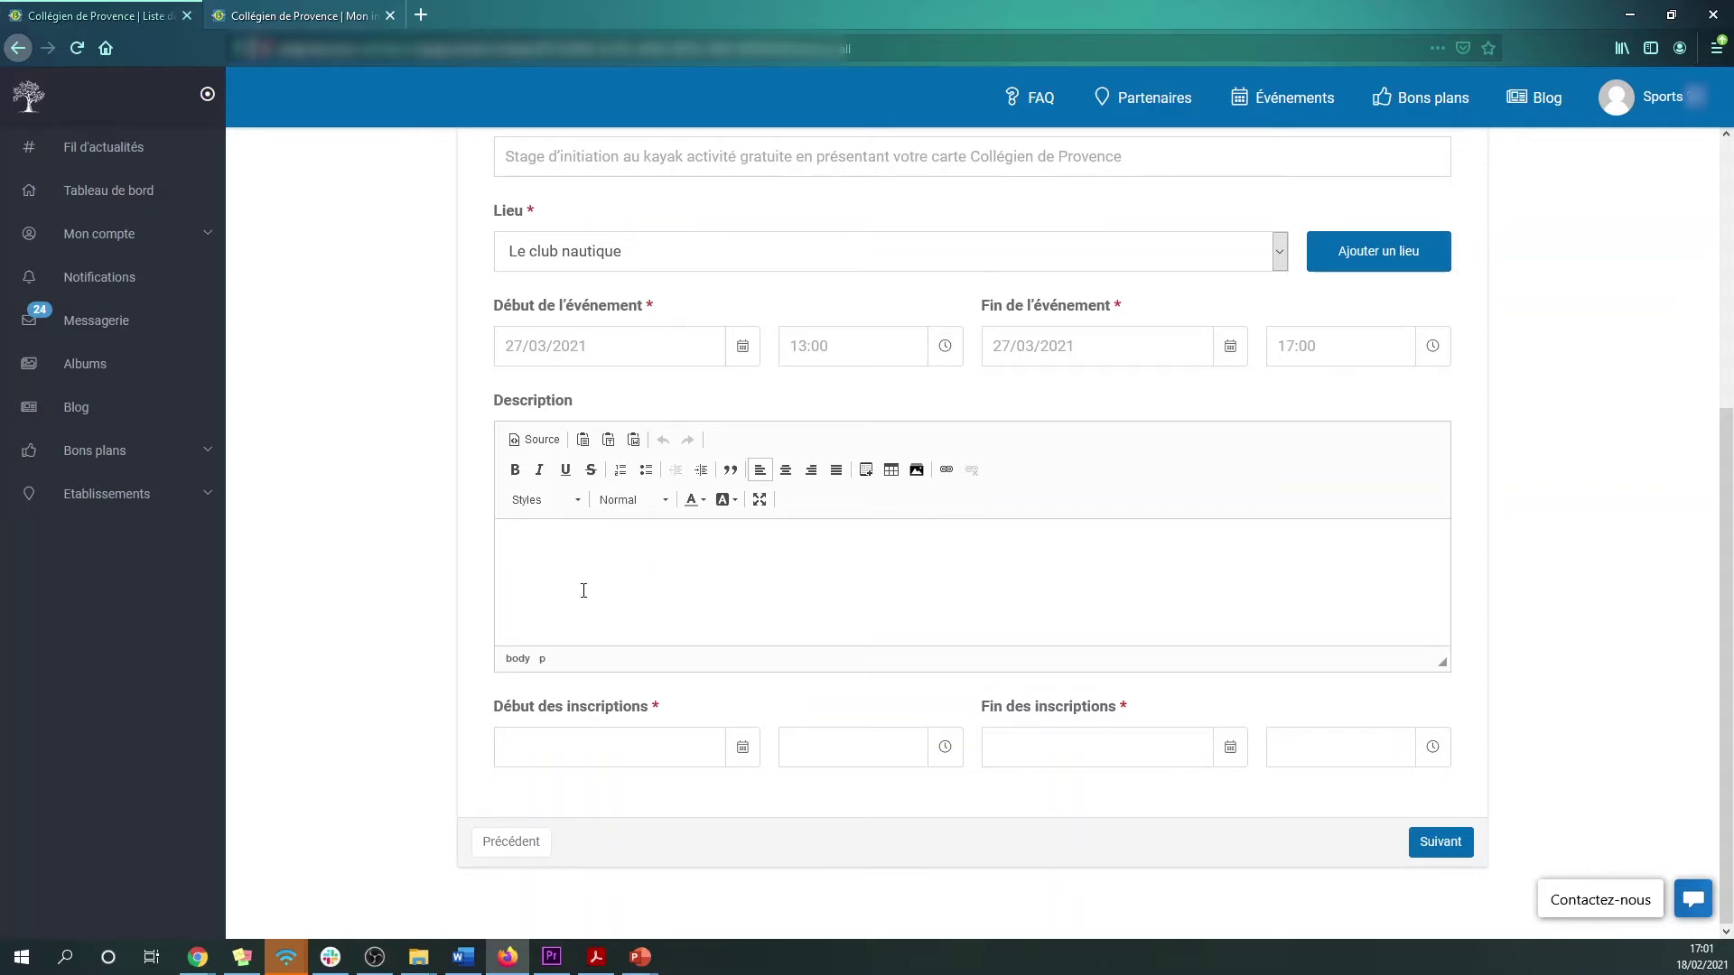
Consult the published kayak offer's text and programme, and fill in the new bon plan's description with the same kayak initiation text
{"action": "left_click", "coordinate": [298, 15]}
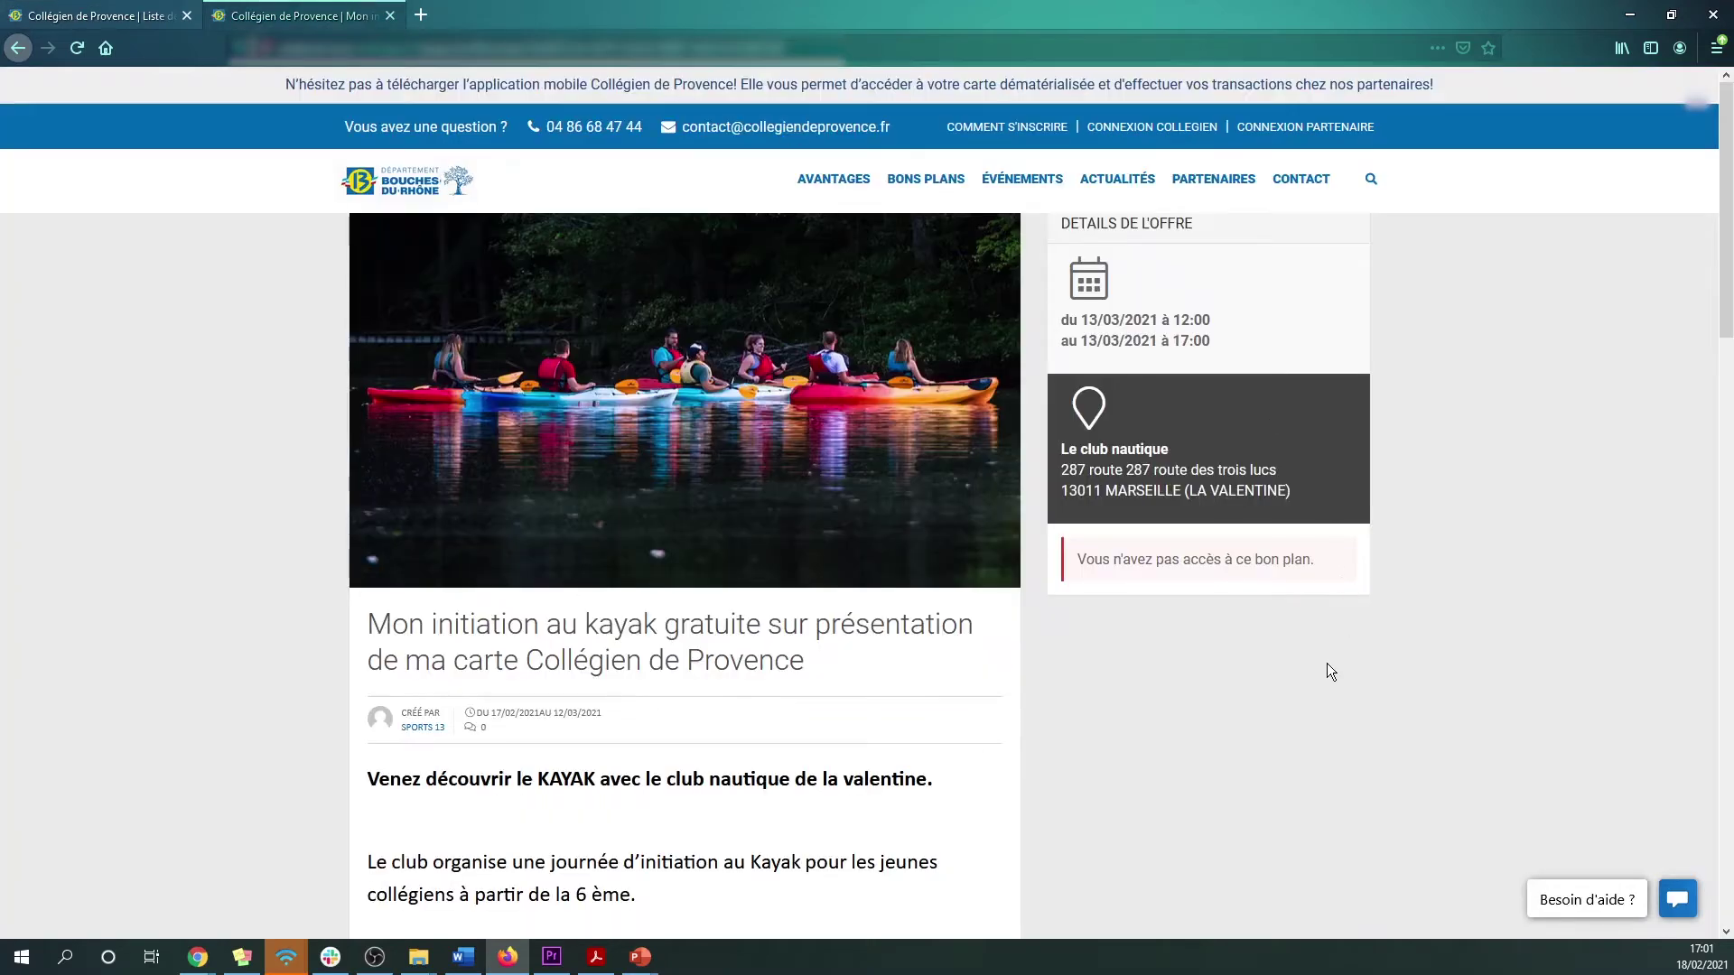
{"action": "scroll", "coordinate": [1327, 668], "scroll_direction": "down", "scroll_amount": 2}
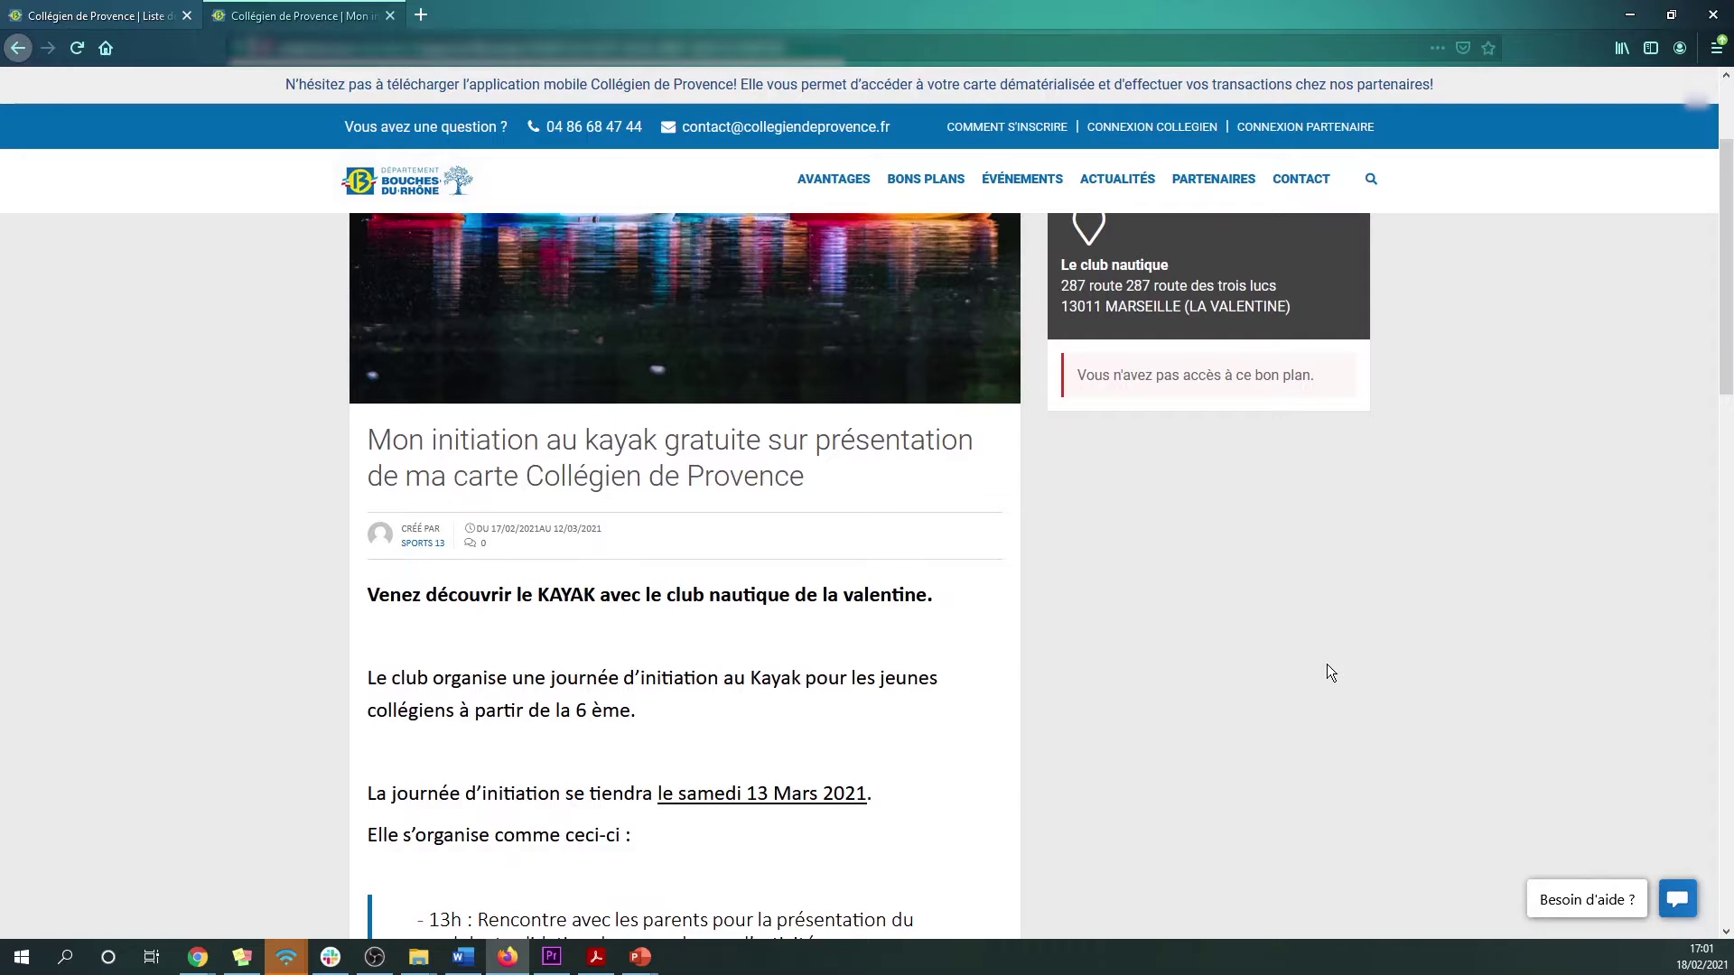
{"action": "scroll", "coordinate": [1327, 665], "scroll_direction": "down", "scroll_amount": 3}
{"action": "scroll", "coordinate": [1327, 665], "scroll_direction": "down", "scroll_amount": 1}
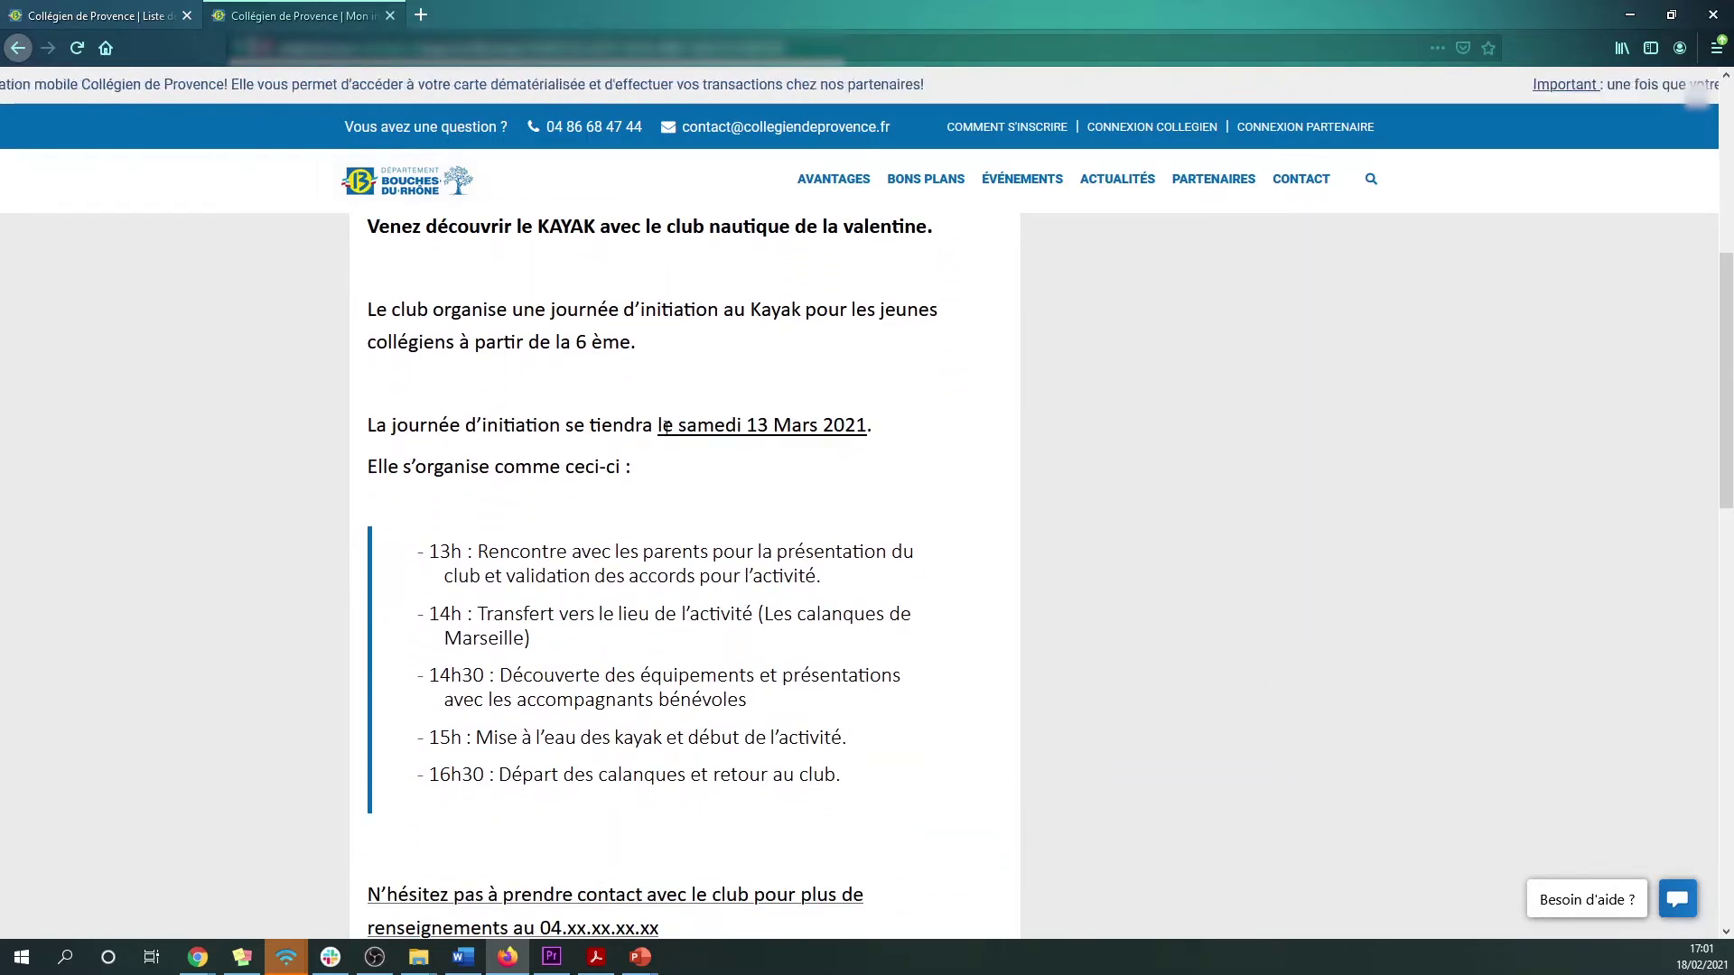
{"action": "scroll", "coordinate": [415, 435], "scroll_direction": "down", "scroll_amount": 1}
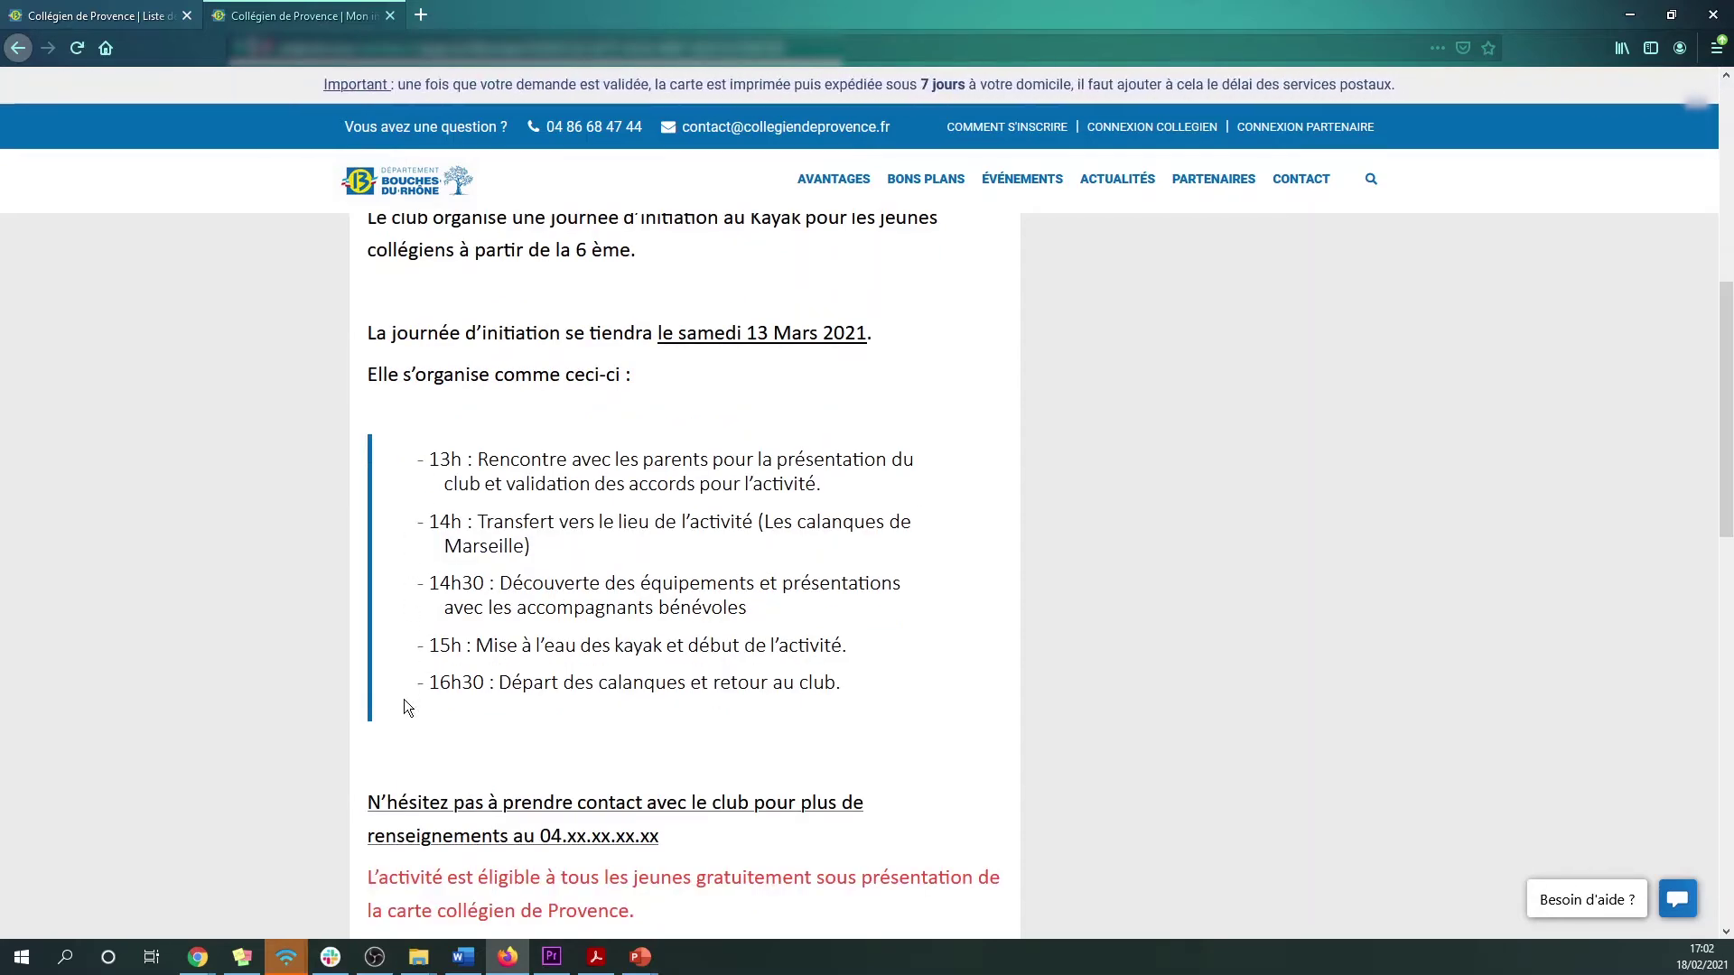
{"action": "scroll", "coordinate": [1000, 673], "scroll_direction": "down", "scroll_amount": 2}
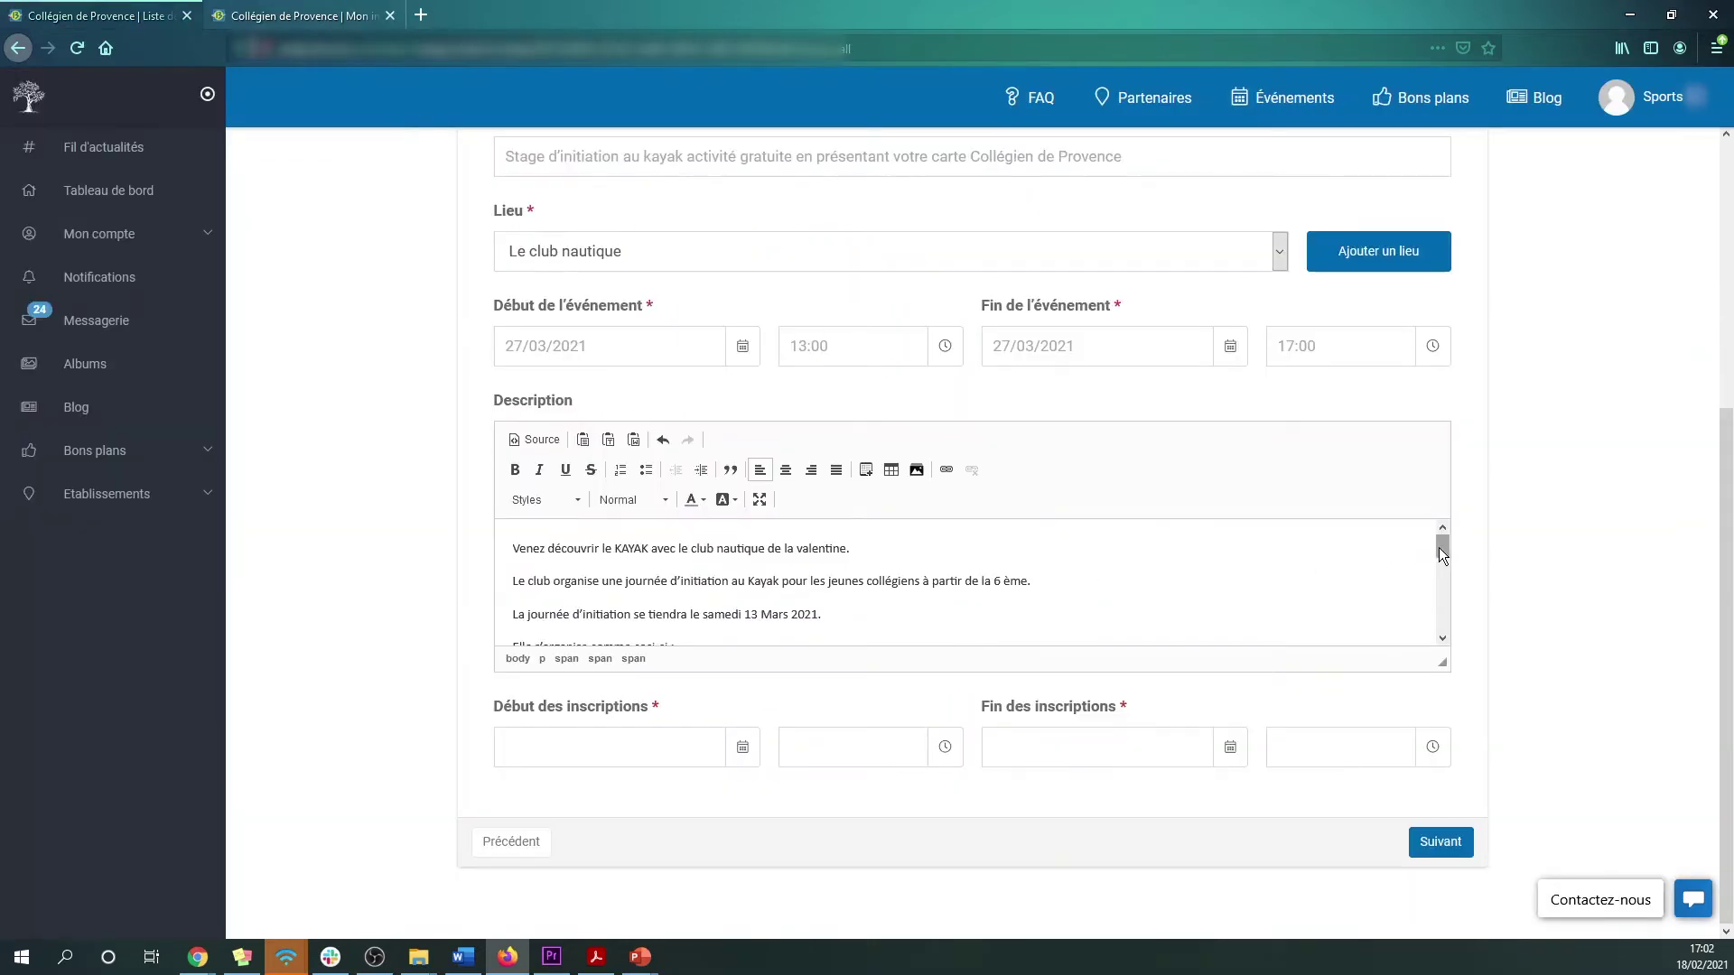
{"action": "left_click_drag", "start_coordinate": [1442, 550], "coordinate": [1434, 531]}
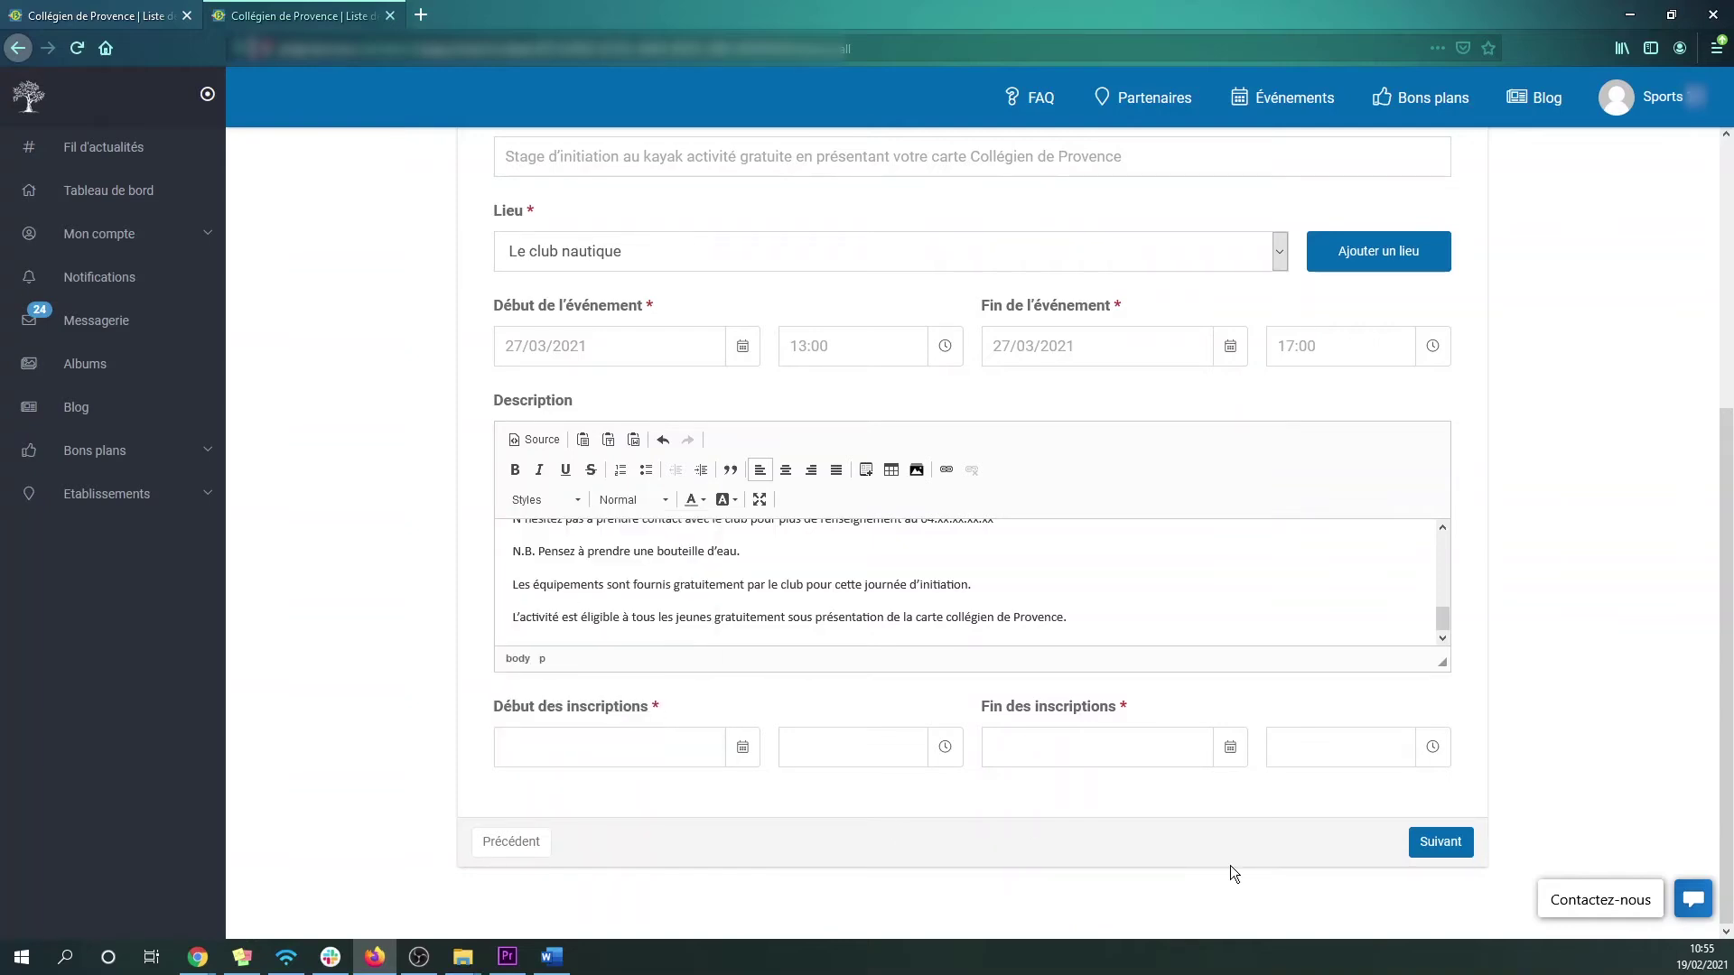
Set the start of registrations to 08/03/2021 at 12:00
{"action": "left_click", "coordinate": [664, 757]}
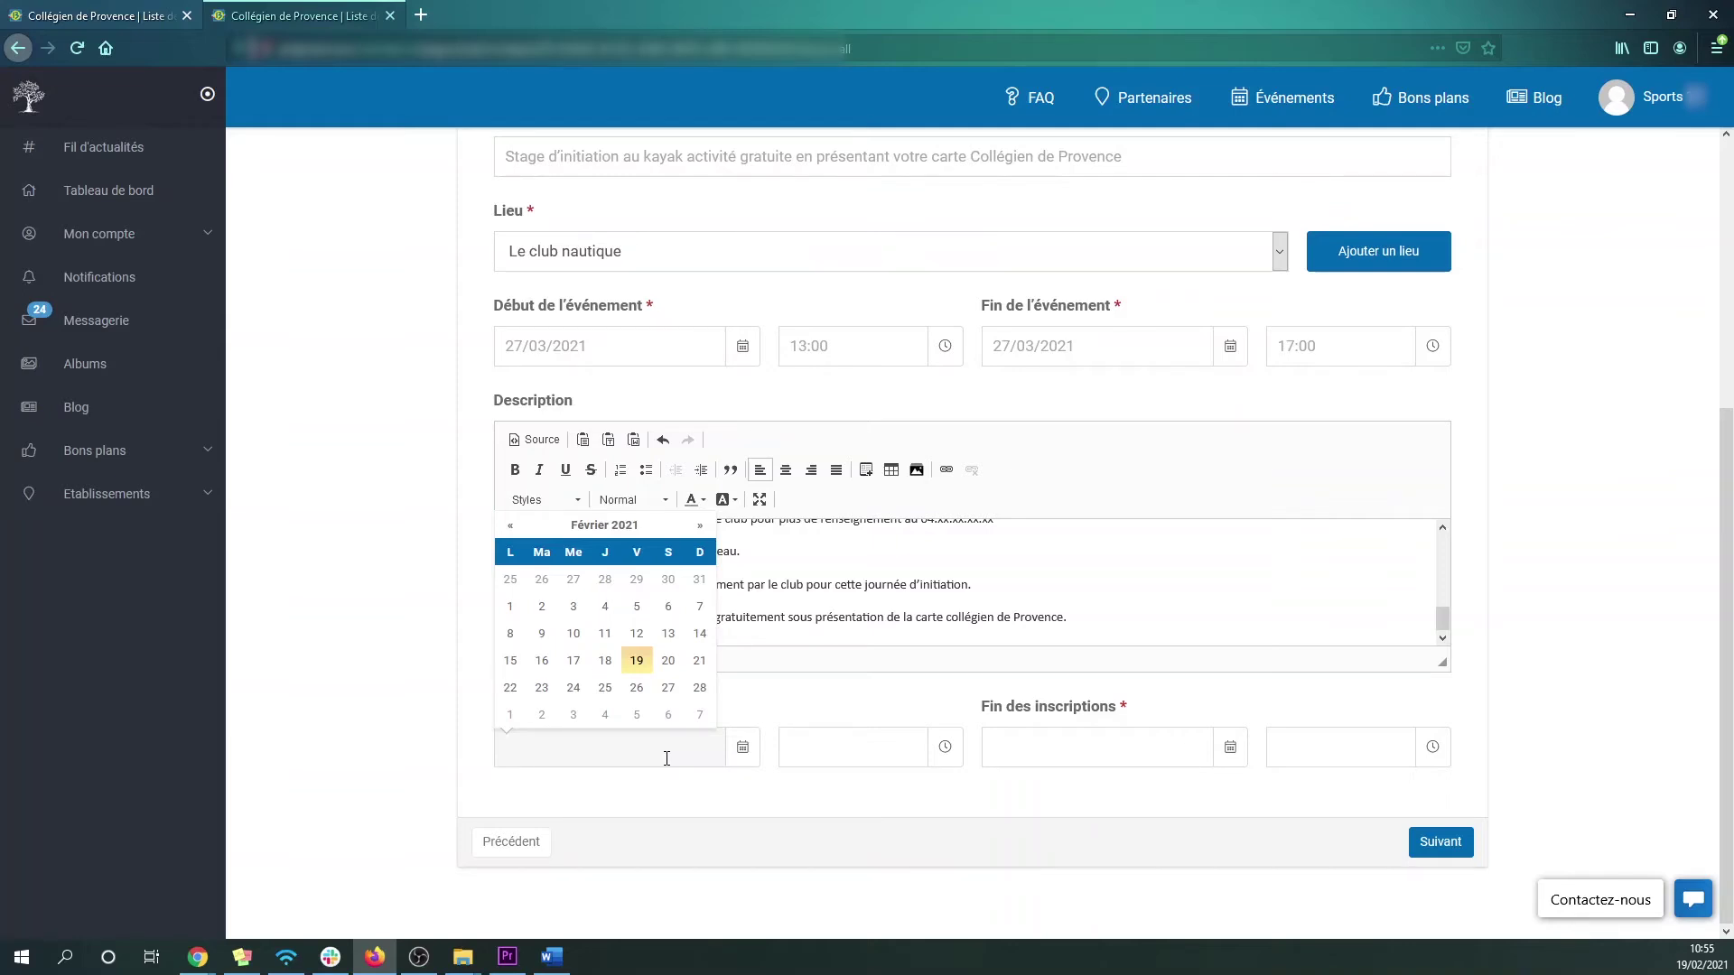
{"action": "left_click", "coordinate": [749, 800]}
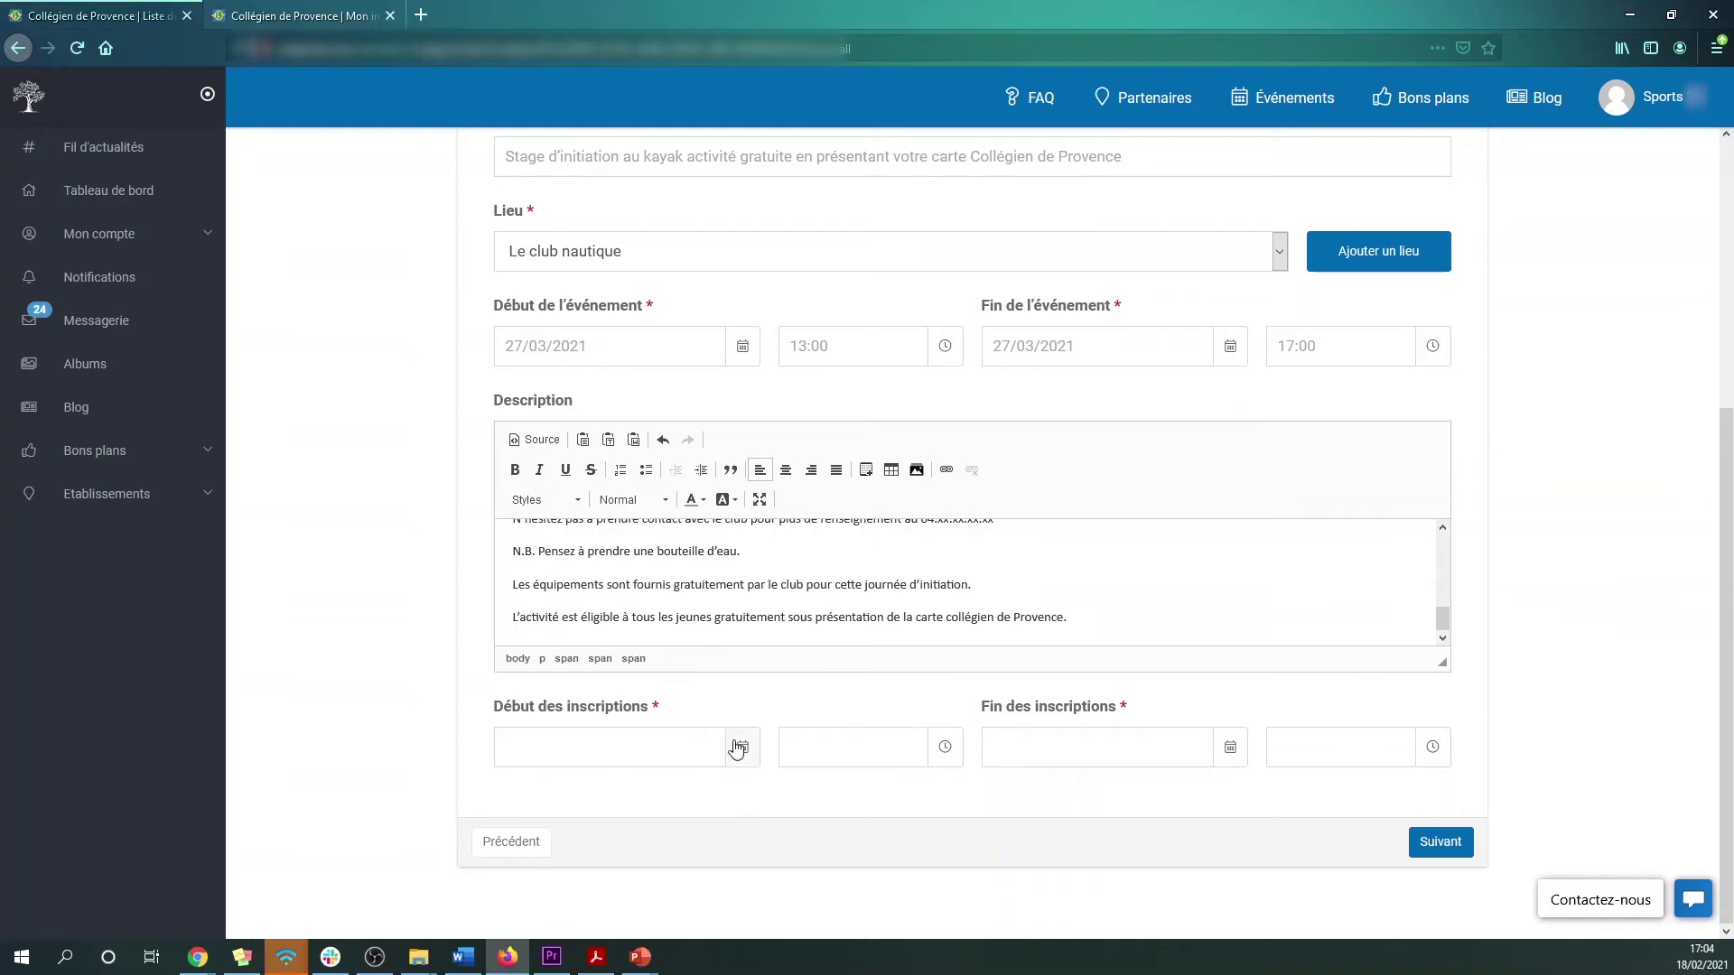
{"action": "left_click", "coordinate": [739, 750]}
{"action": "left_click", "coordinate": [700, 527]}
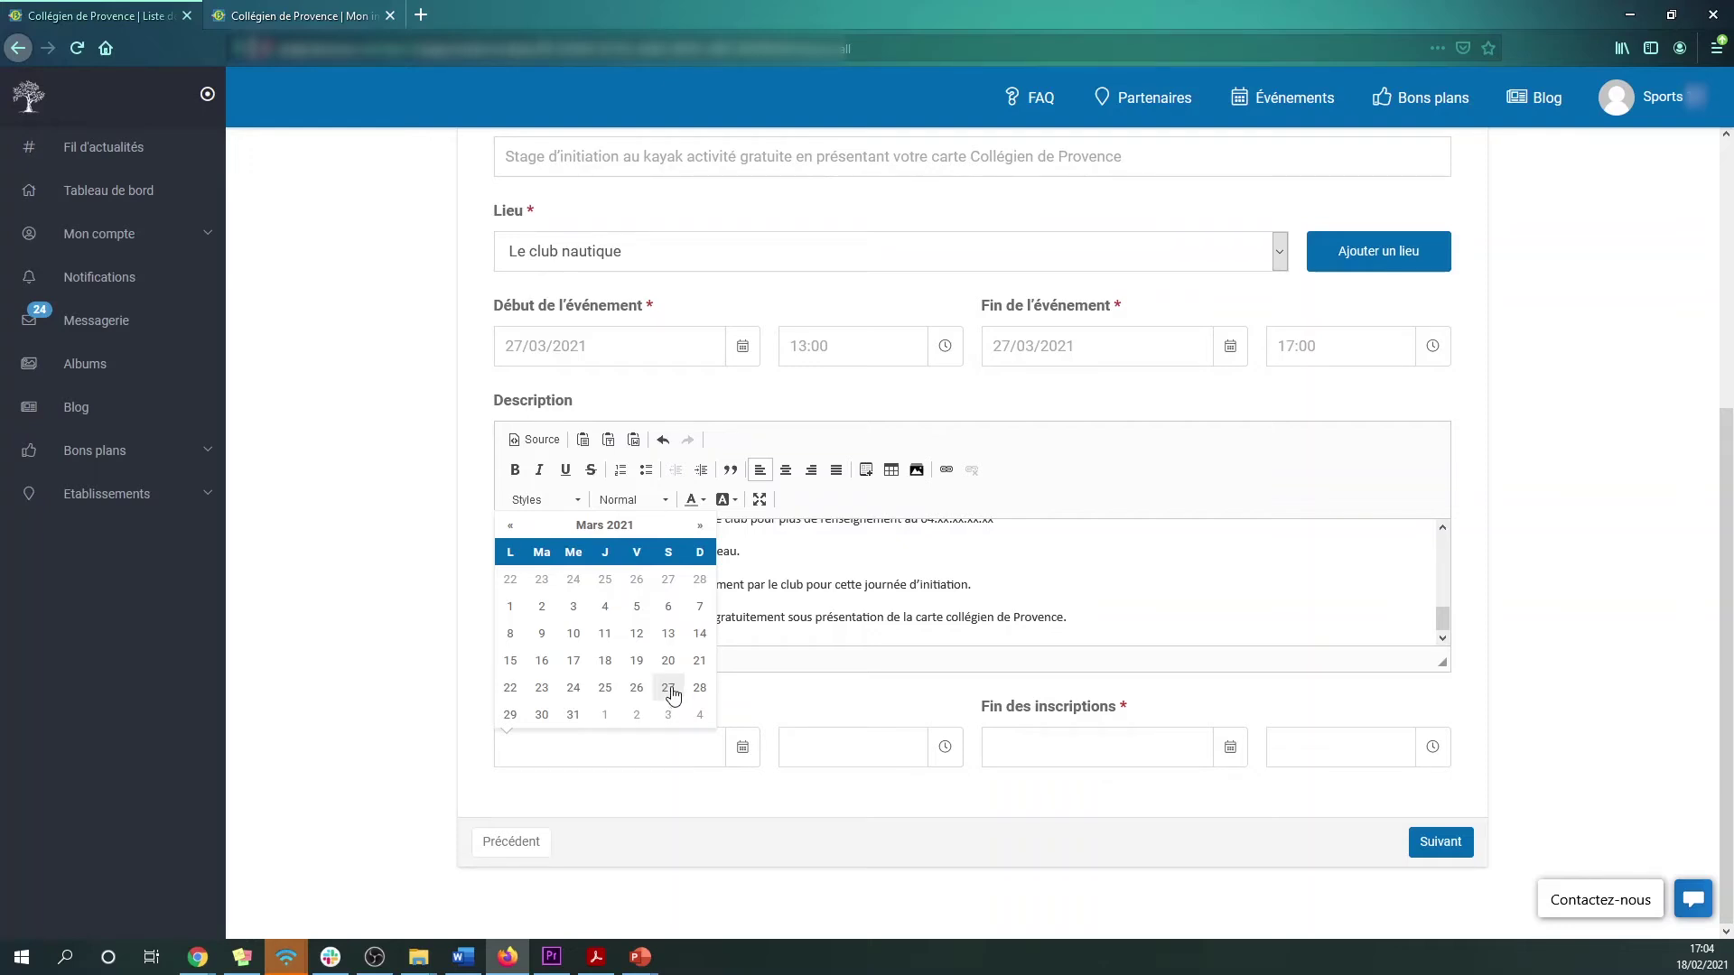
{"action": "left_click", "coordinate": [512, 642]}
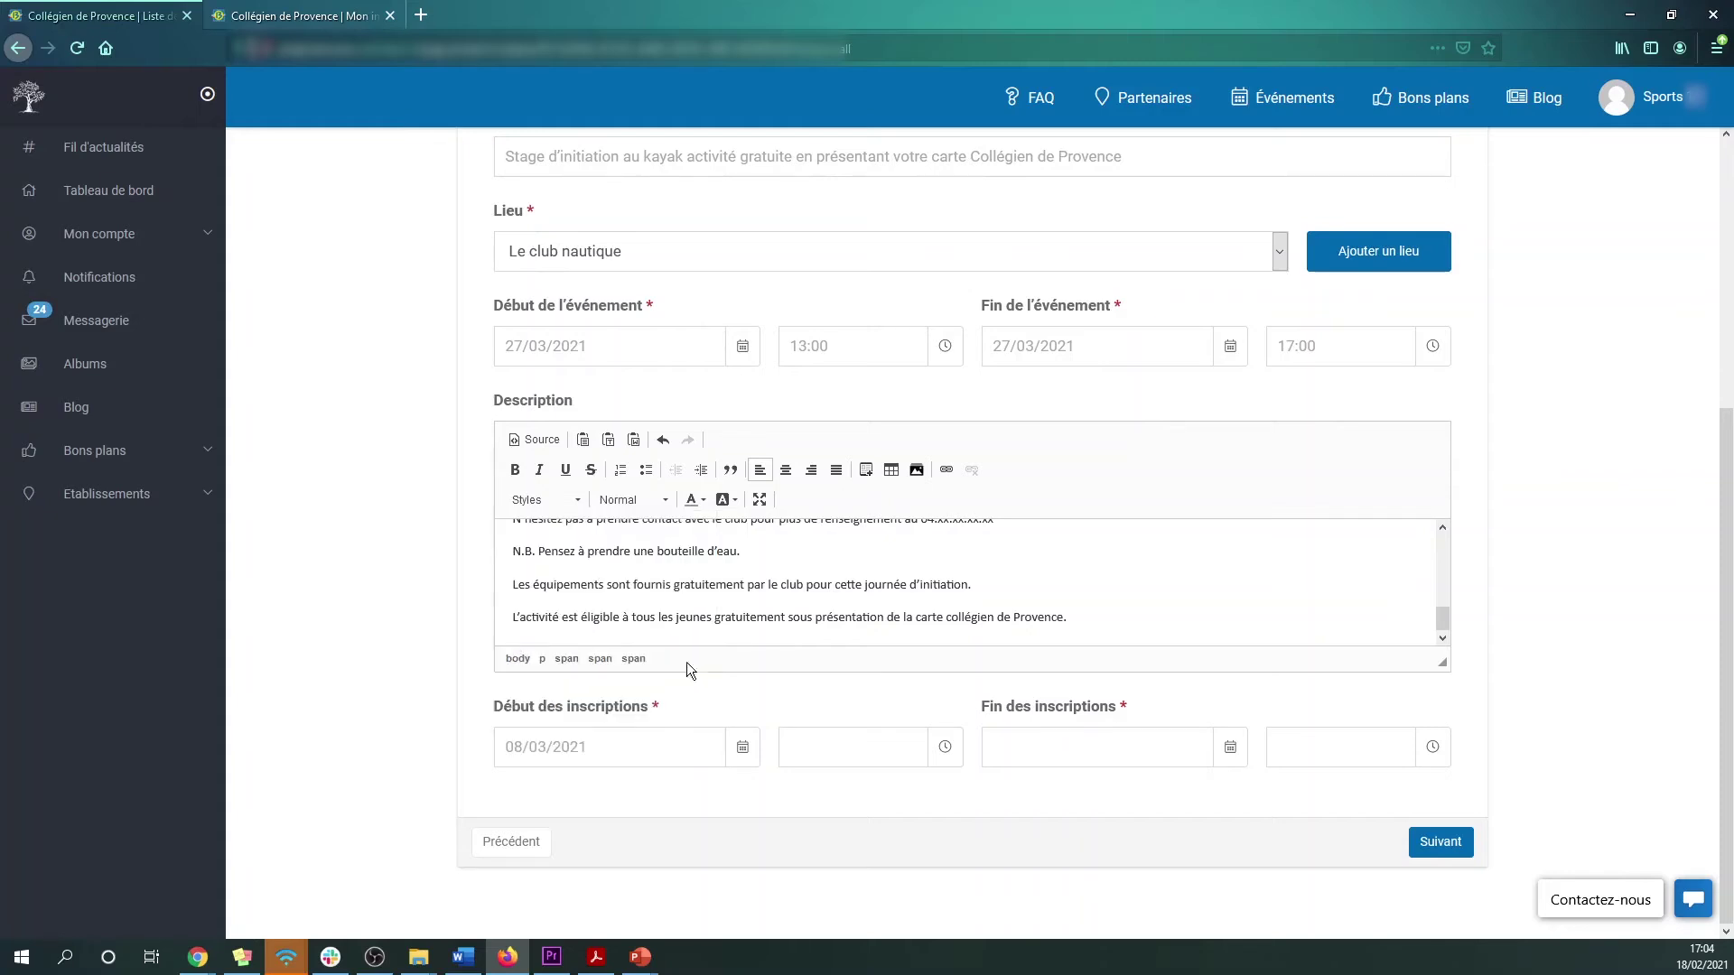
{"action": "left_click", "coordinate": [843, 747]}
{"action": "left_click", "coordinate": [836, 828]}
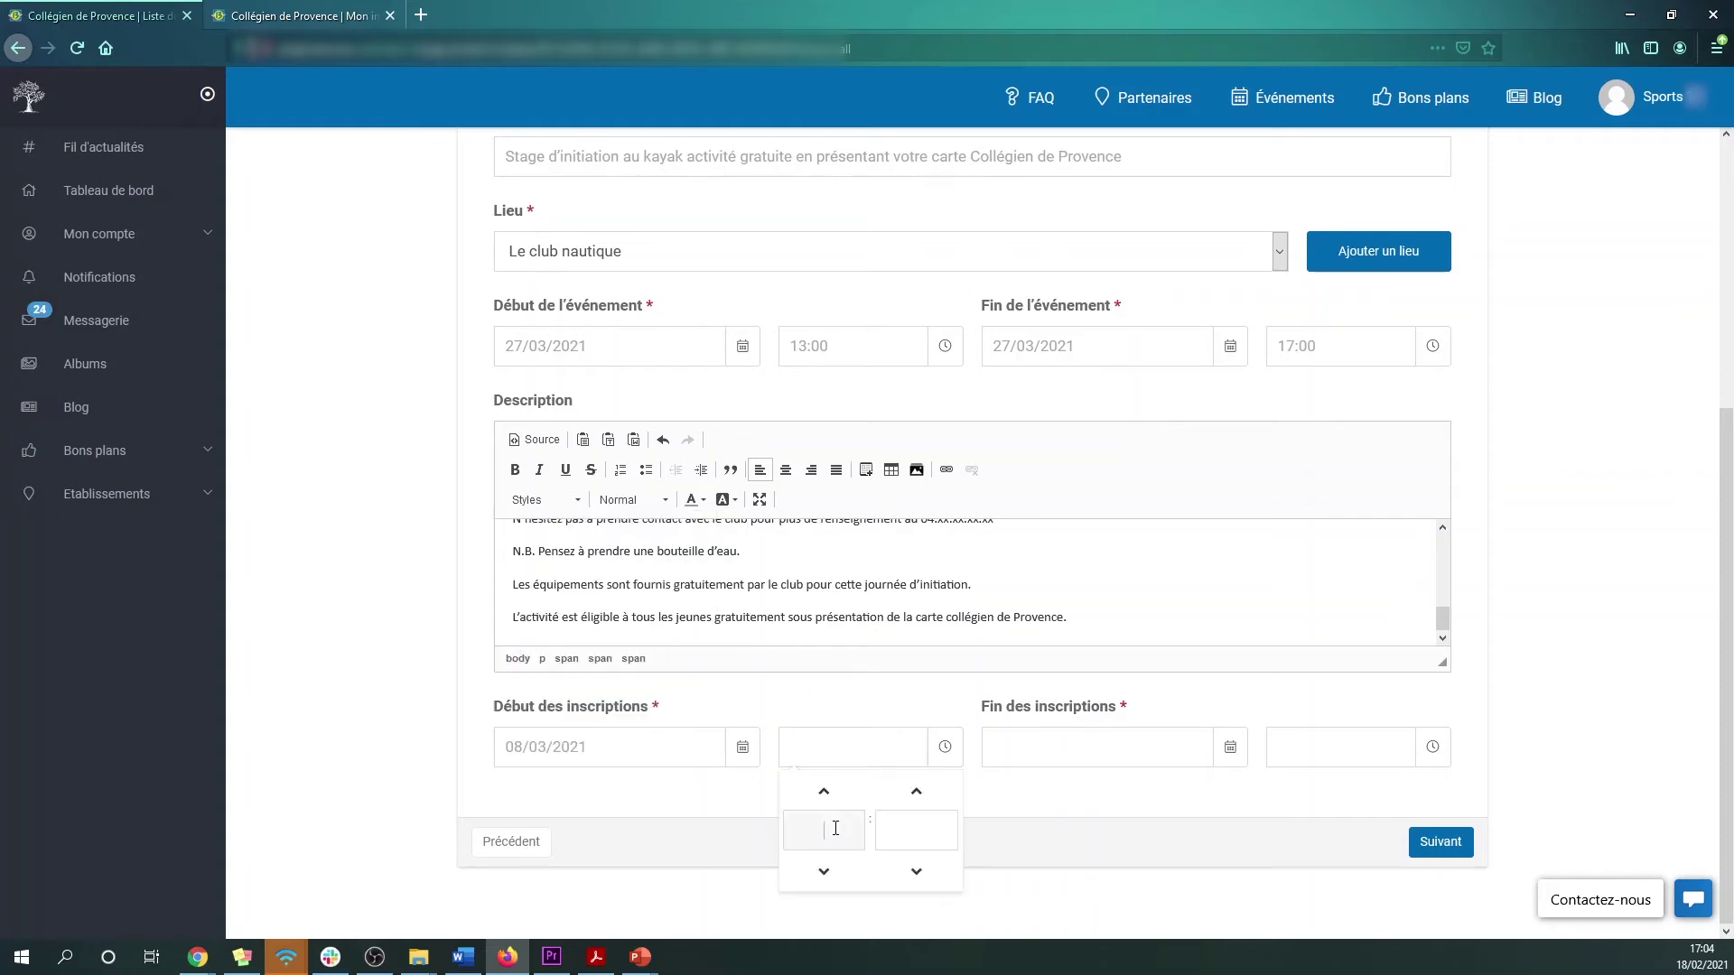
{"action": "type", "text": "12"}
{"action": "left_click", "coordinate": [1054, 810]}
Set the end of registrations to 26/03/2021 at 12:00
{"action": "left_click", "coordinate": [1230, 749]}
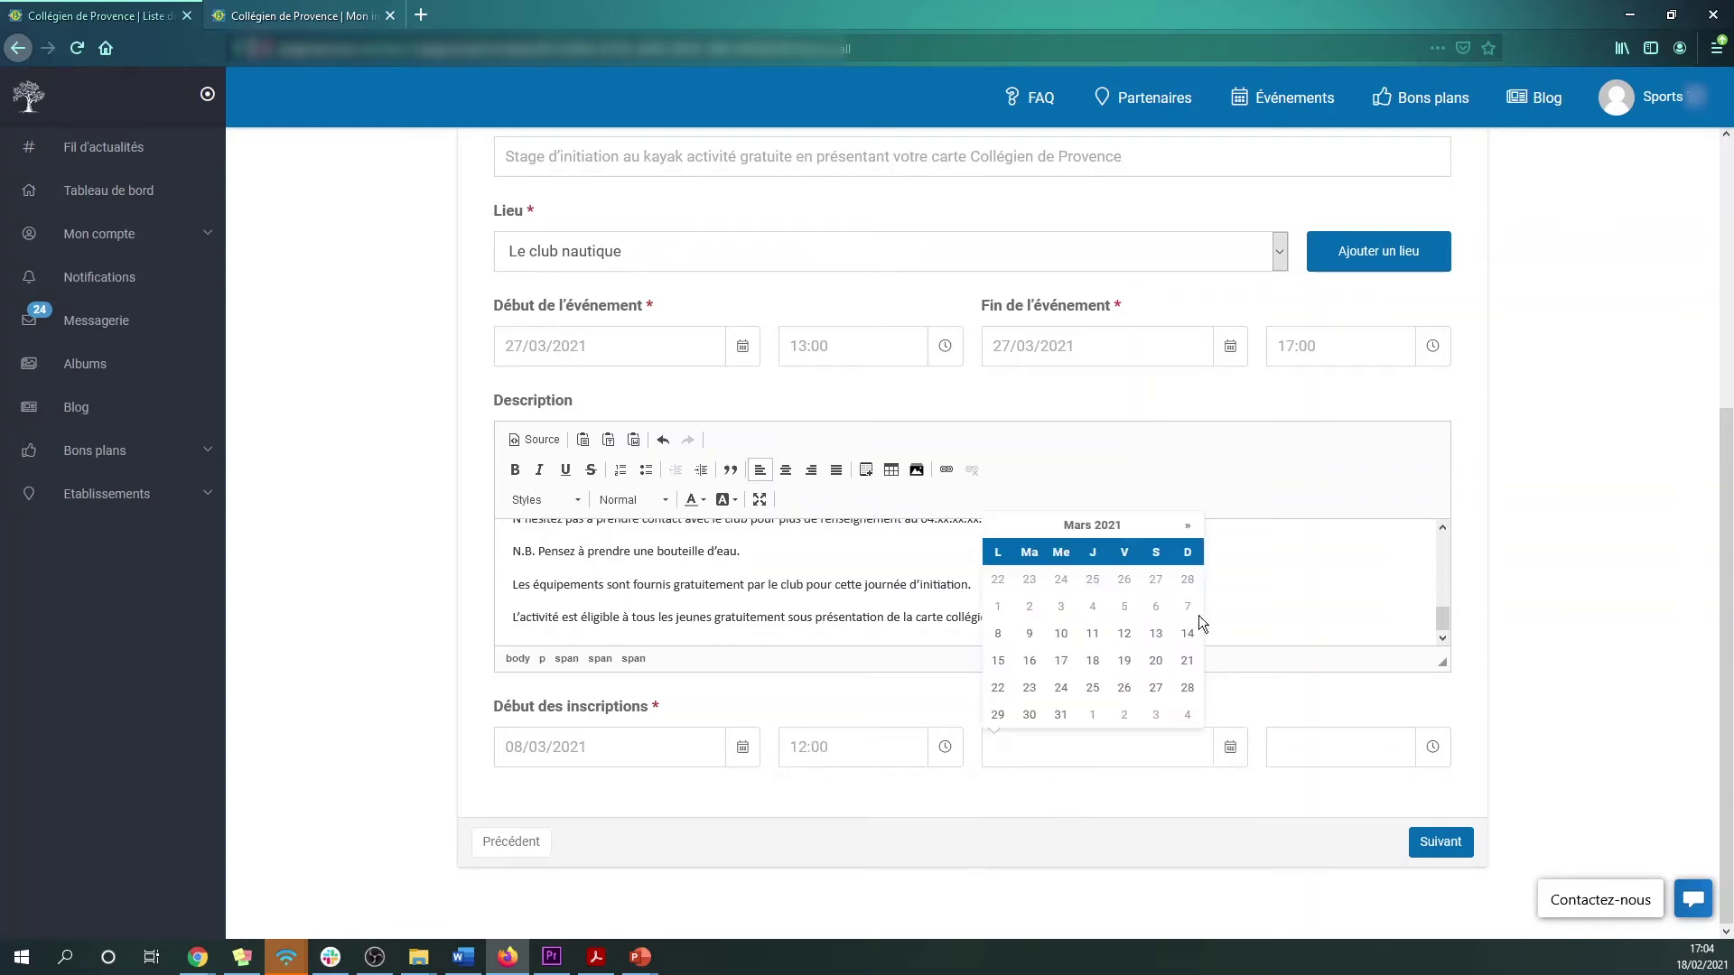
{"action": "left_click", "coordinate": [1124, 689]}
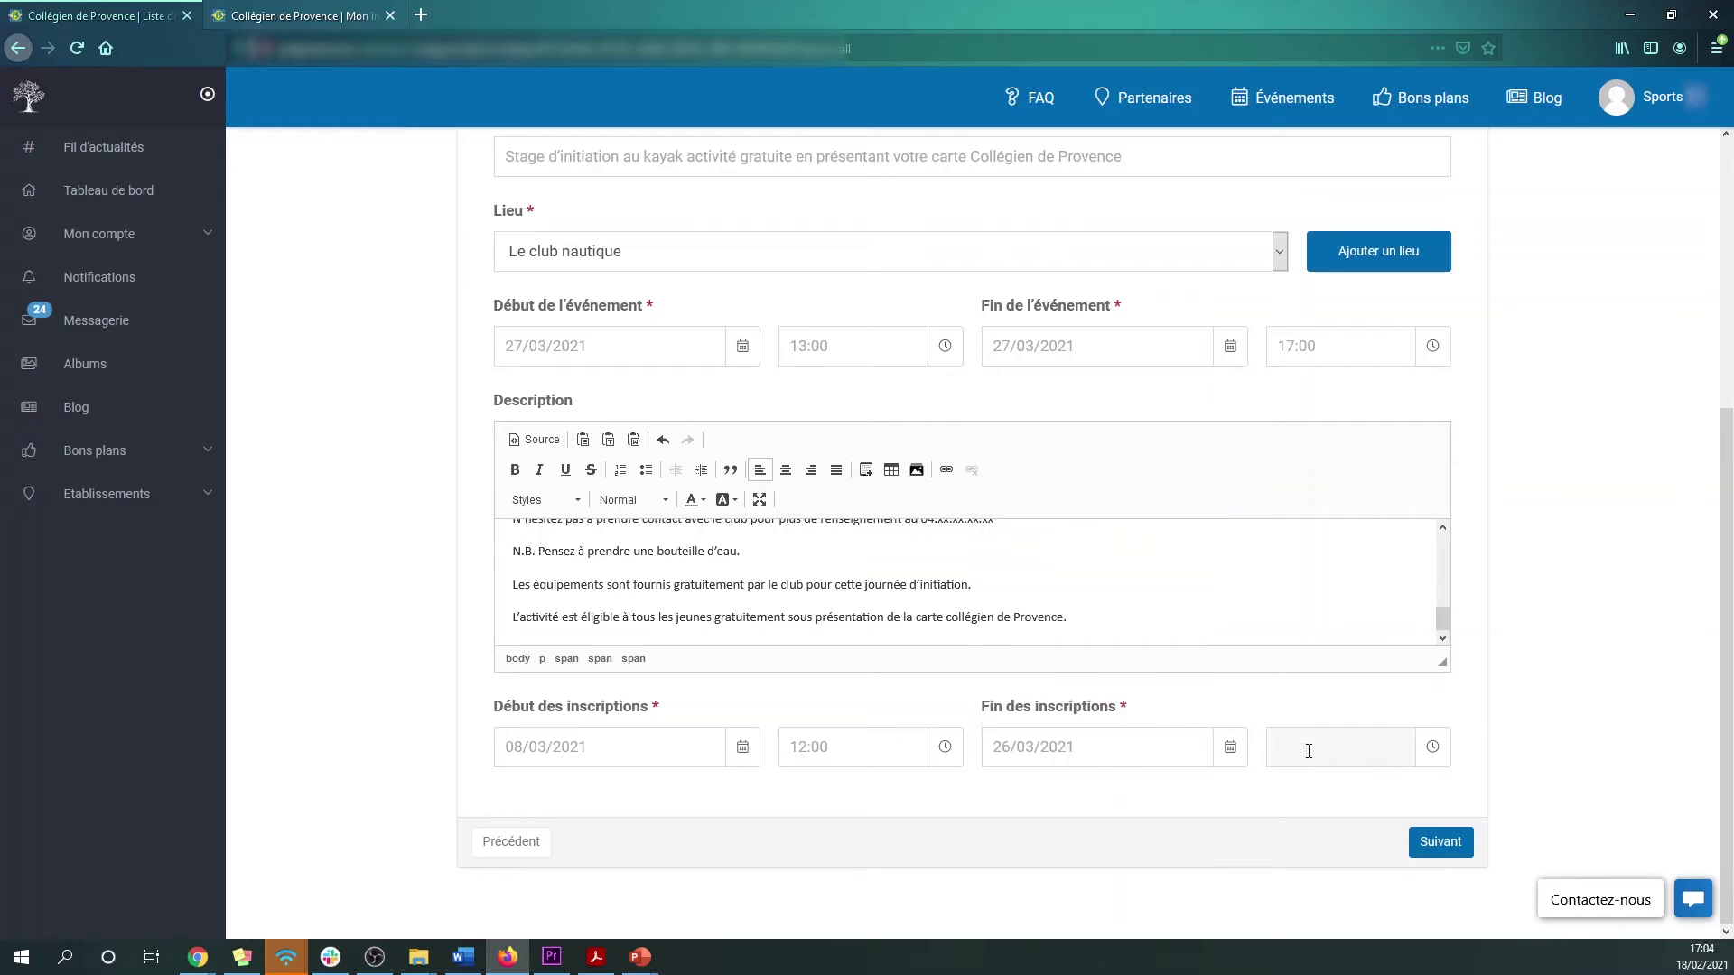
{"action": "left_click", "coordinate": [1309, 751]}
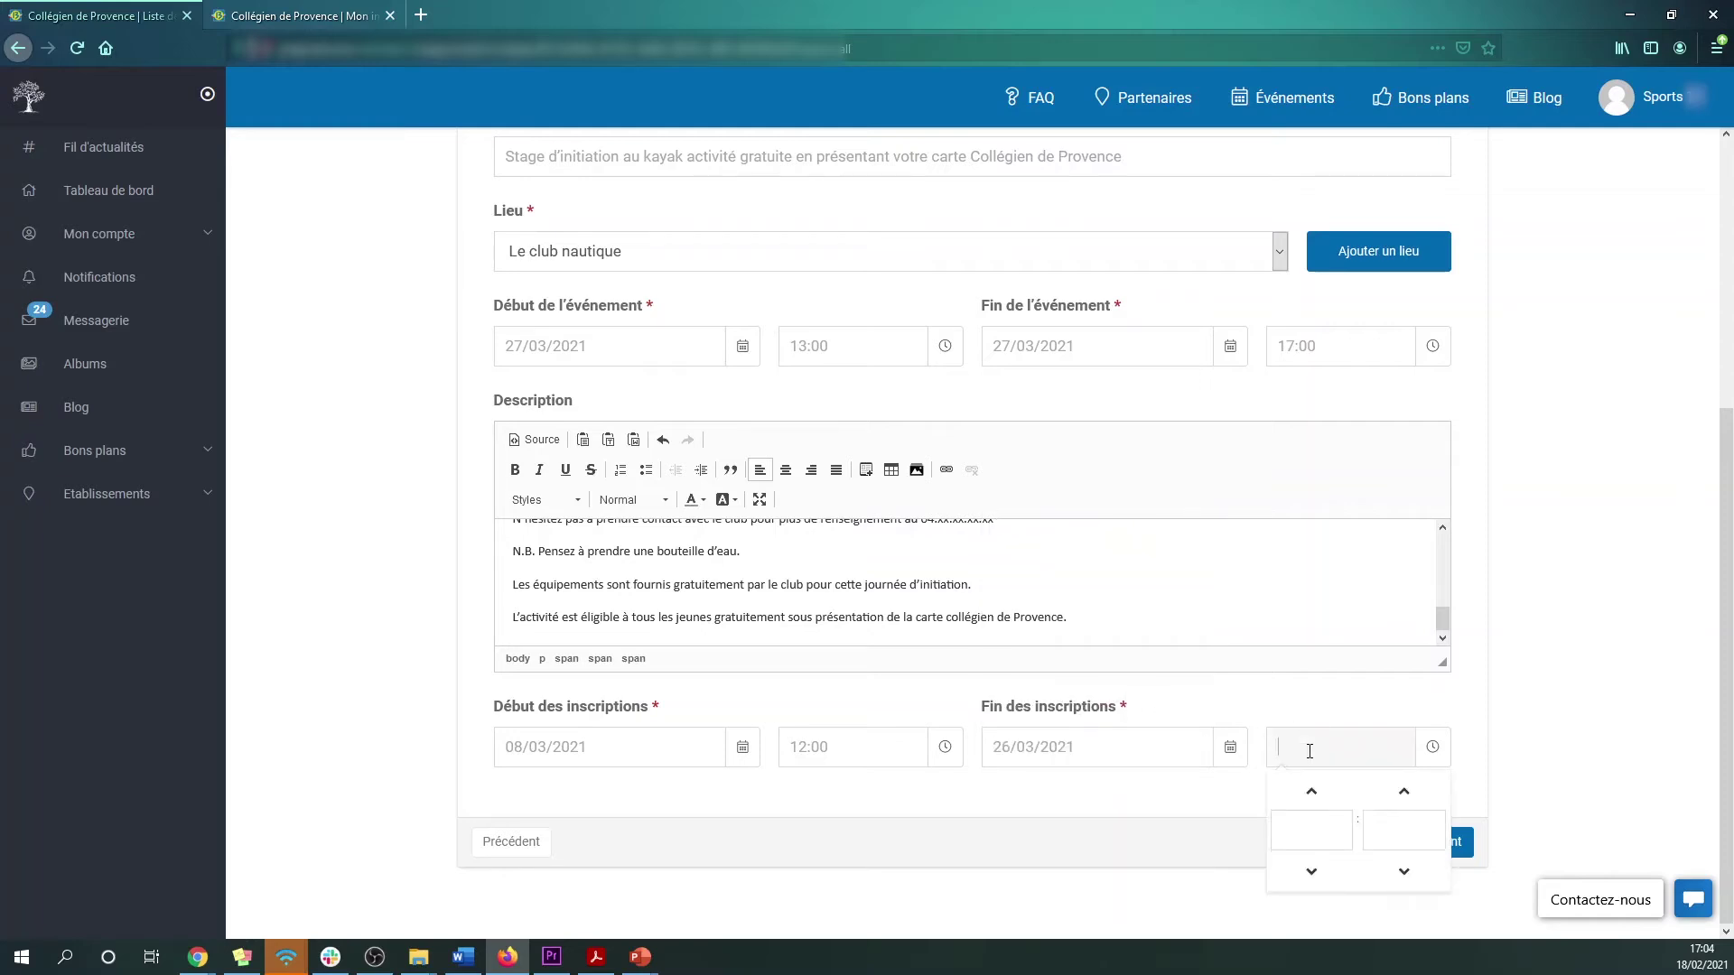
{"action": "left_click", "coordinate": [1308, 830]}
{"action": "type", "text": "12"}
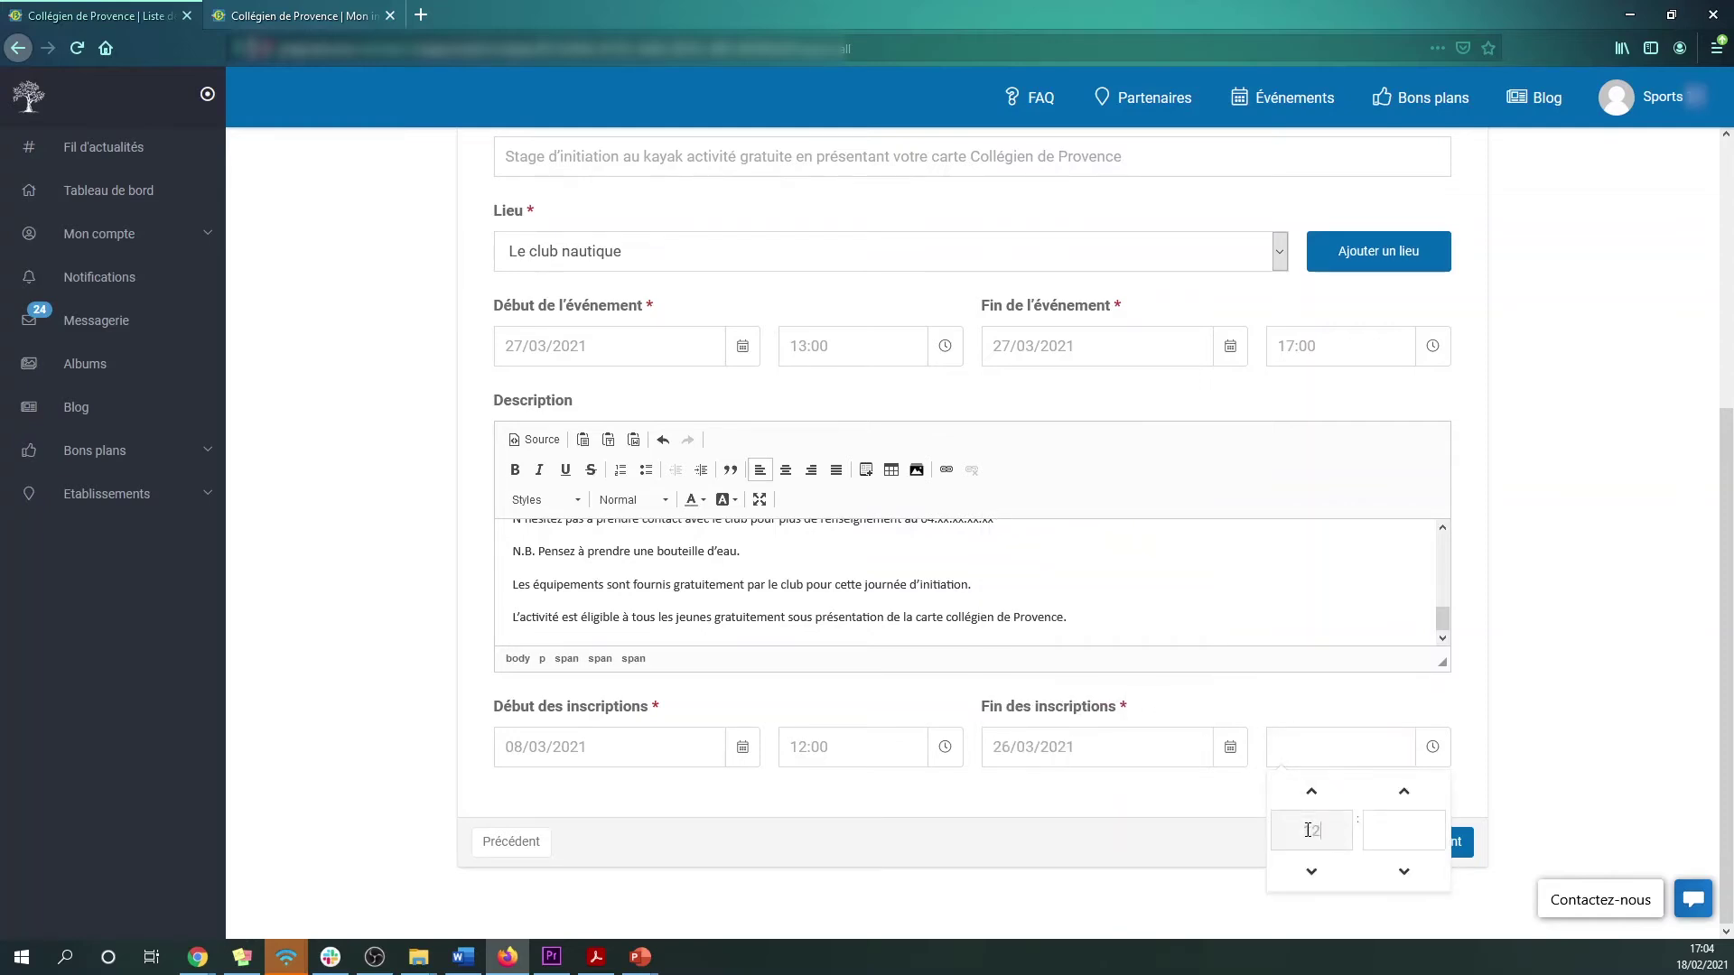
{"action": "left_click", "coordinate": [1517, 734]}
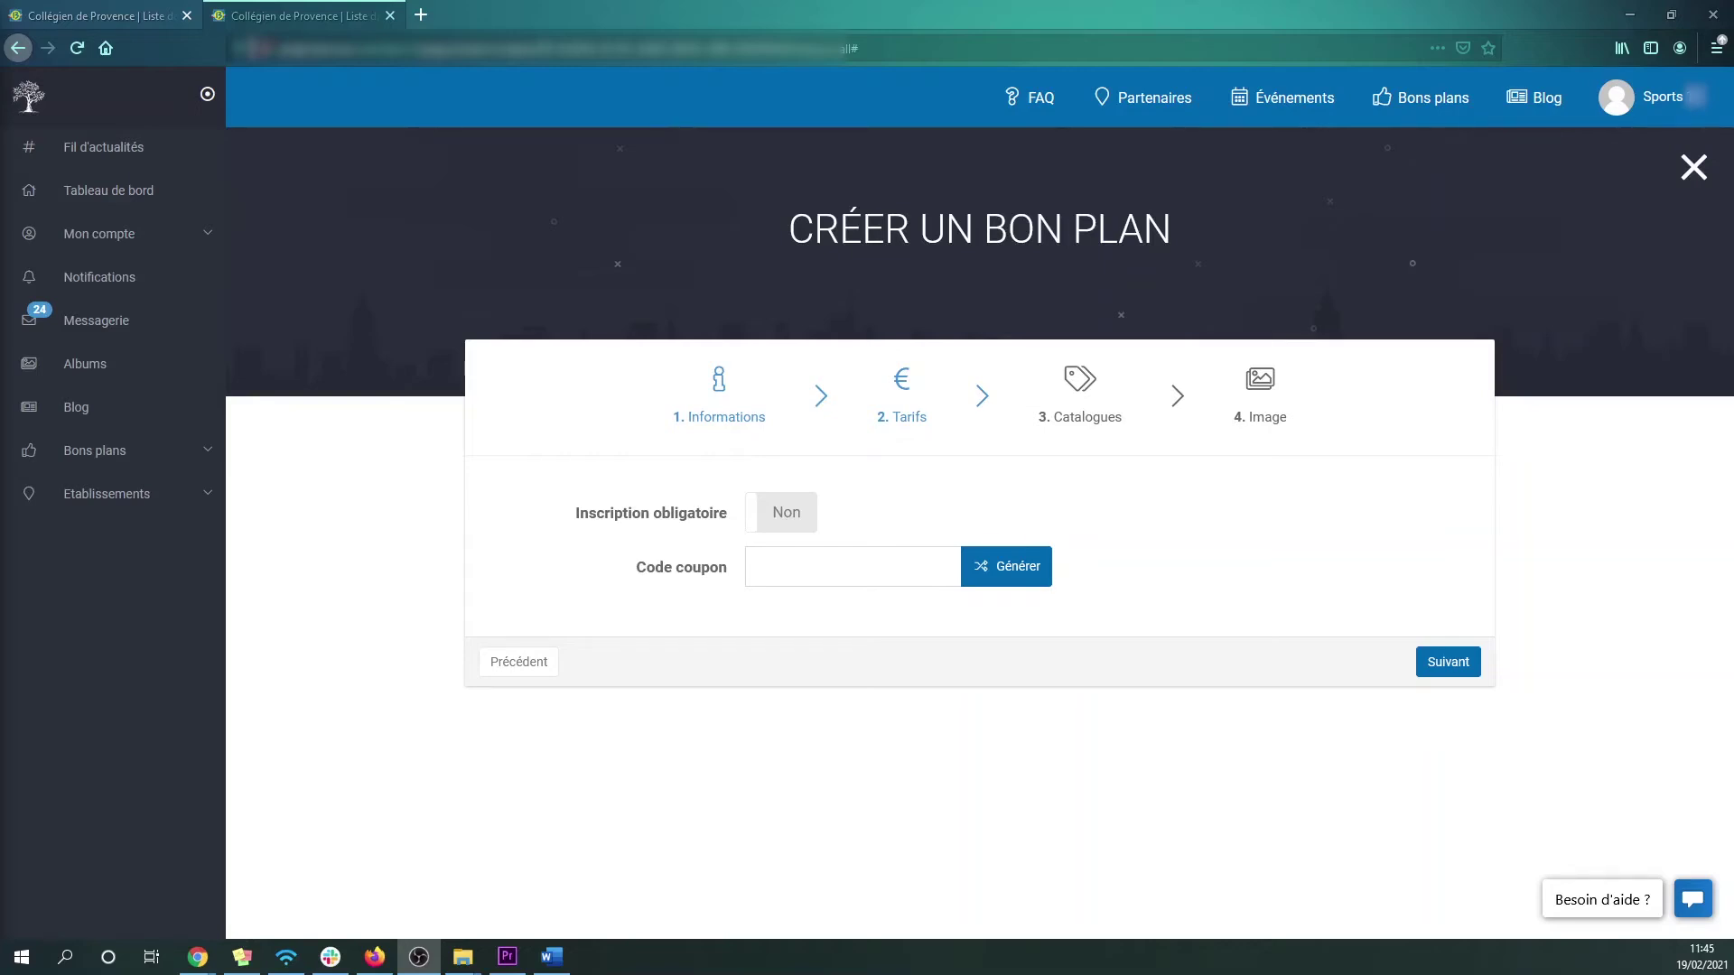
Make registration mandatory, look at the paid pricing option before setting the offer back to free, and continue to the catalogues
{"action": "left_click", "coordinate": [795, 769]}
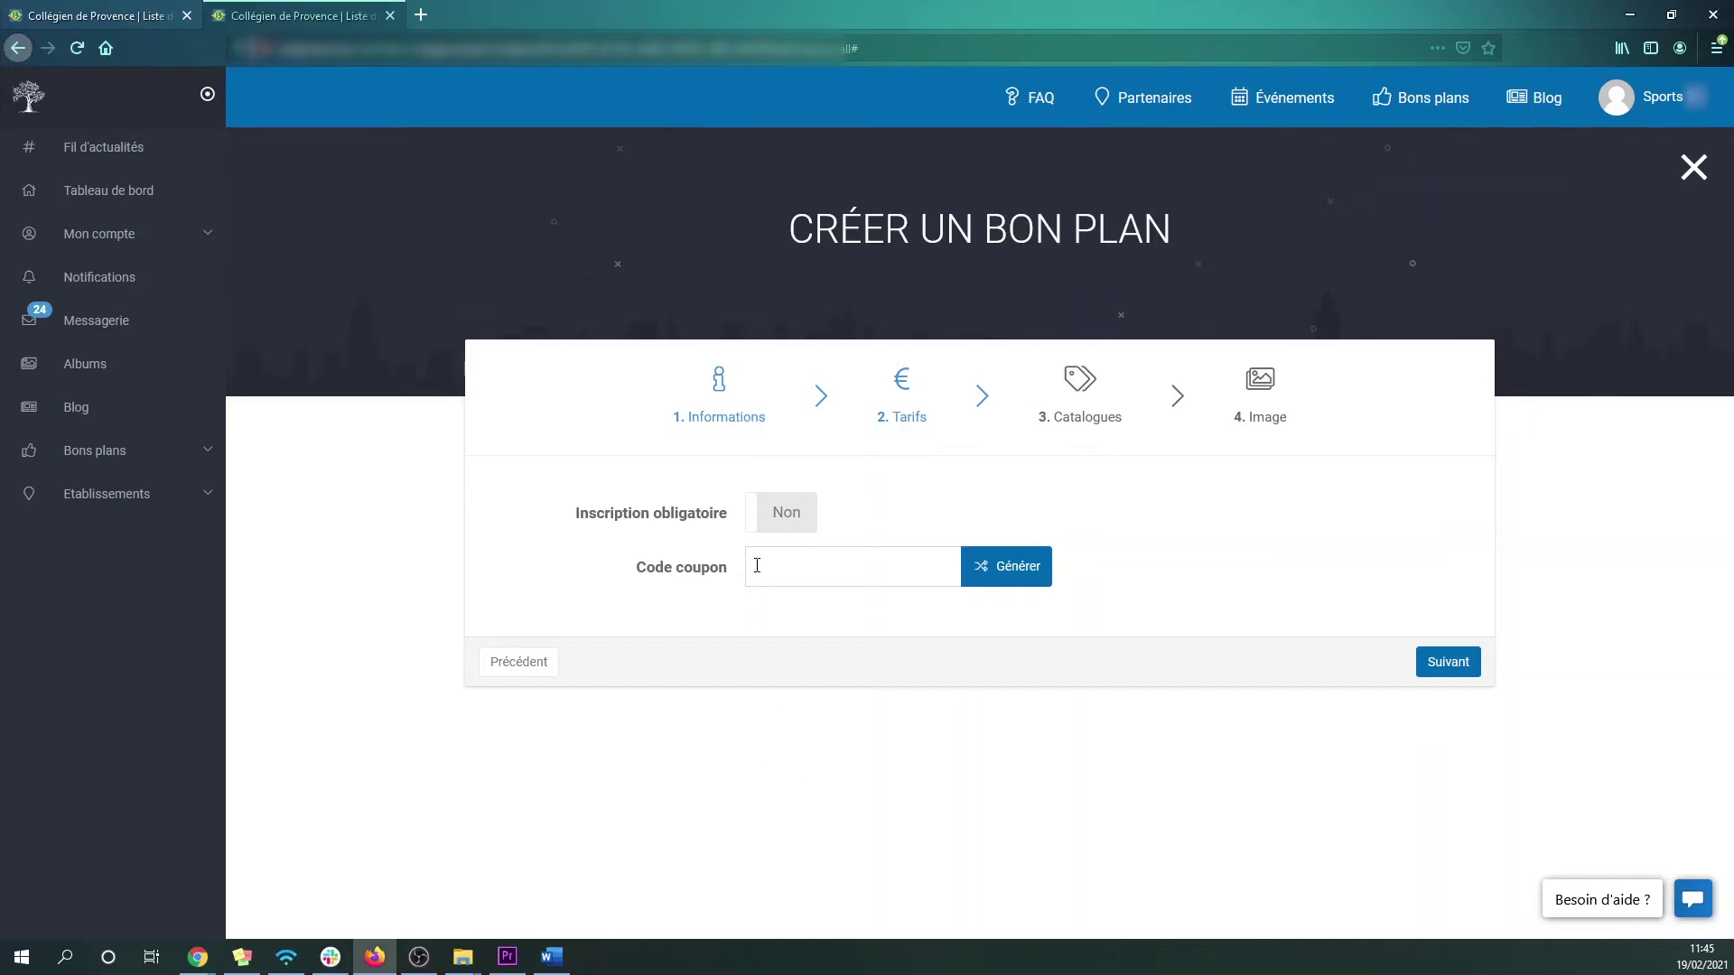
{"action": "left_click", "coordinate": [786, 513]}
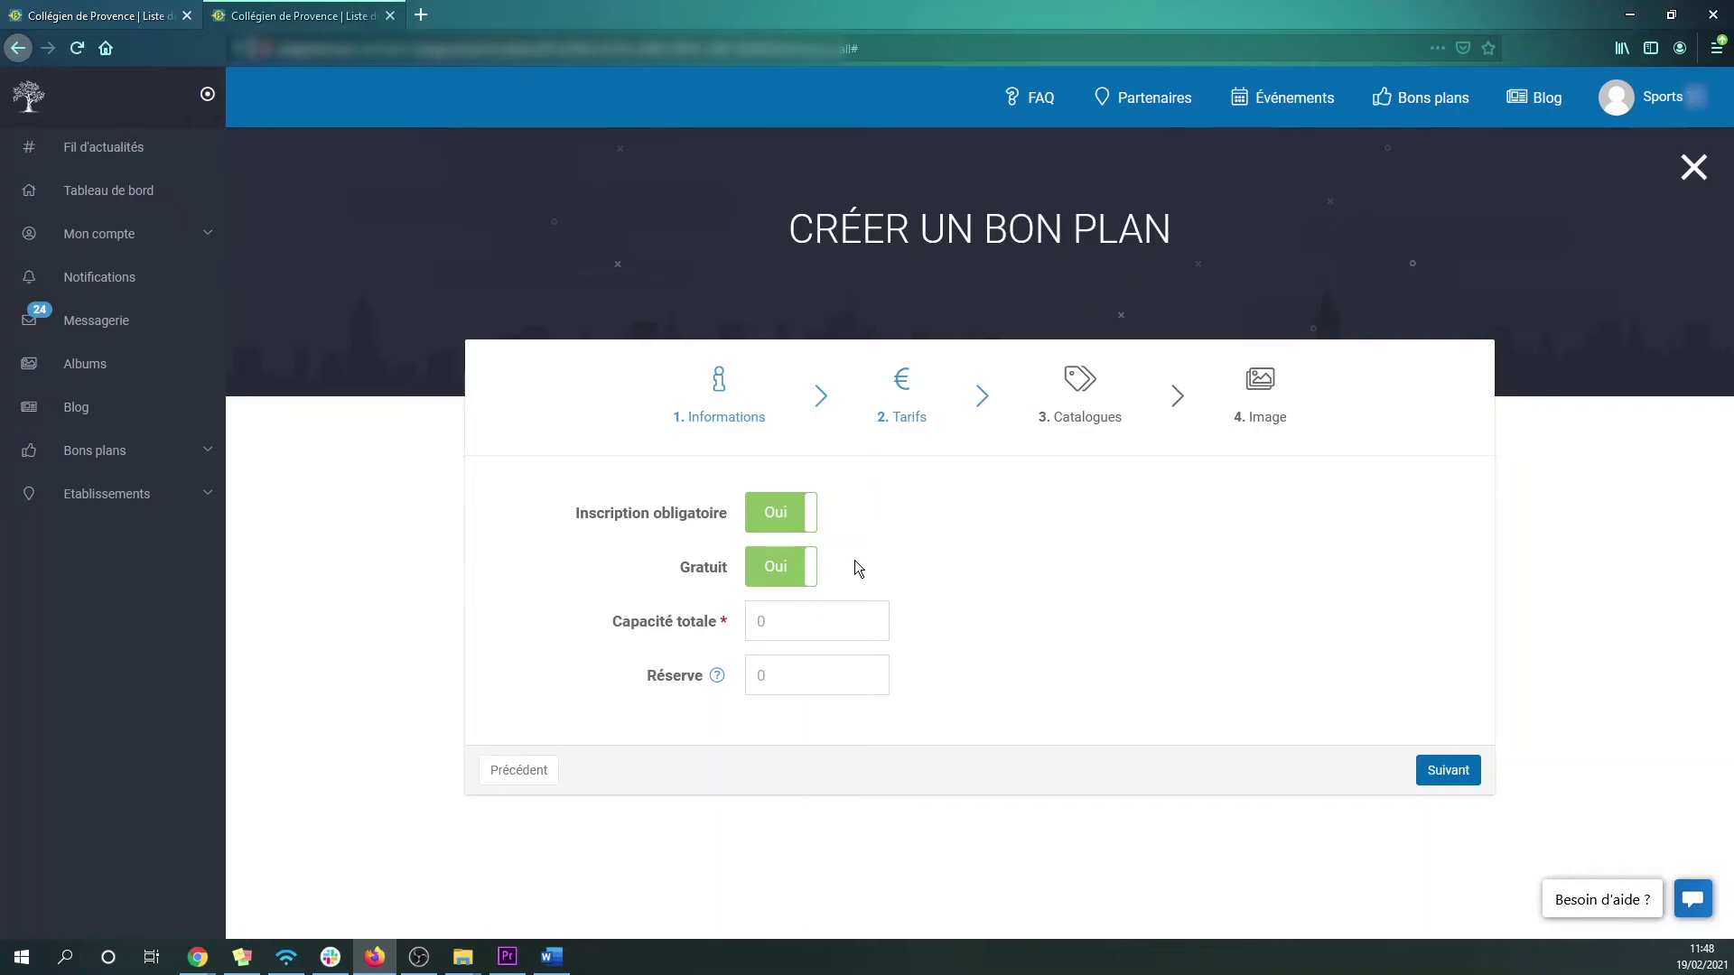
{"action": "left_click", "coordinate": [774, 574]}
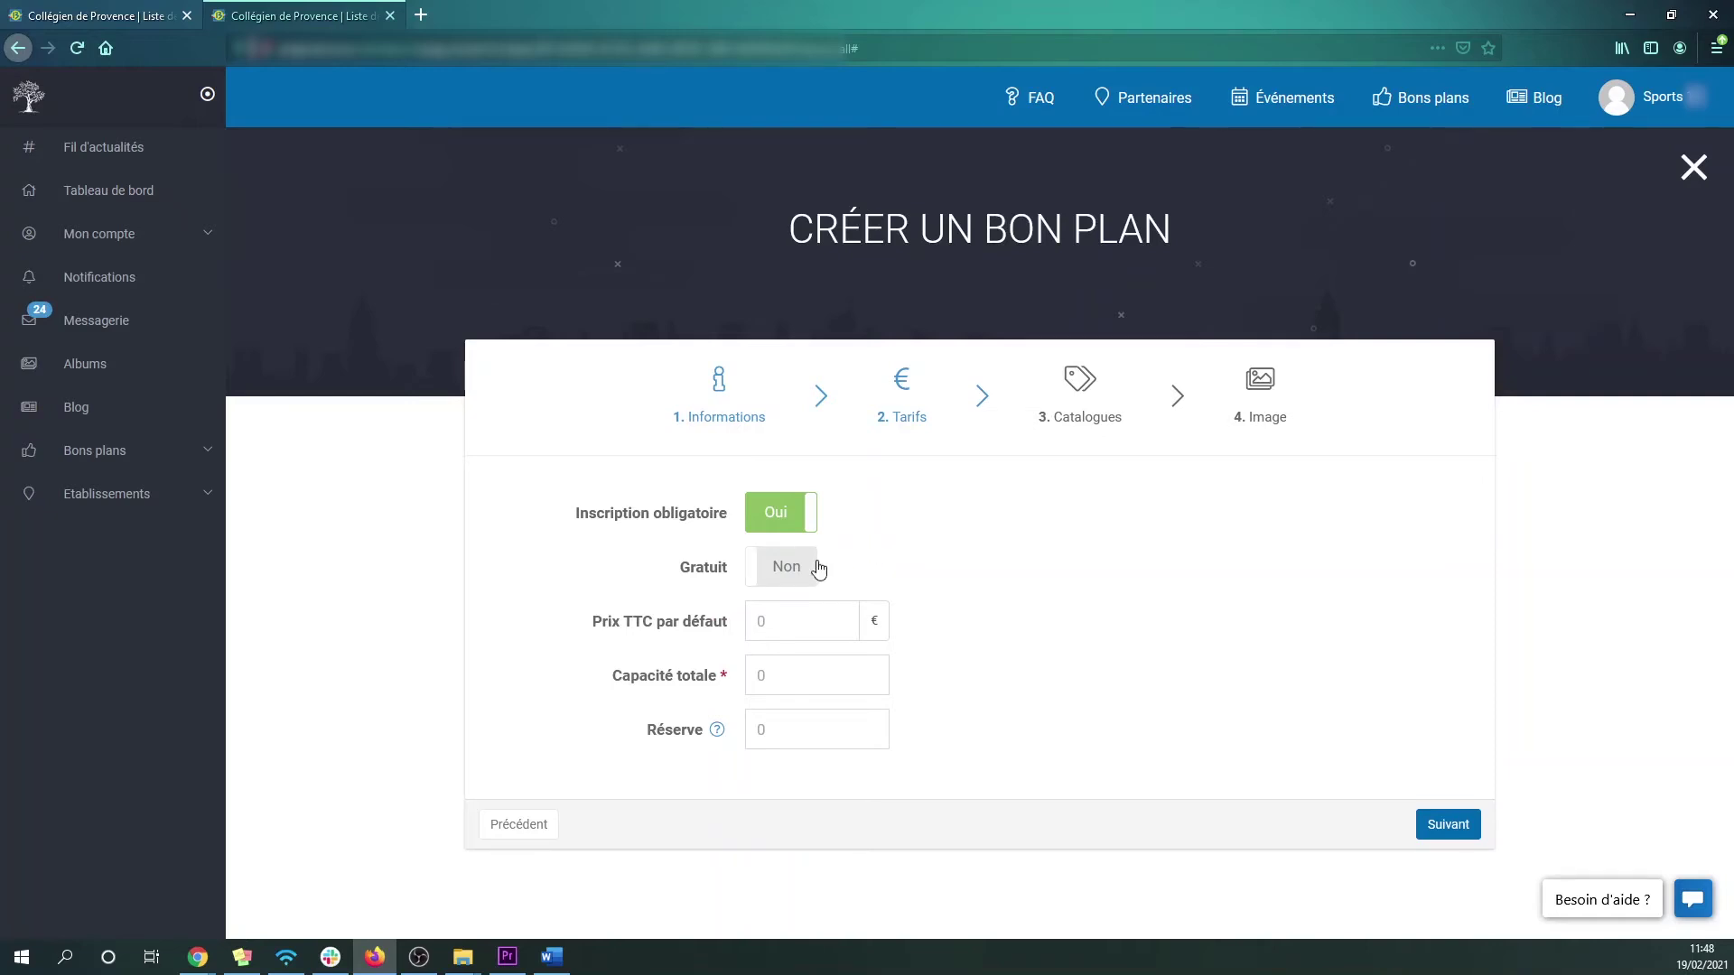
{"action": "left_click", "coordinate": [807, 569]}
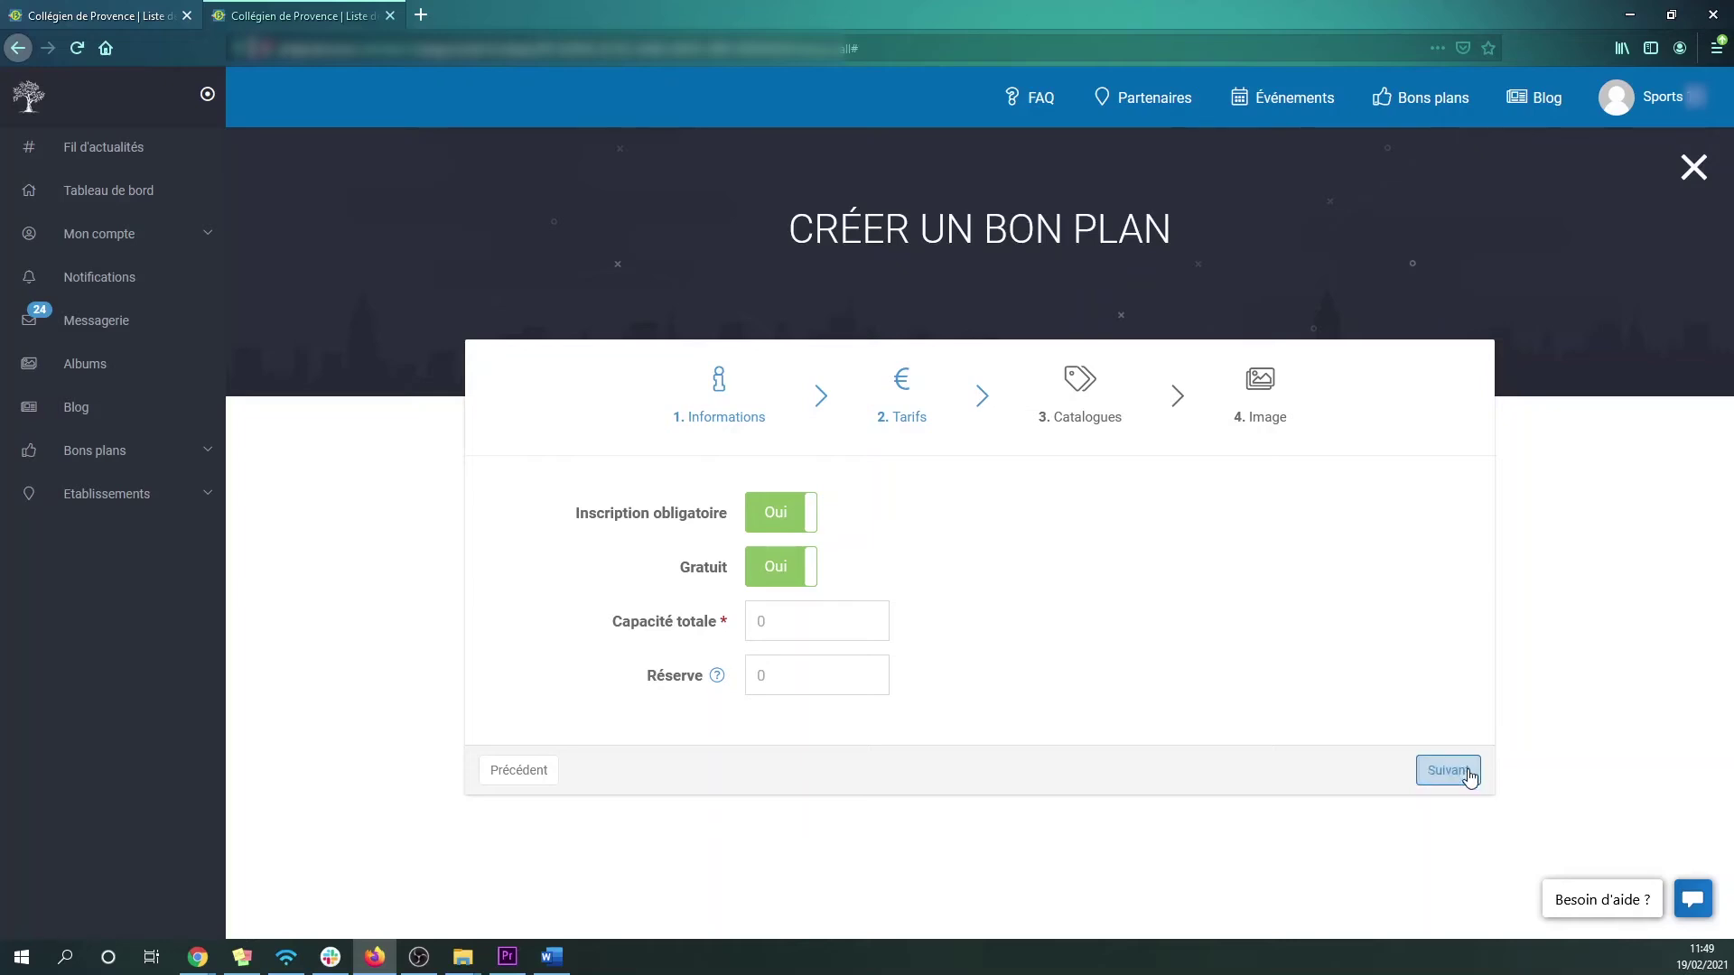
{"action": "left_click", "coordinate": [1448, 771]}
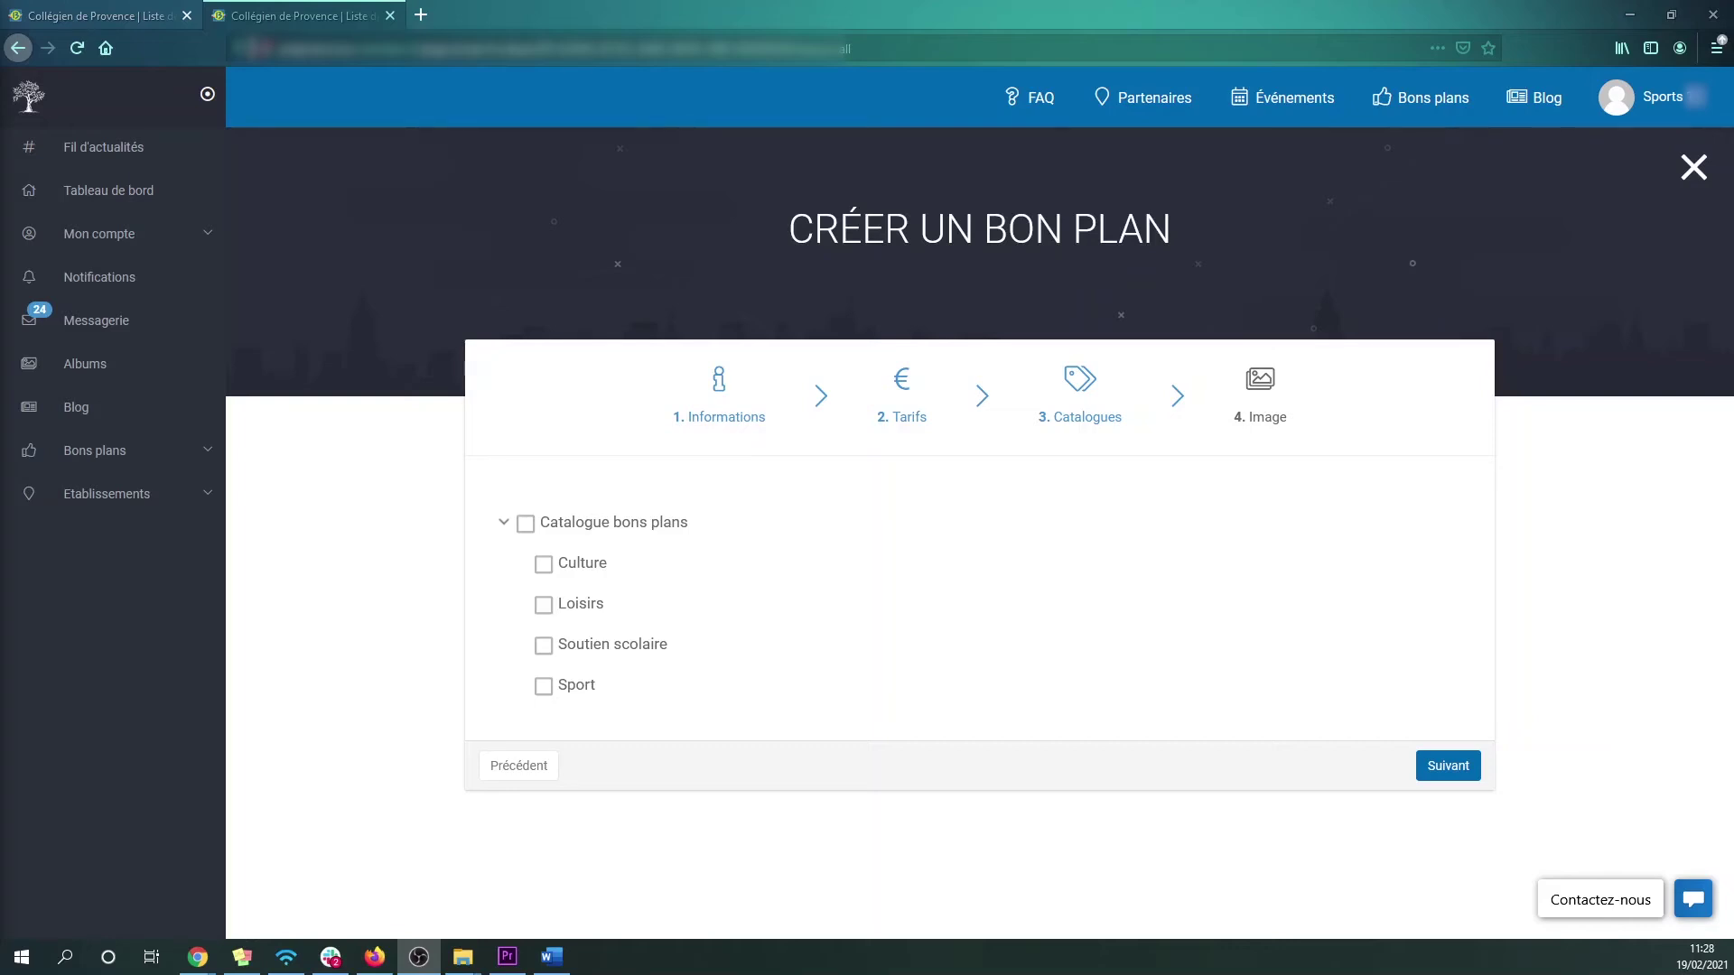
Look at the category choices in the public bons plans search, then return to the bon plan creation form
{"action": "left_click", "coordinate": [149, 10]}
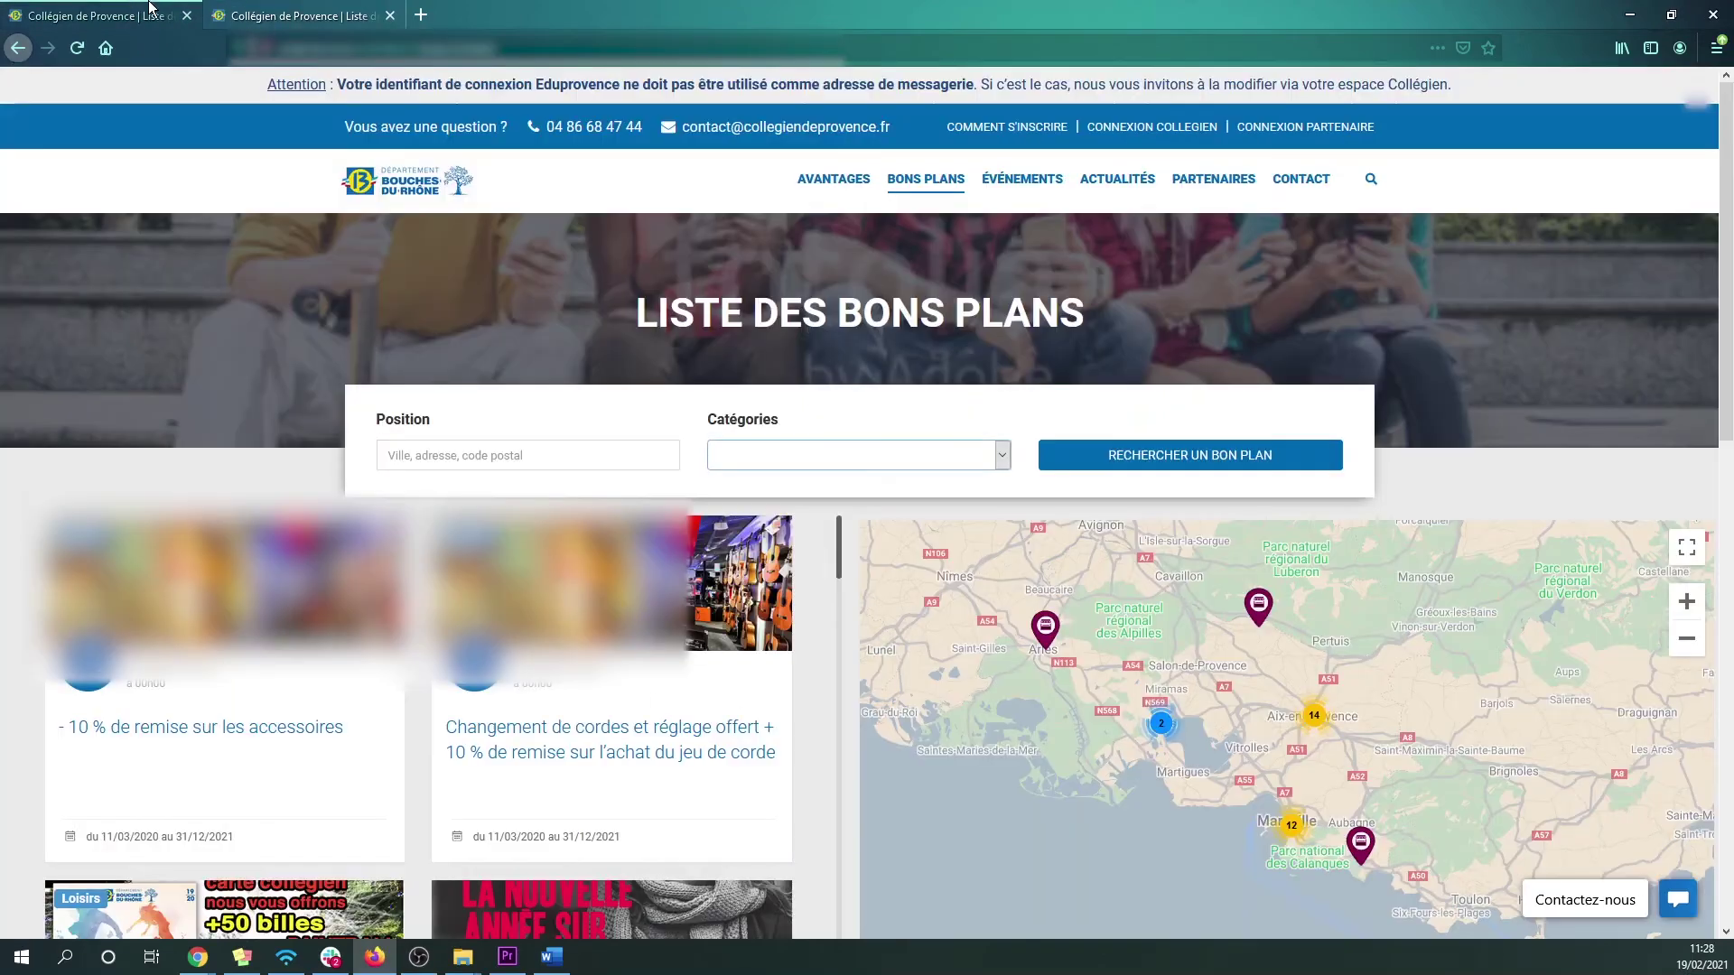
{"action": "left_click", "coordinate": [1002, 457]}
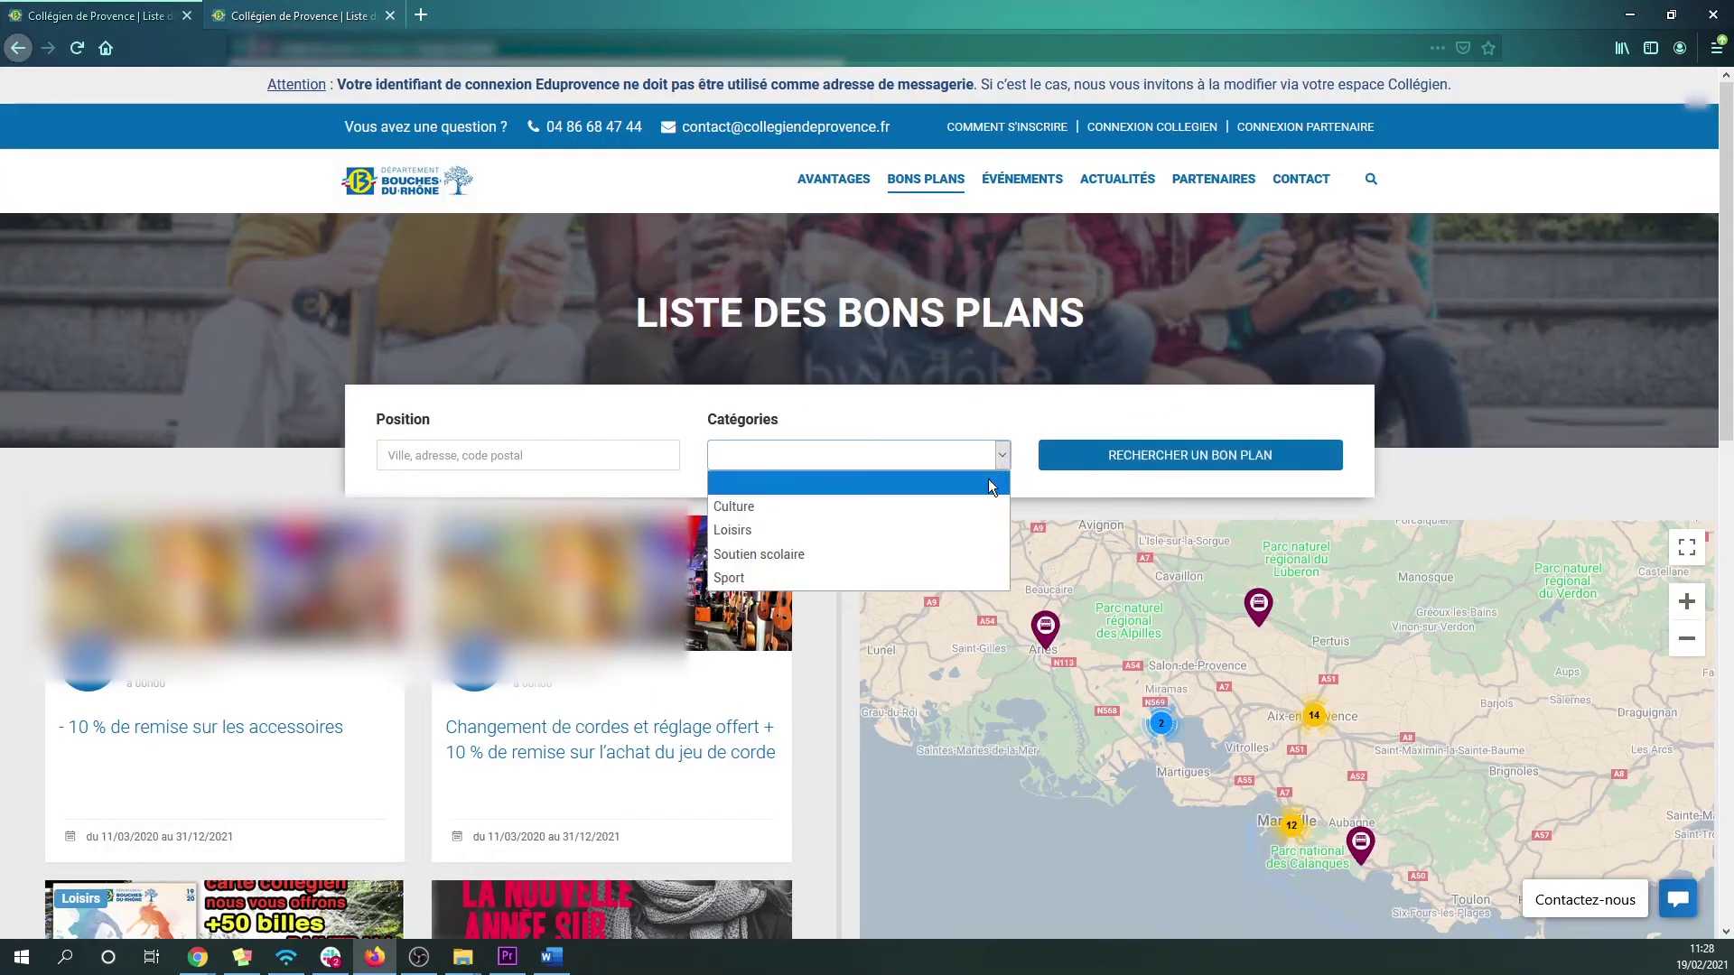
{"action": "left_click", "coordinate": [357, 15]}
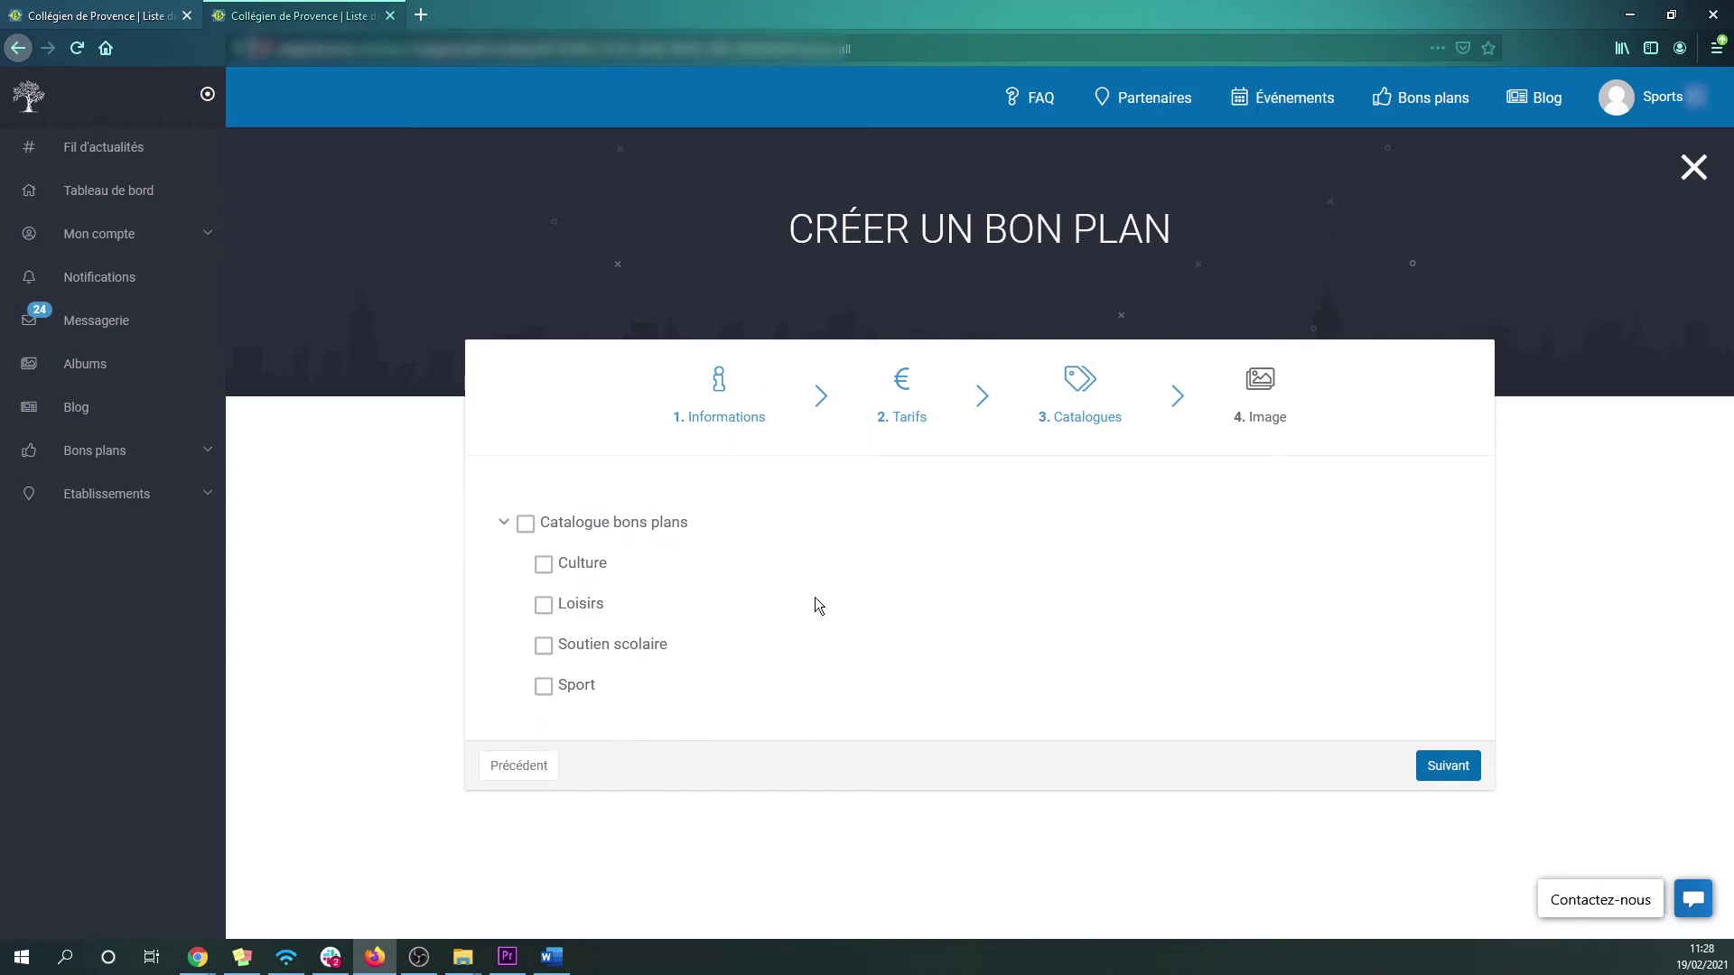
Assign the bon plan to the Sport category, continue to the image stage and open the image chooser
{"action": "left_click", "coordinate": [543, 687]}
{"action": "left_click", "coordinate": [1448, 766]}
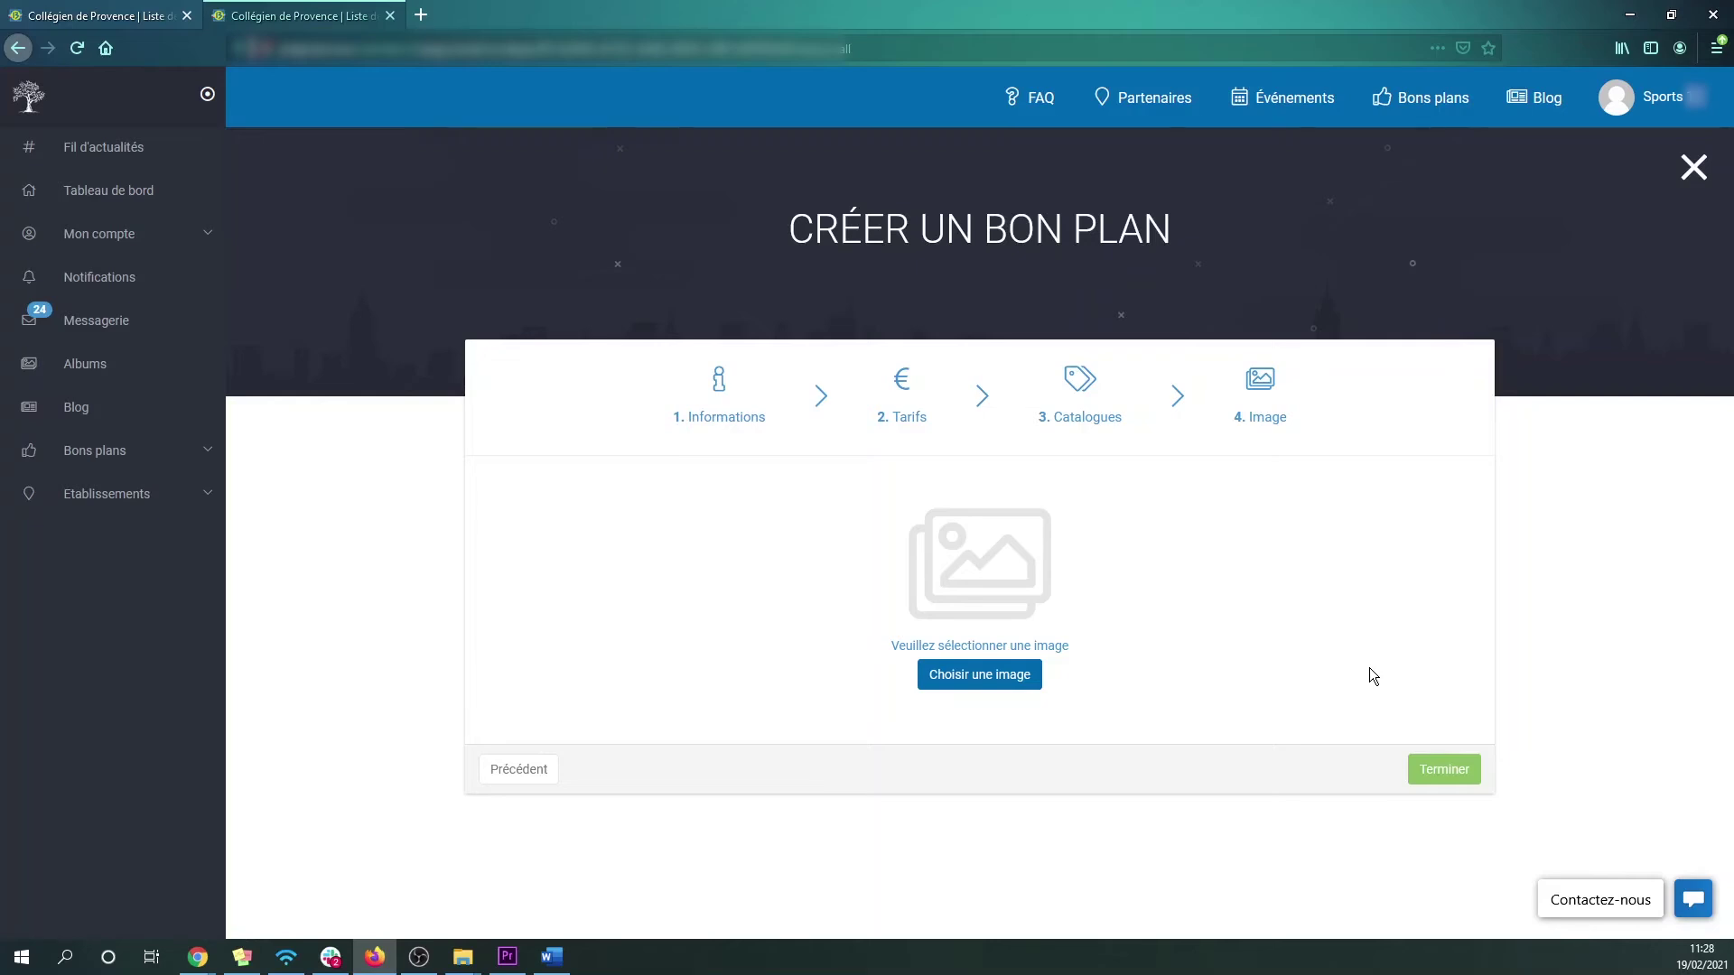
{"action": "left_click", "coordinate": [976, 683]}
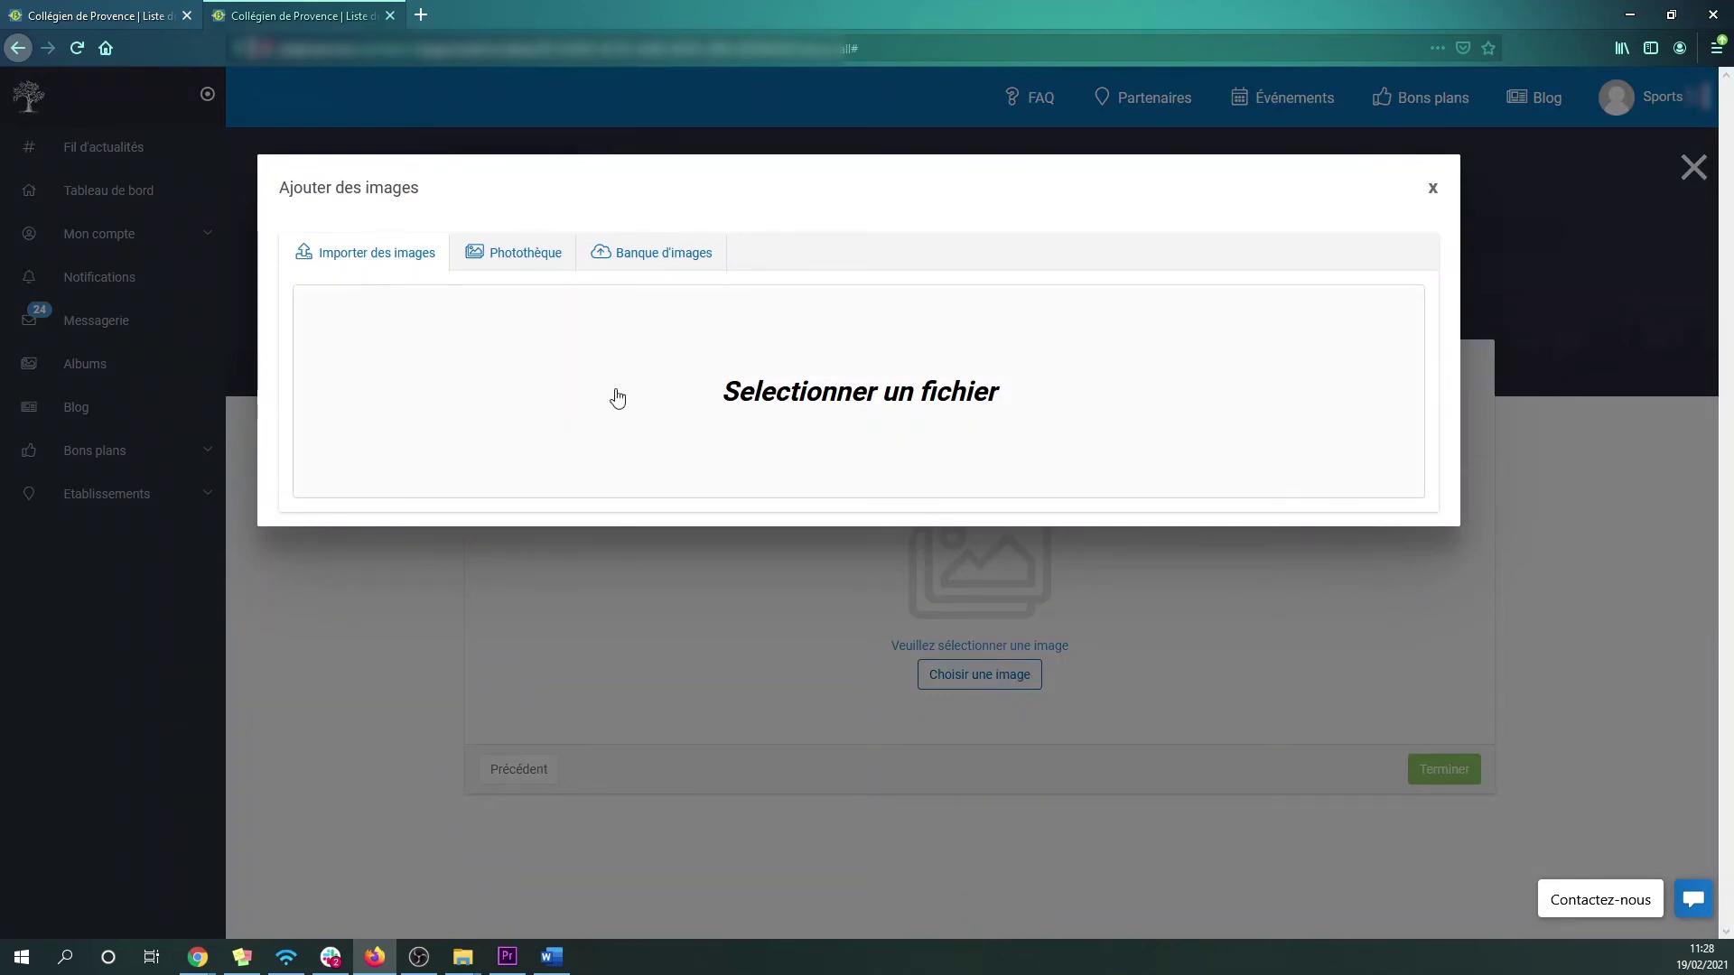
Search the image bank for "Kayak" and select the photo of three kayakers in front of a rocky, wooded shore
{"action": "left_click", "coordinate": [526, 256]}
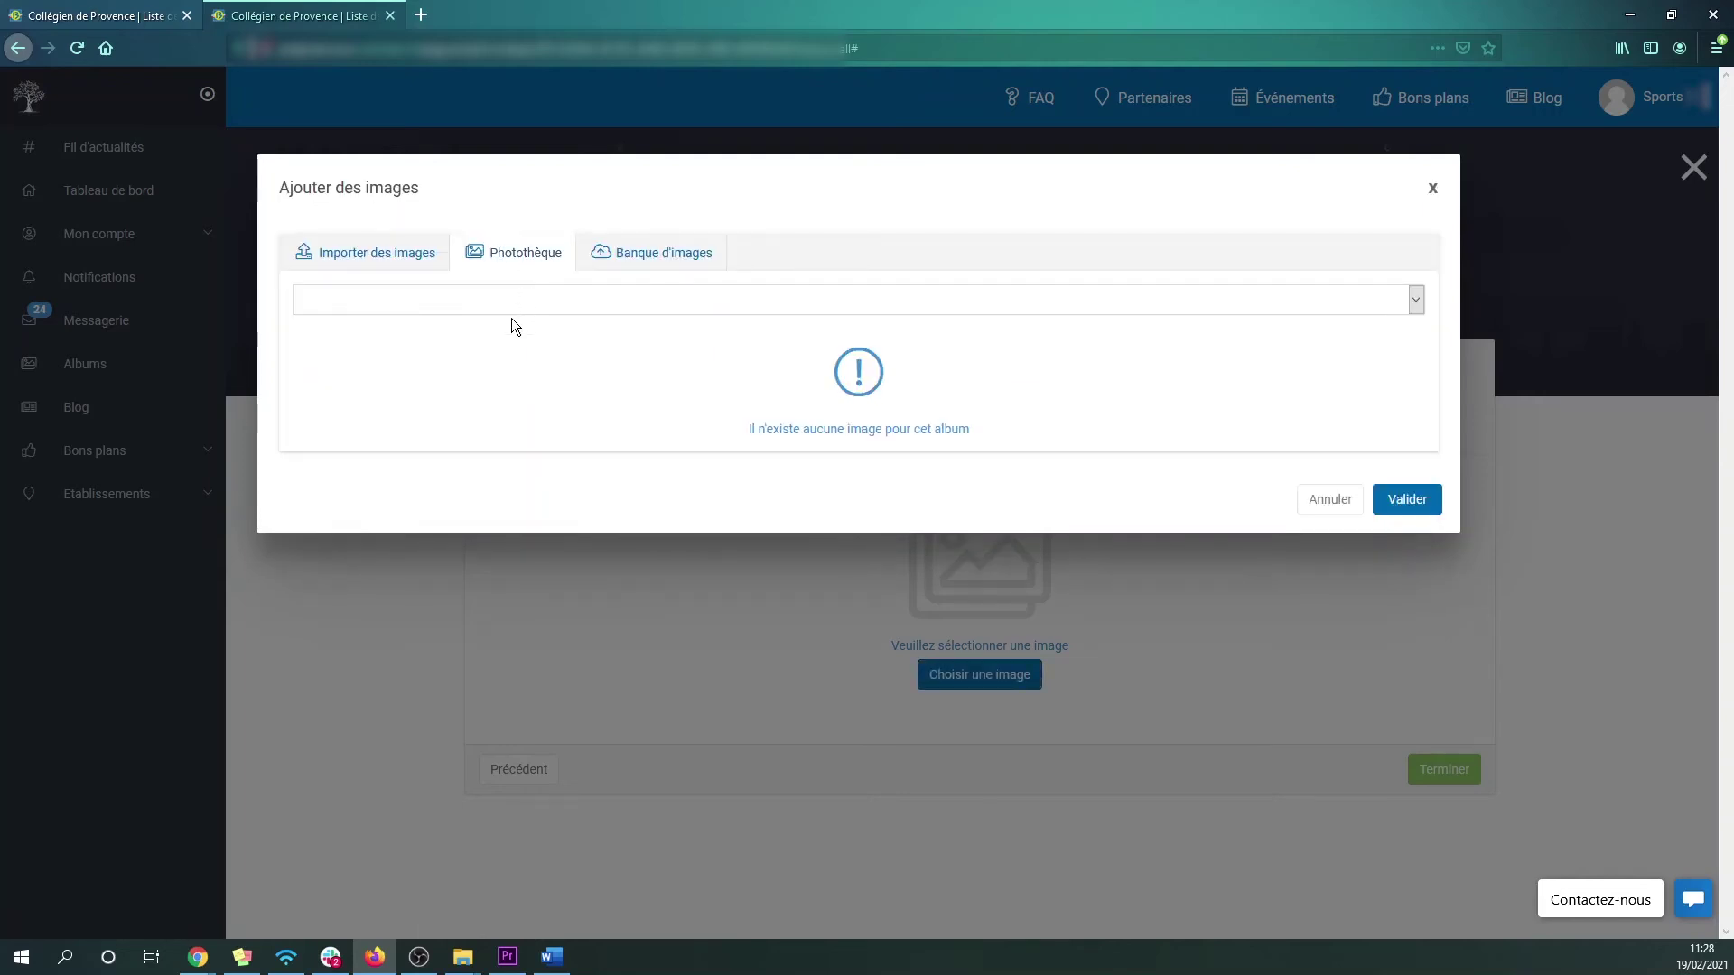
{"action": "left_click", "coordinate": [605, 259]}
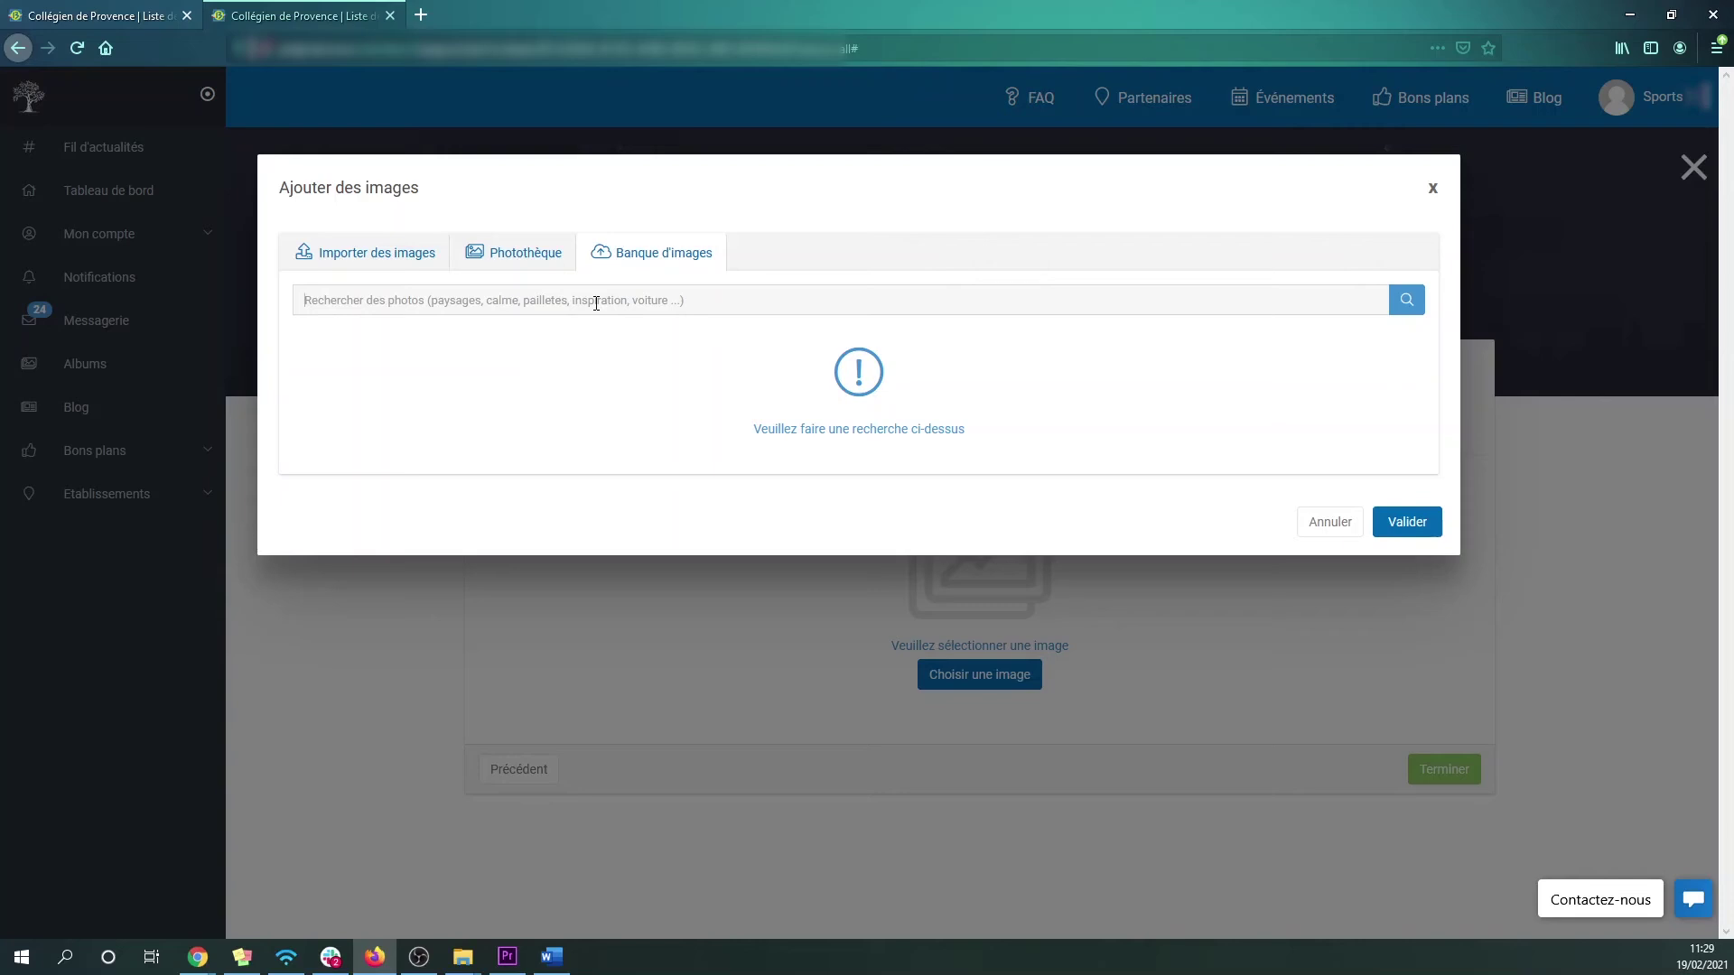
{"action": "type", "text": "Kayak"}
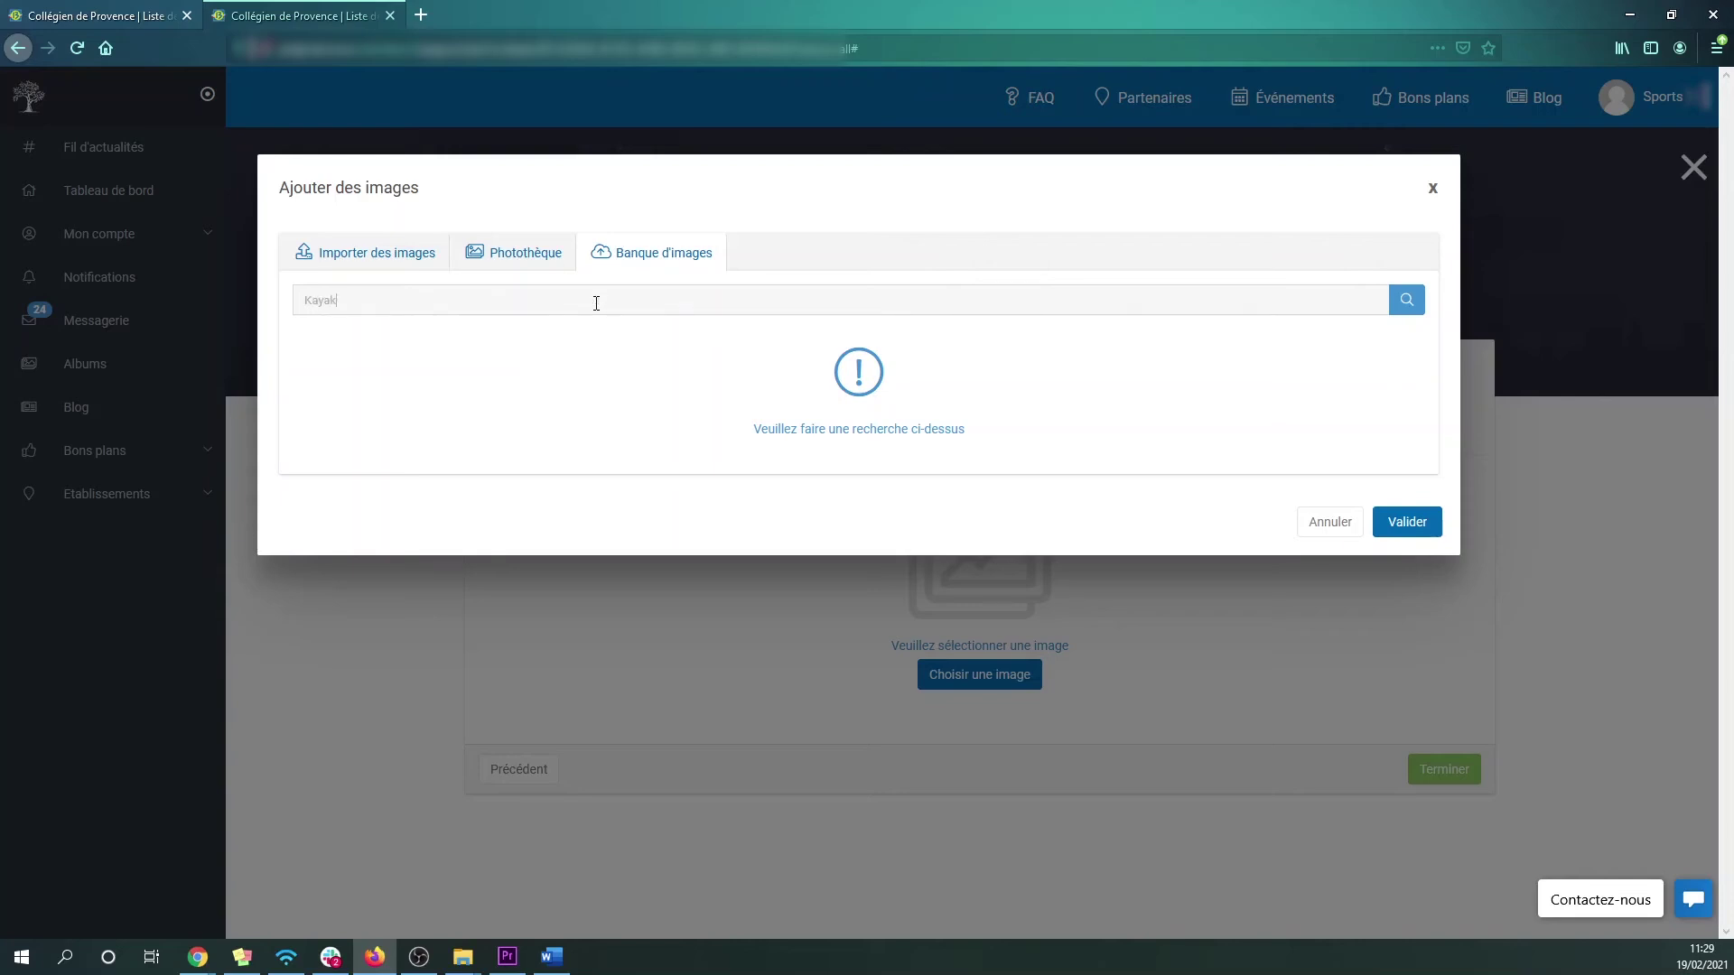
{"action": "left_click", "coordinate": [1407, 301]}
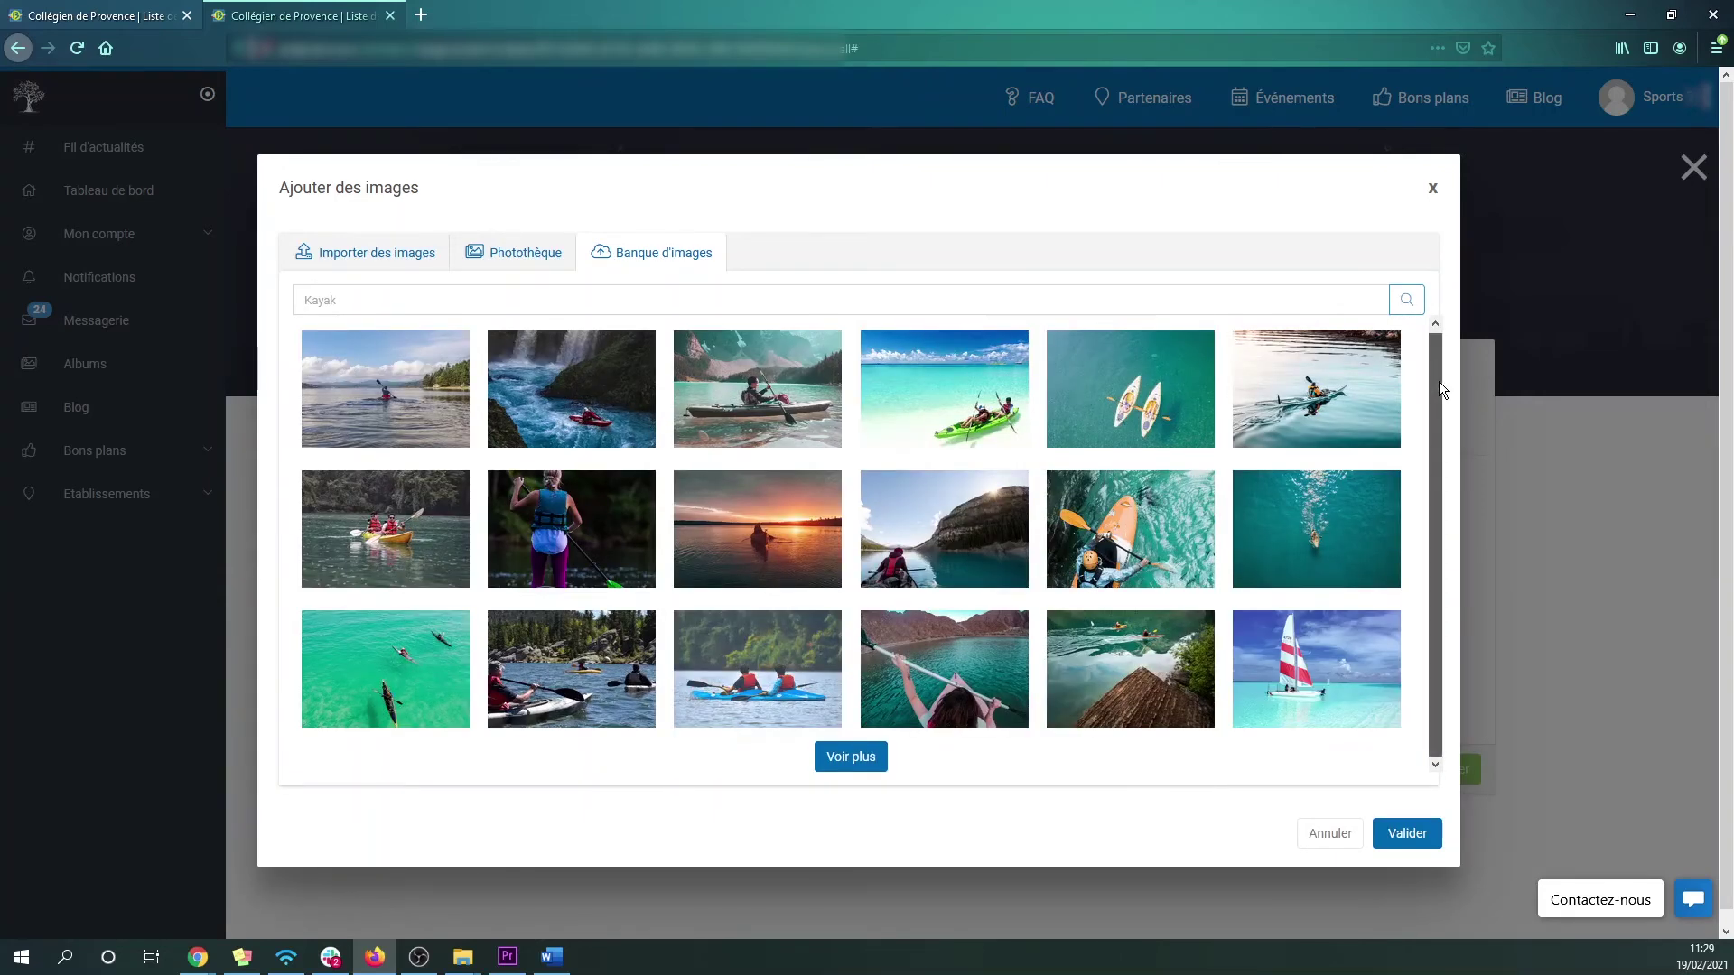
{"action": "left_click_drag", "start_coordinate": [1438, 381], "coordinate": [1439, 349]}
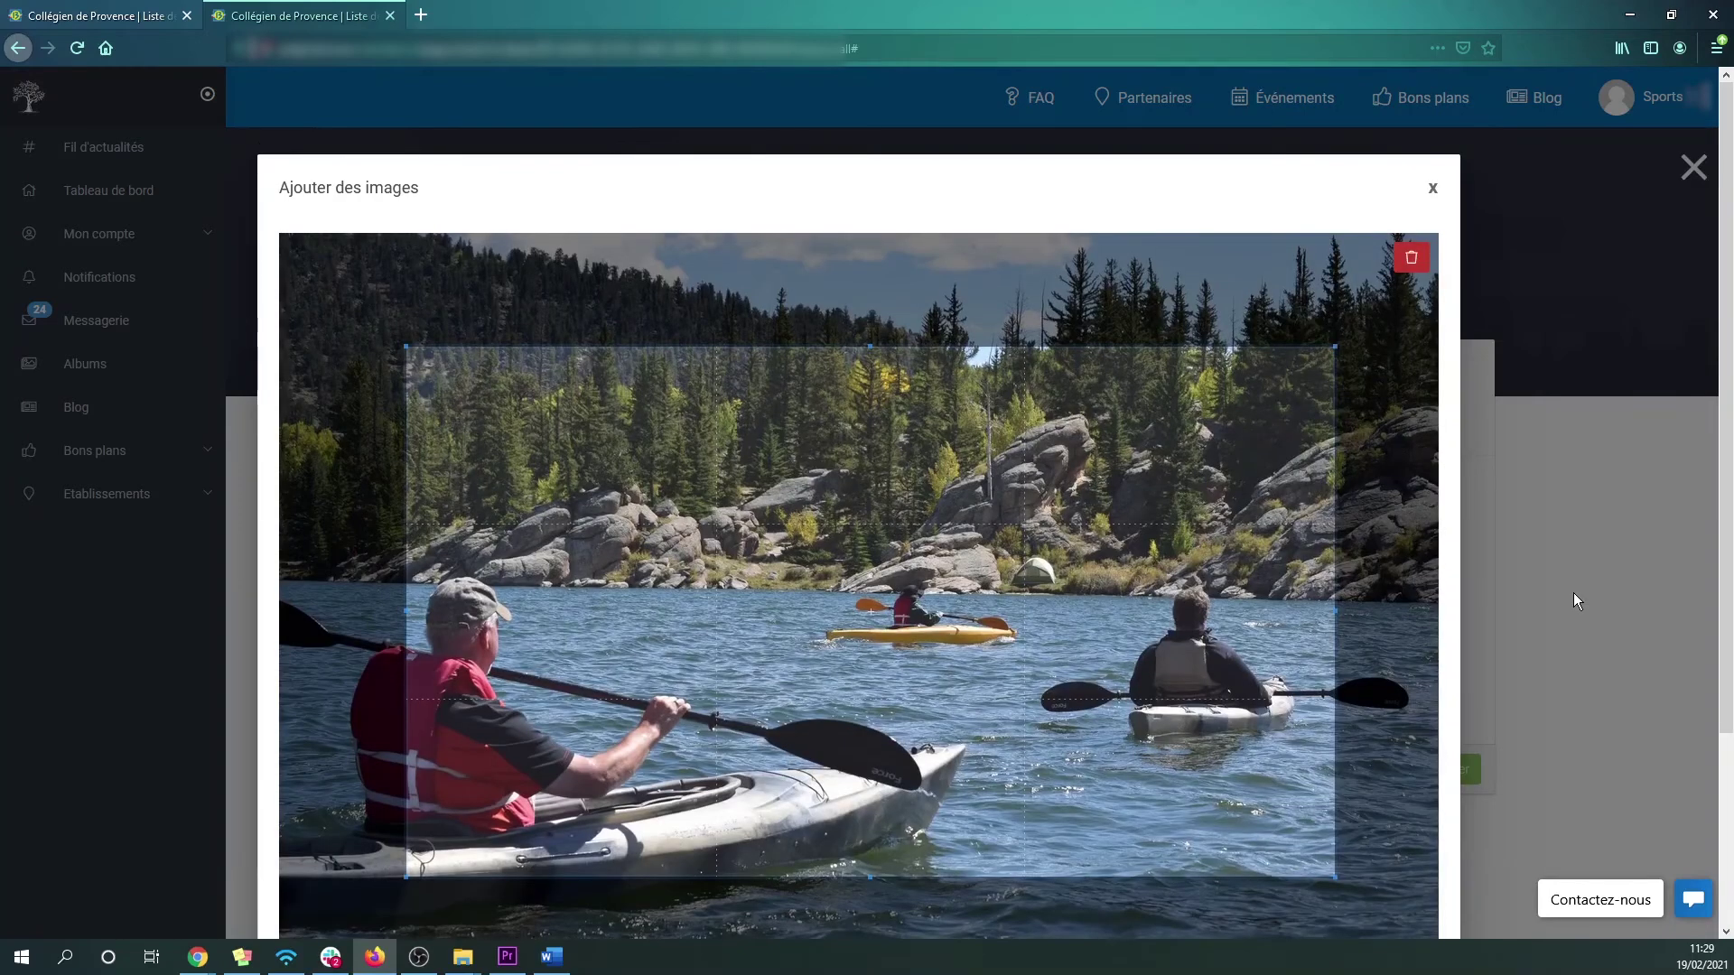
Shift the crop frame to the photo's right edge with the ratio locked, and validate the image
{"action": "scroll", "coordinate": [1573, 593], "scroll_direction": "down", "scroll_amount": 5}
{"action": "scroll", "coordinate": [1573, 593], "scroll_direction": "up", "scroll_amount": 4}
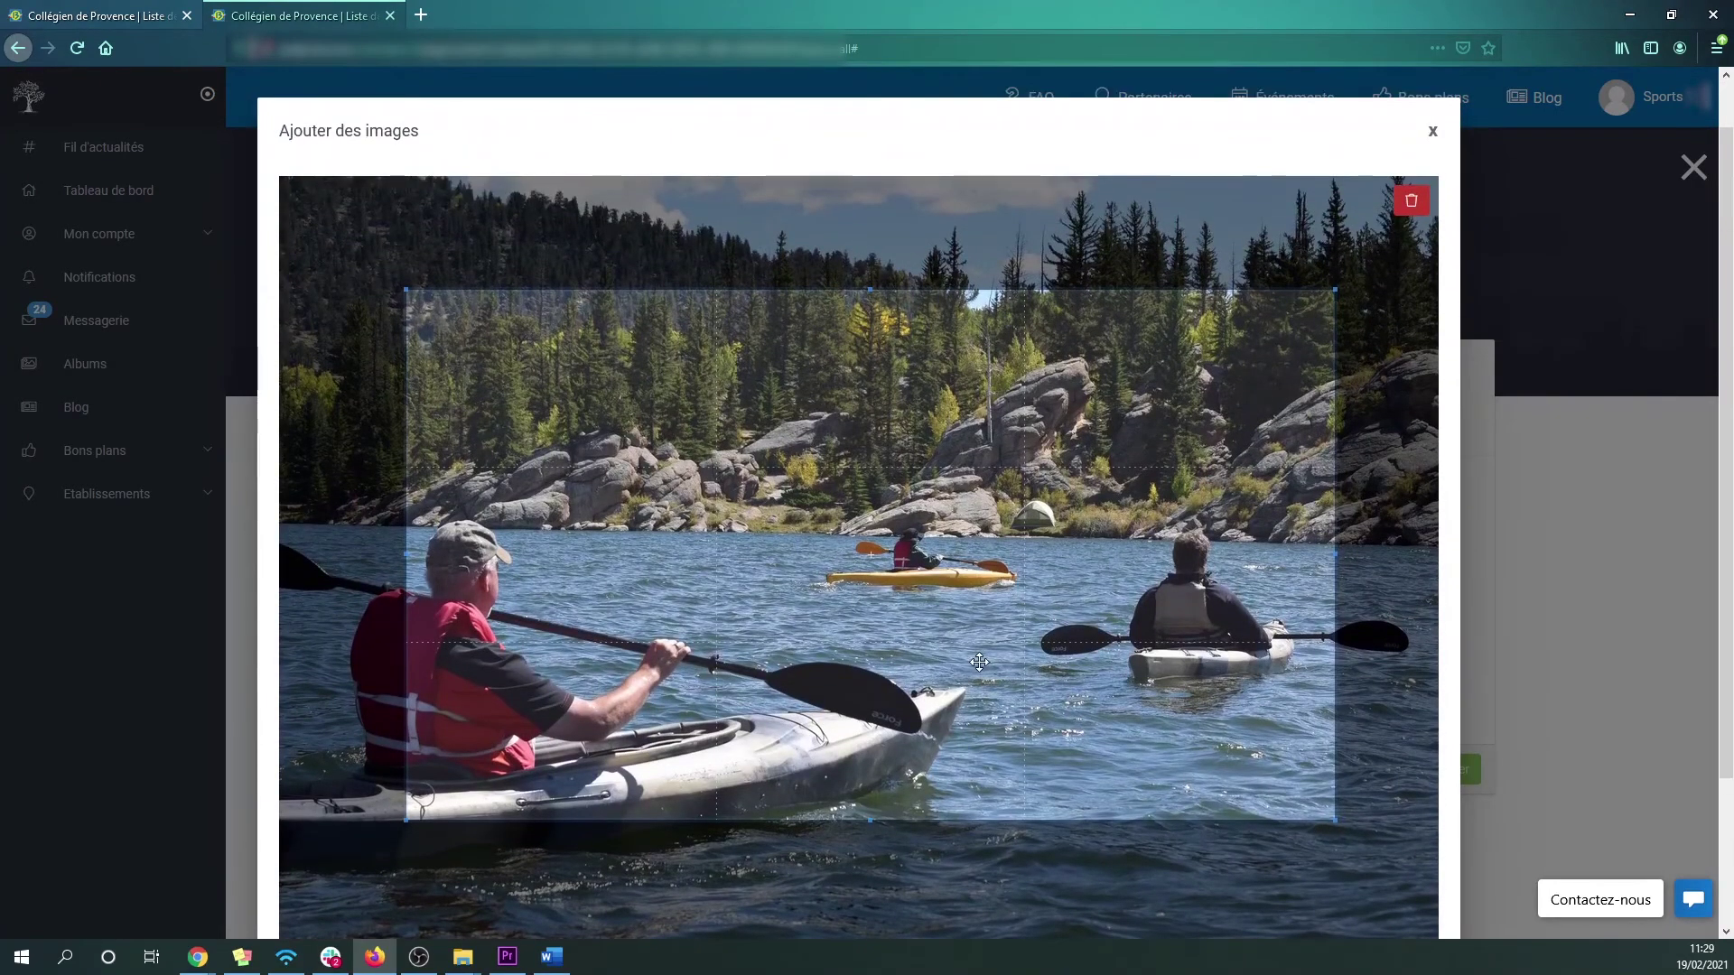
{"action": "left_click_drag", "start_coordinate": [979, 662], "coordinate": [1033, 687]}
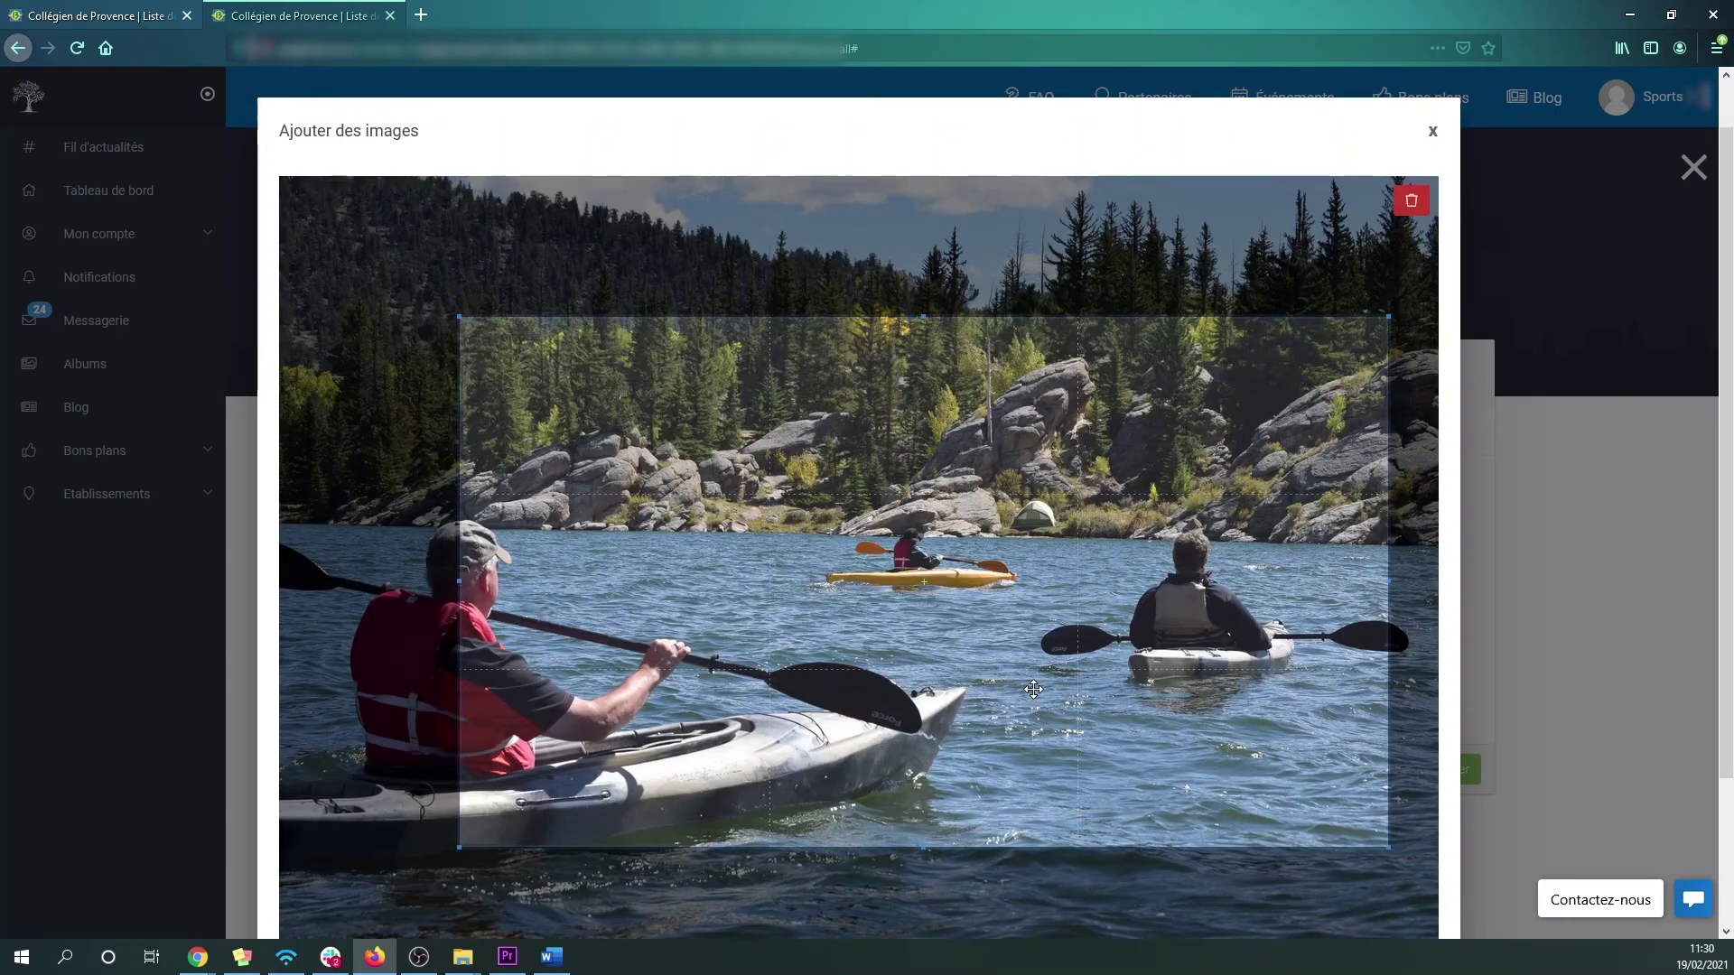
{"action": "left_click_drag", "start_coordinate": [1033, 689], "coordinate": [1108, 684]}
{"action": "scroll", "coordinate": [1611, 626], "scroll_direction": "down", "scroll_amount": 2}
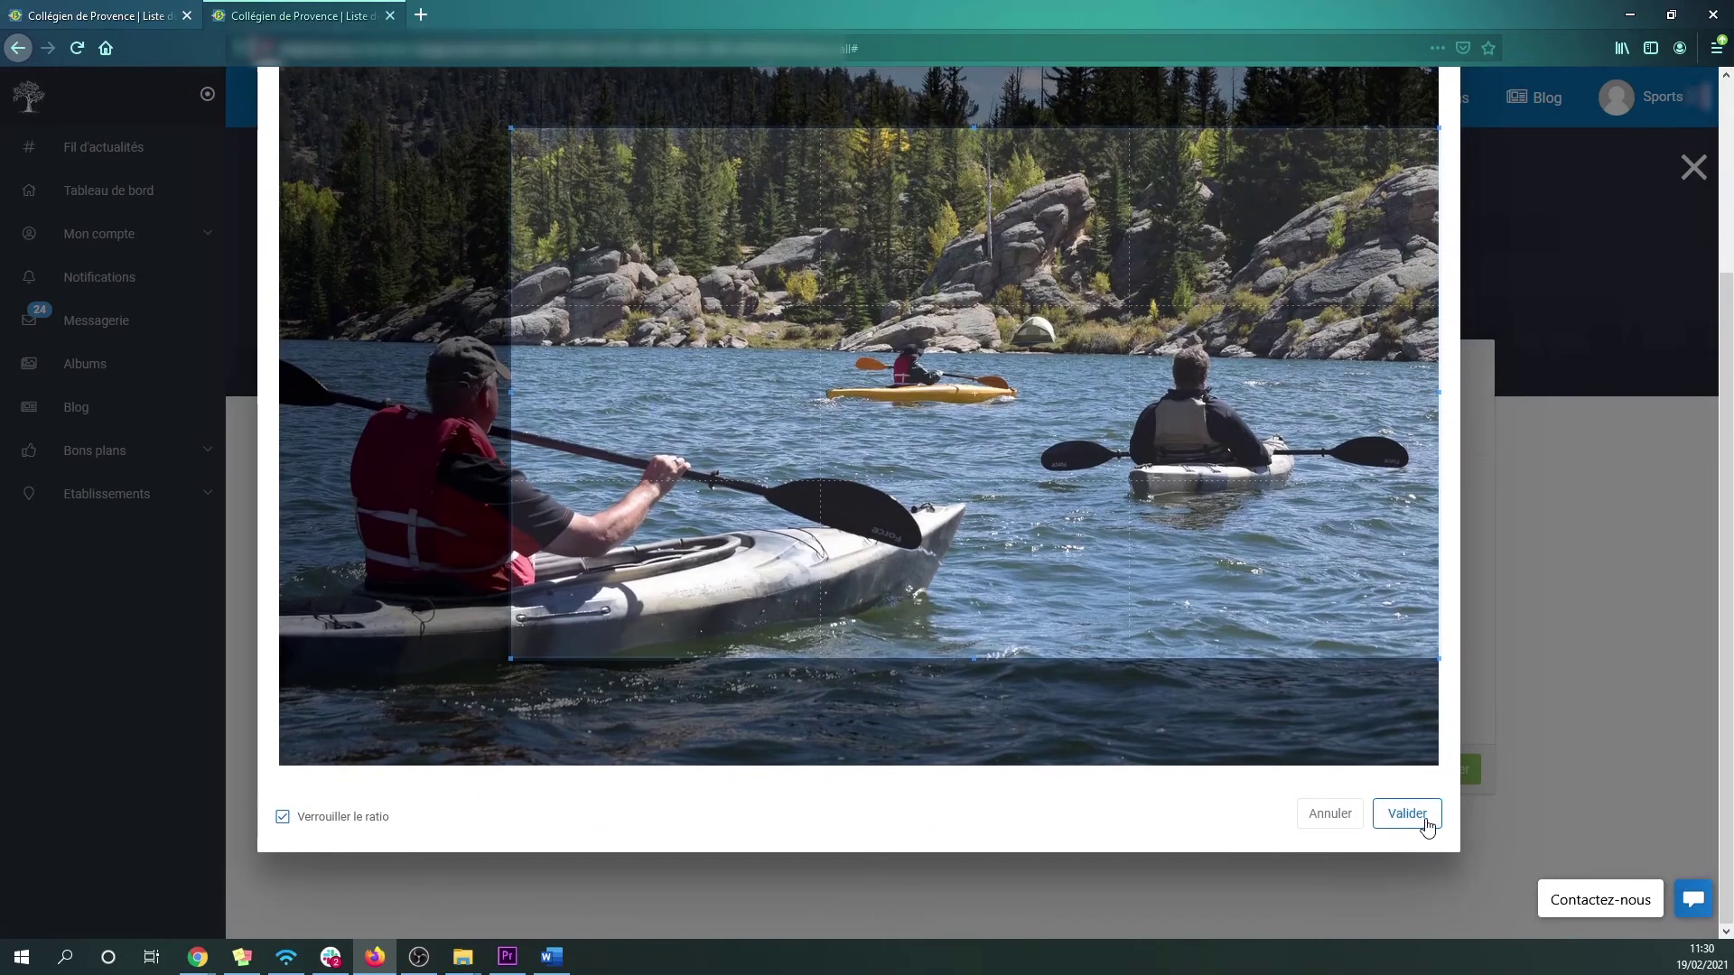
{"action": "left_click", "coordinate": [1427, 822]}
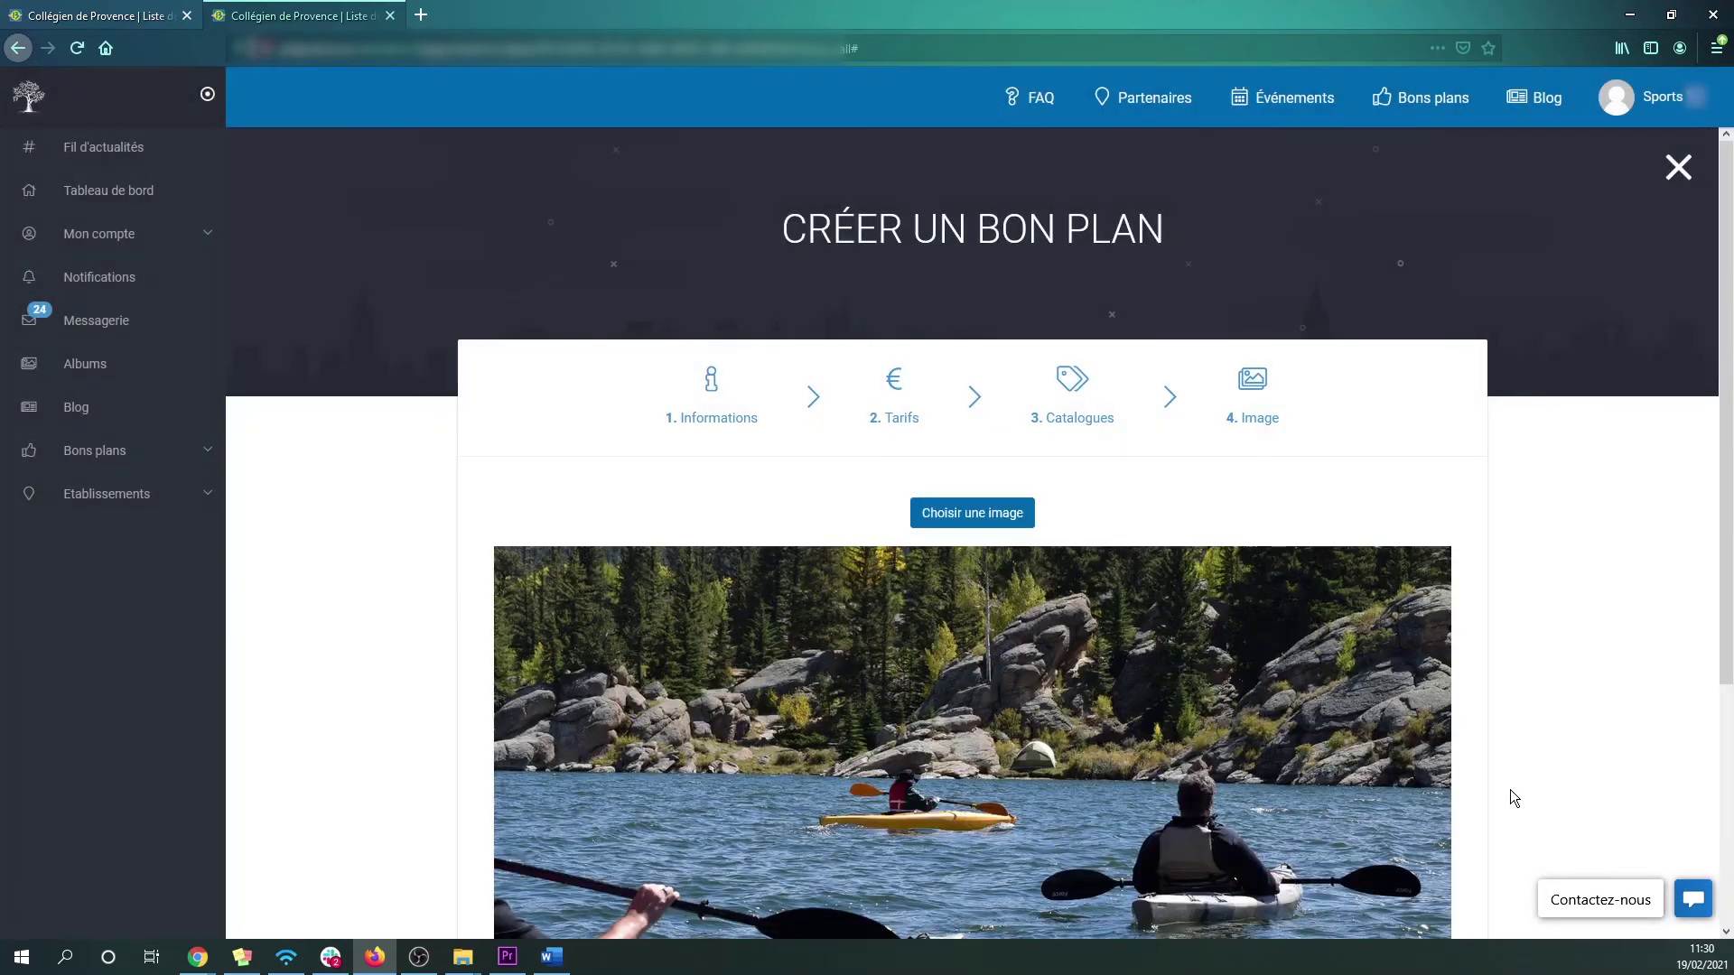
Check the cropped kayak image and finish creating the bon plan
{"action": "scroll", "coordinate": [1556, 696], "scroll_direction": "down", "scroll_amount": 4}
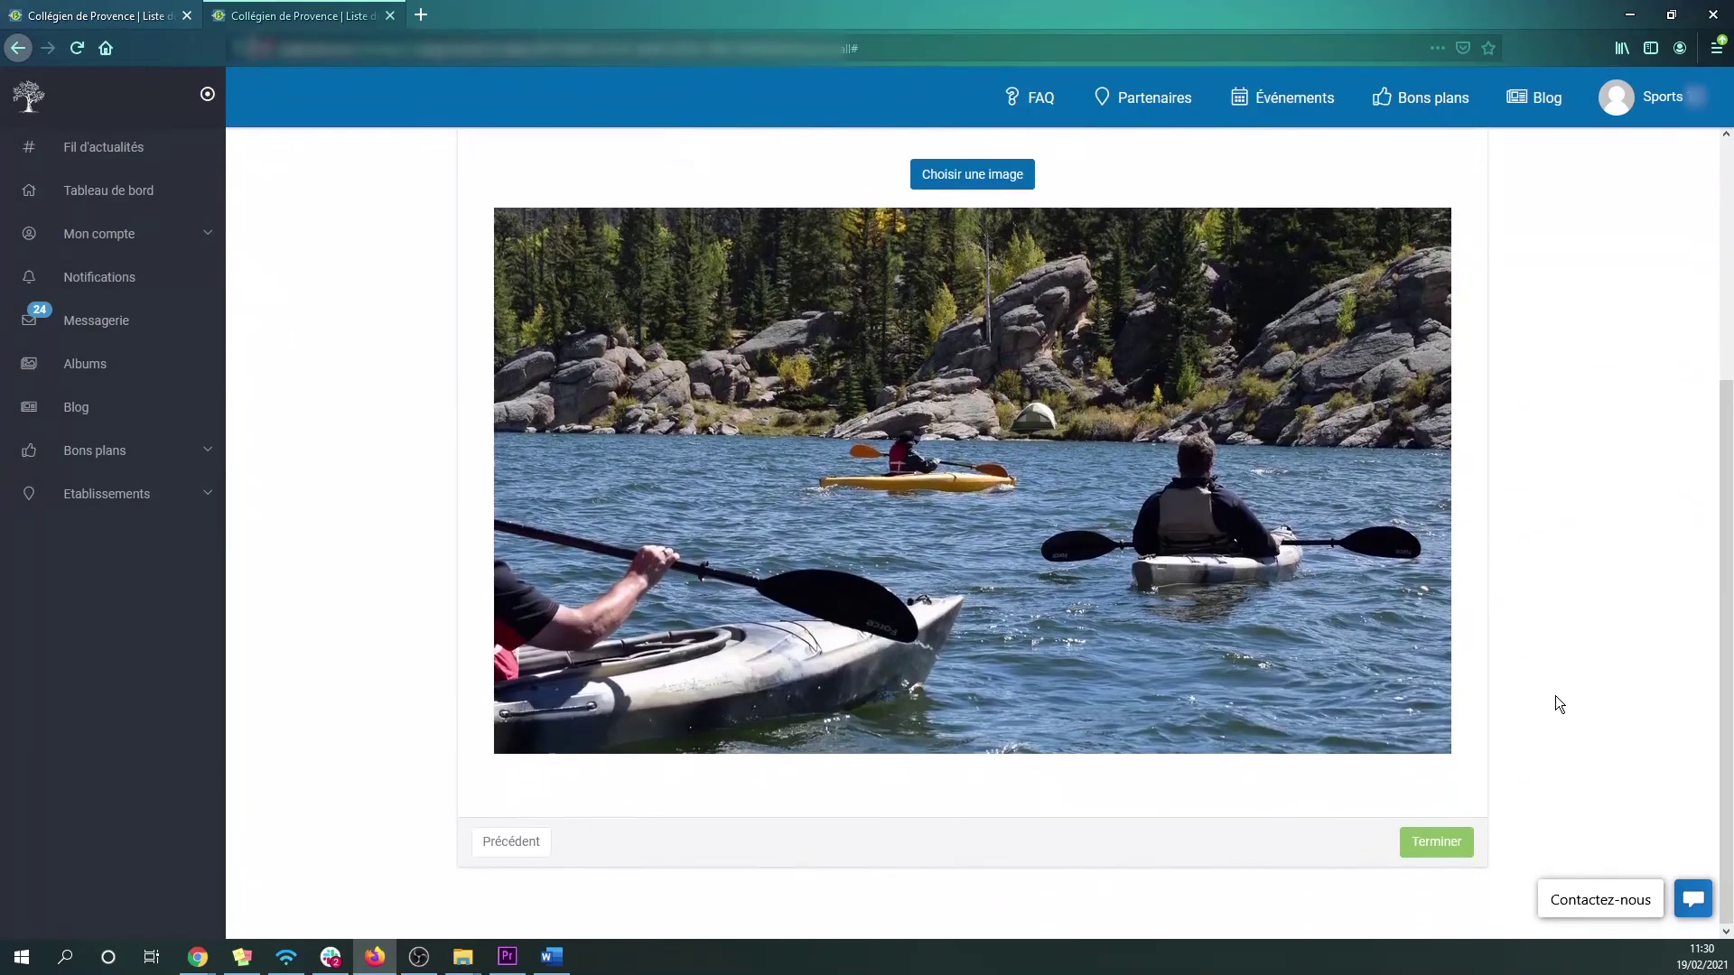
{"action": "scroll", "coordinate": [1555, 695], "scroll_direction": "up", "scroll_amount": 2}
{"action": "scroll", "coordinate": [1555, 695], "scroll_direction": "down", "scroll_amount": 2}
{"action": "left_click", "coordinate": [1449, 849]}
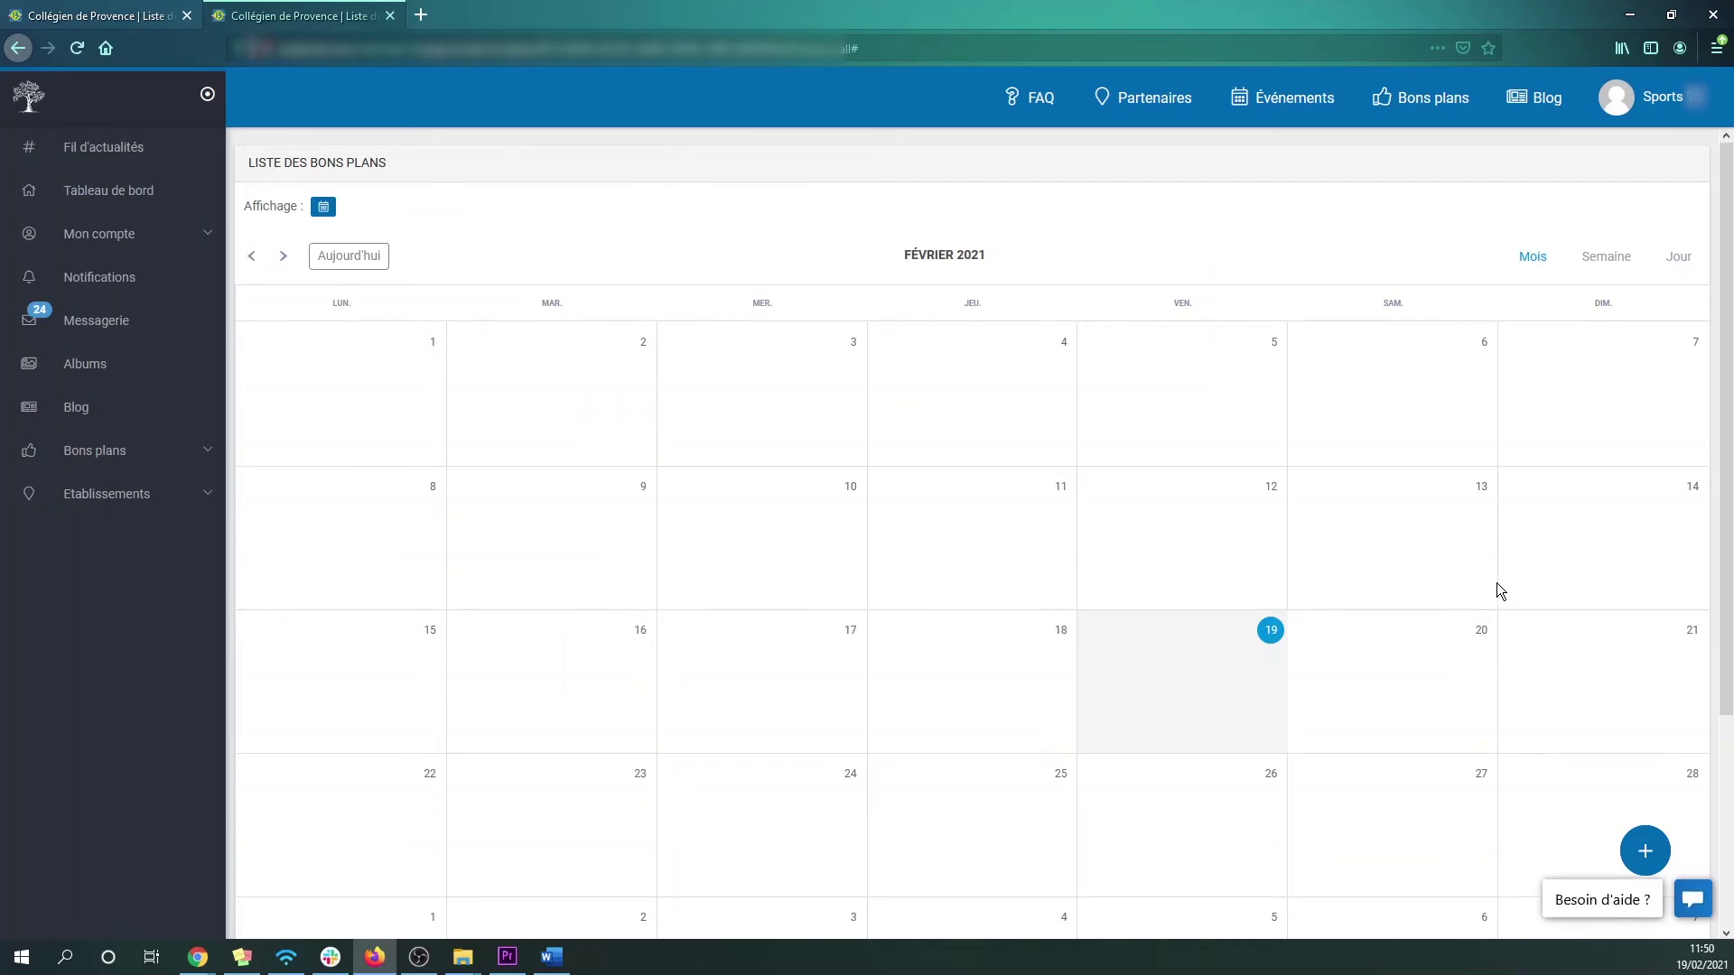
Open the preview of the 27 March 2021 kayak bon plan from the calendar and read through its page
{"action": "left_click", "coordinate": [282, 262]}
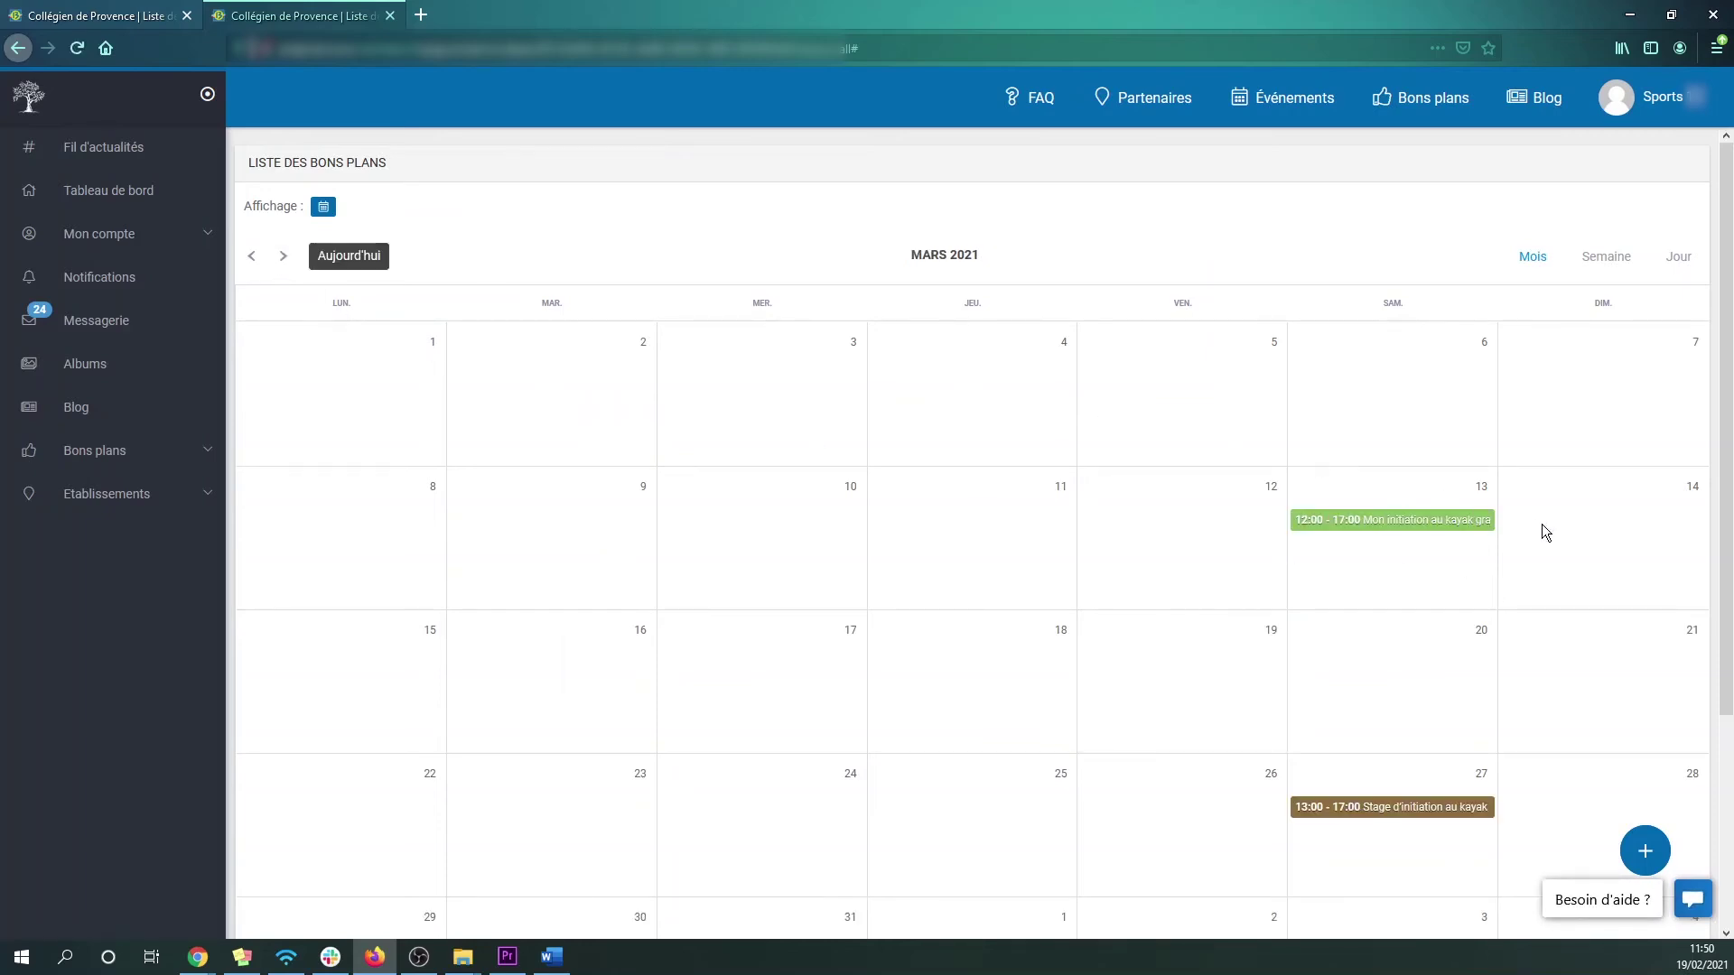
{"action": "scroll", "coordinate": [1544, 527], "scroll_direction": "down", "scroll_amount": 2}
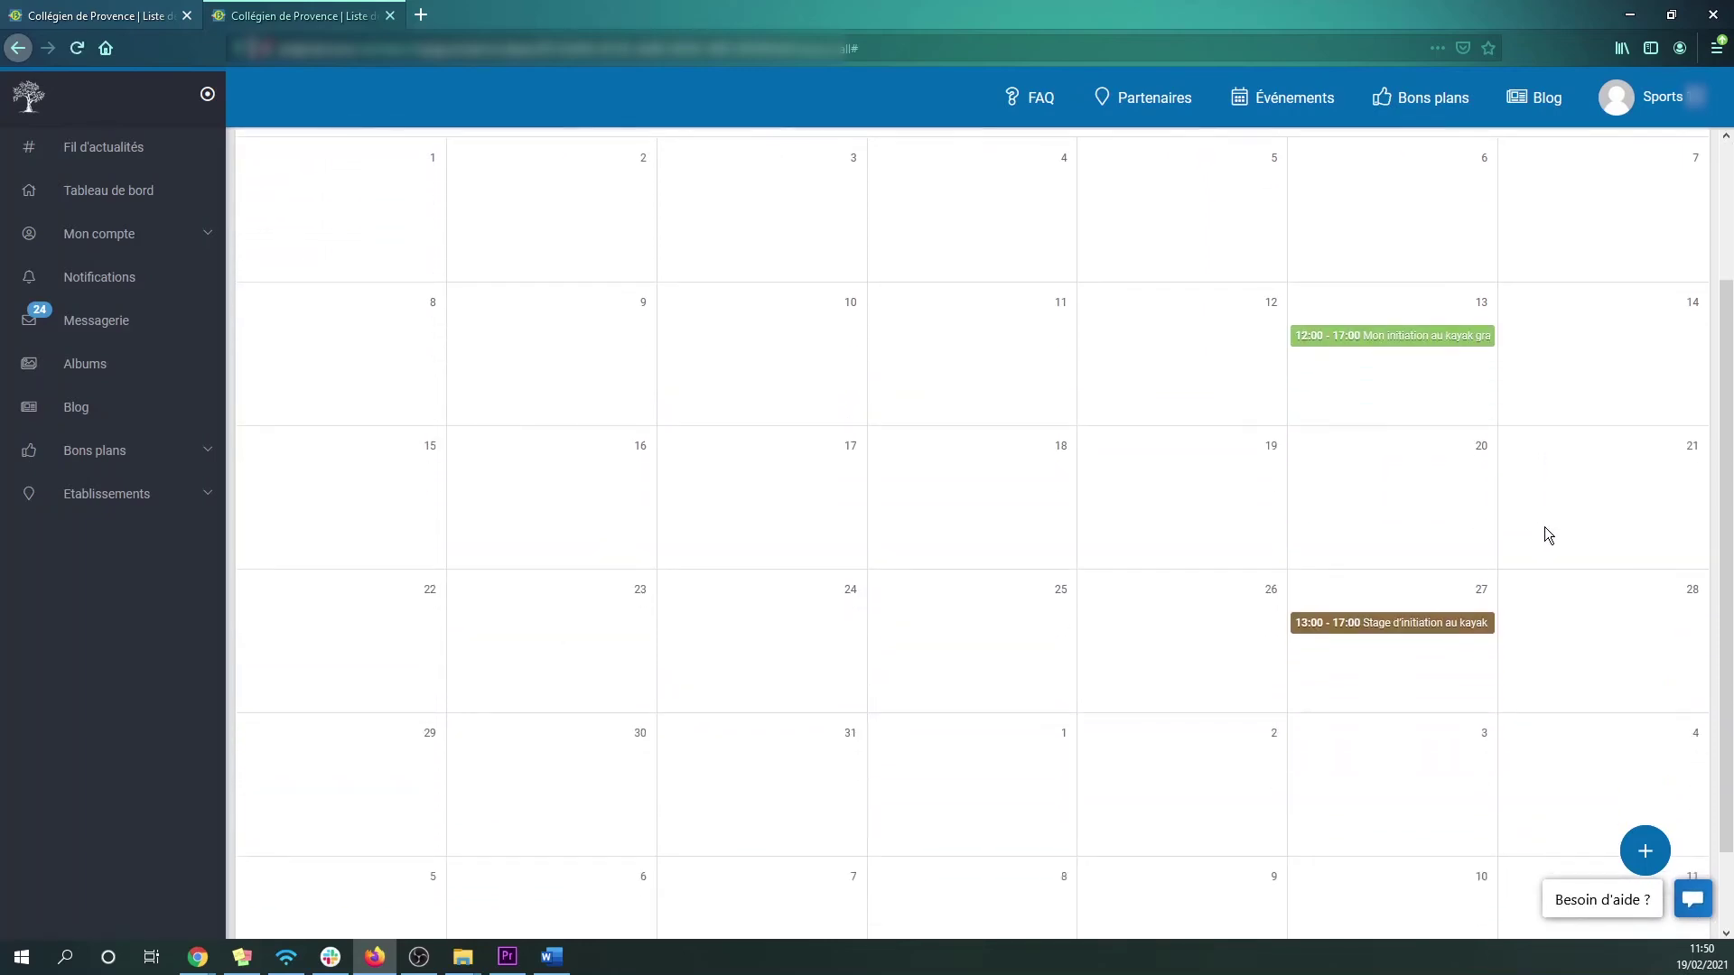
{"action": "left_click", "coordinate": [1413, 628]}
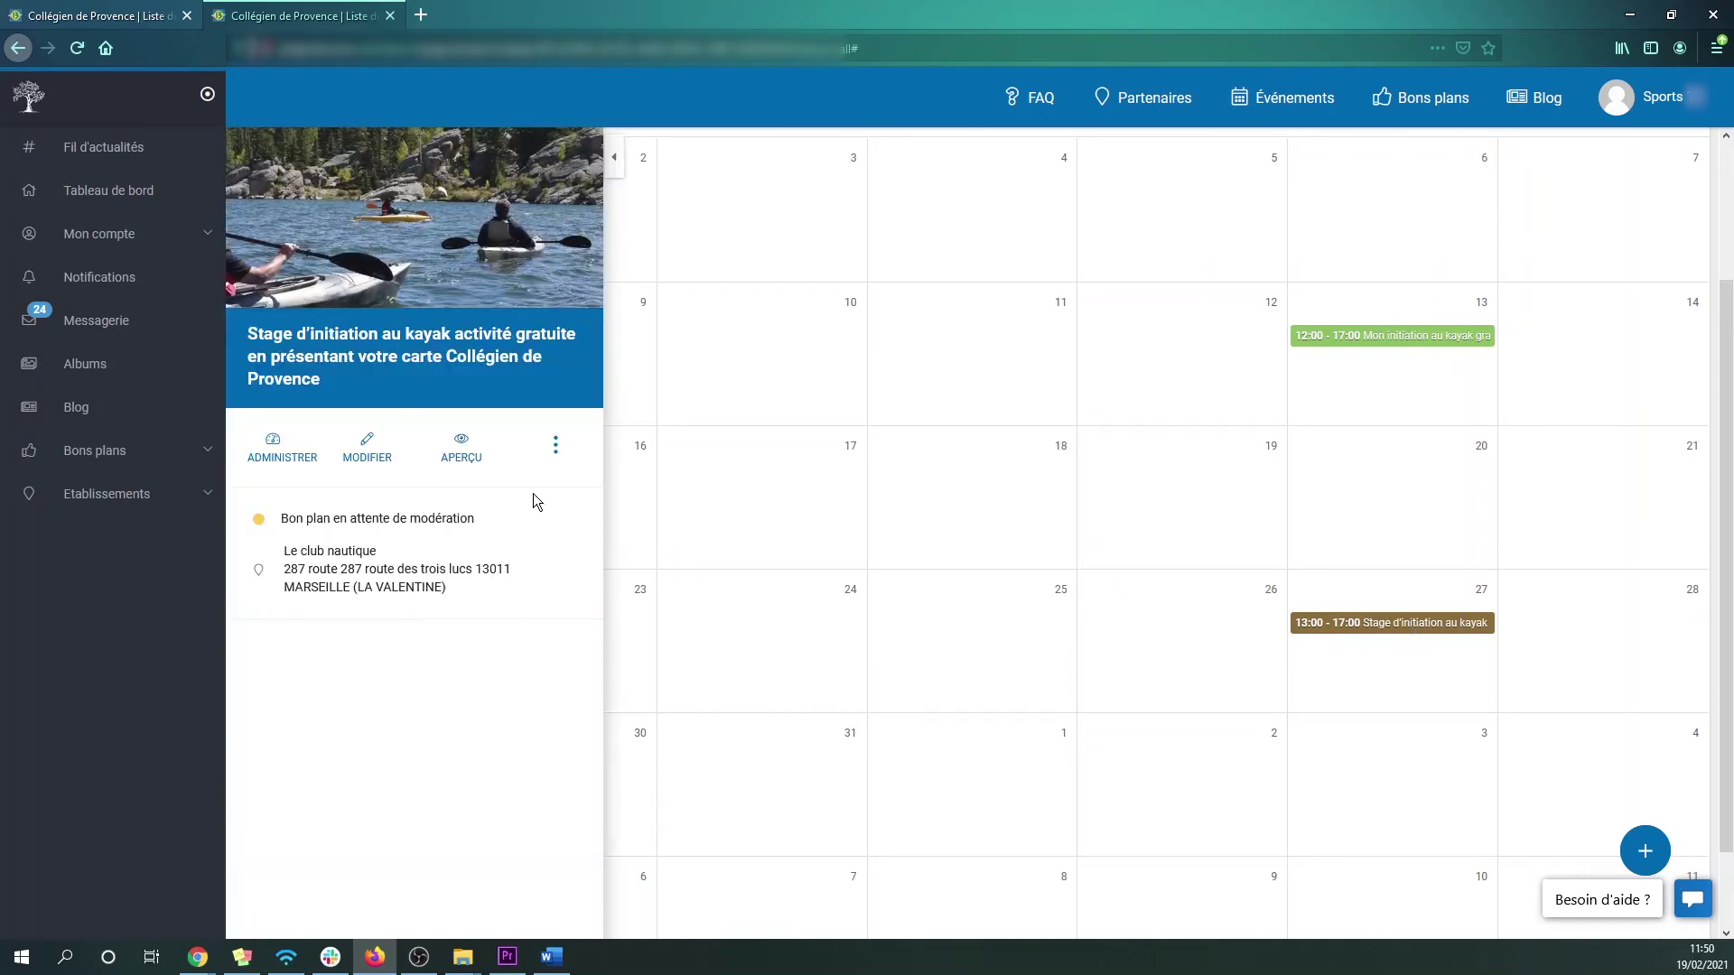
{"action": "left_click", "coordinate": [460, 461]}
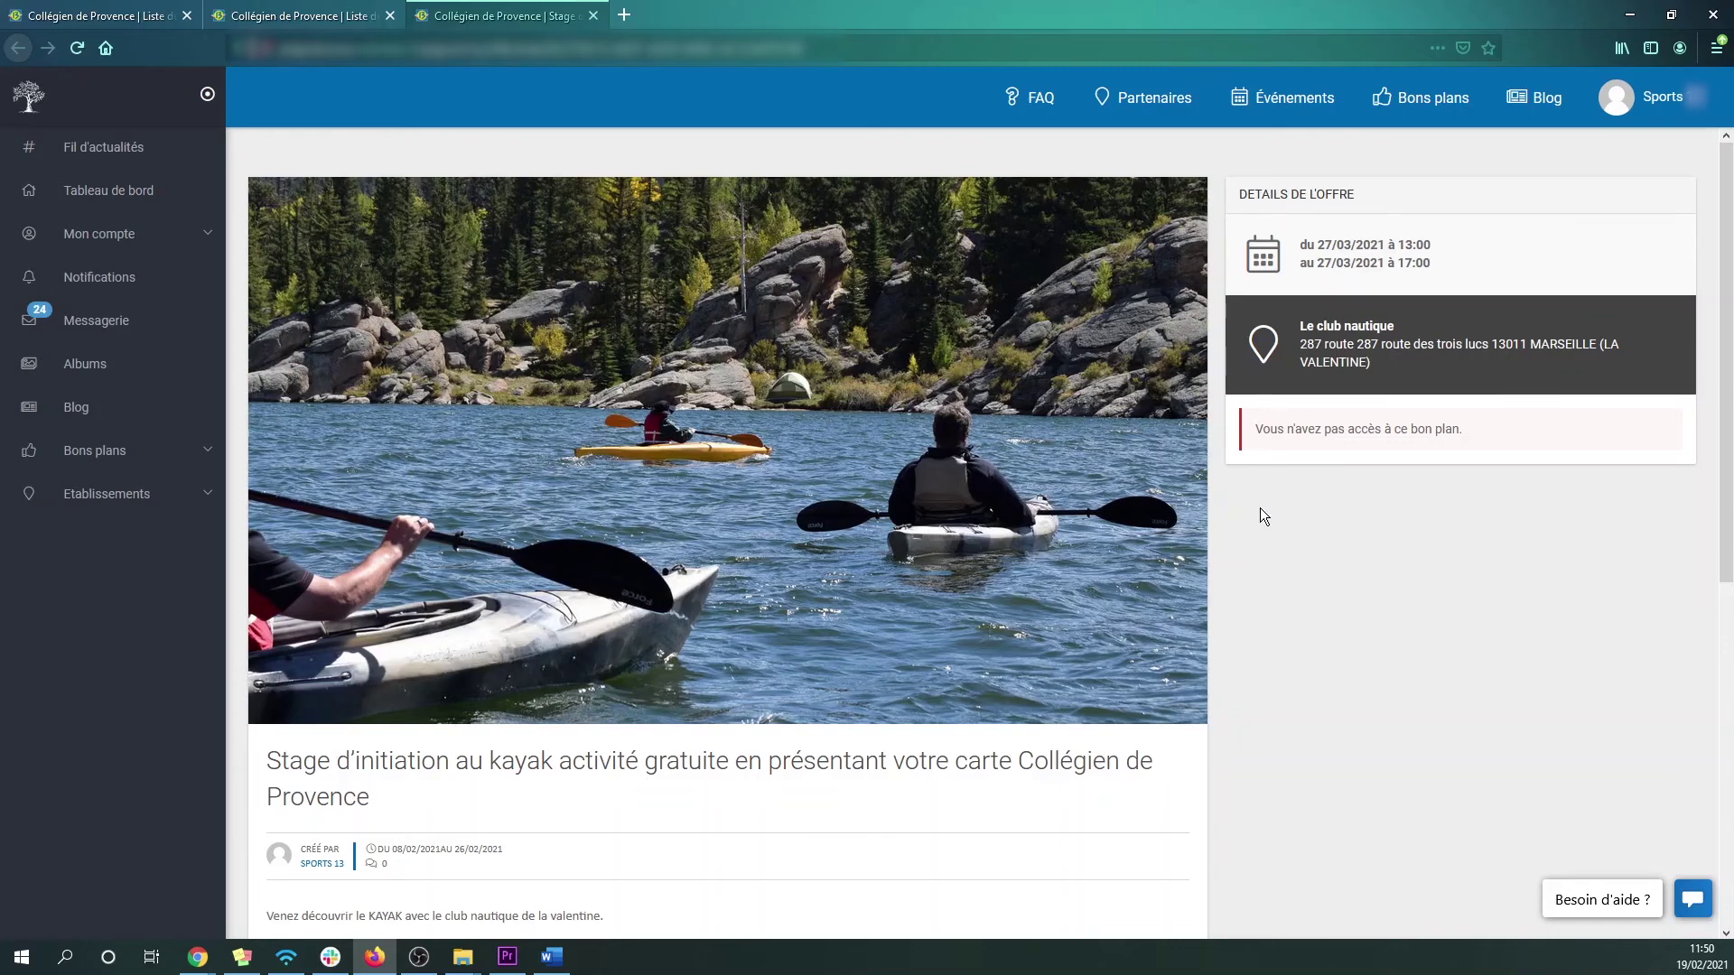
{"action": "scroll", "coordinate": [1260, 507], "scroll_direction": "down", "scroll_amount": 5}
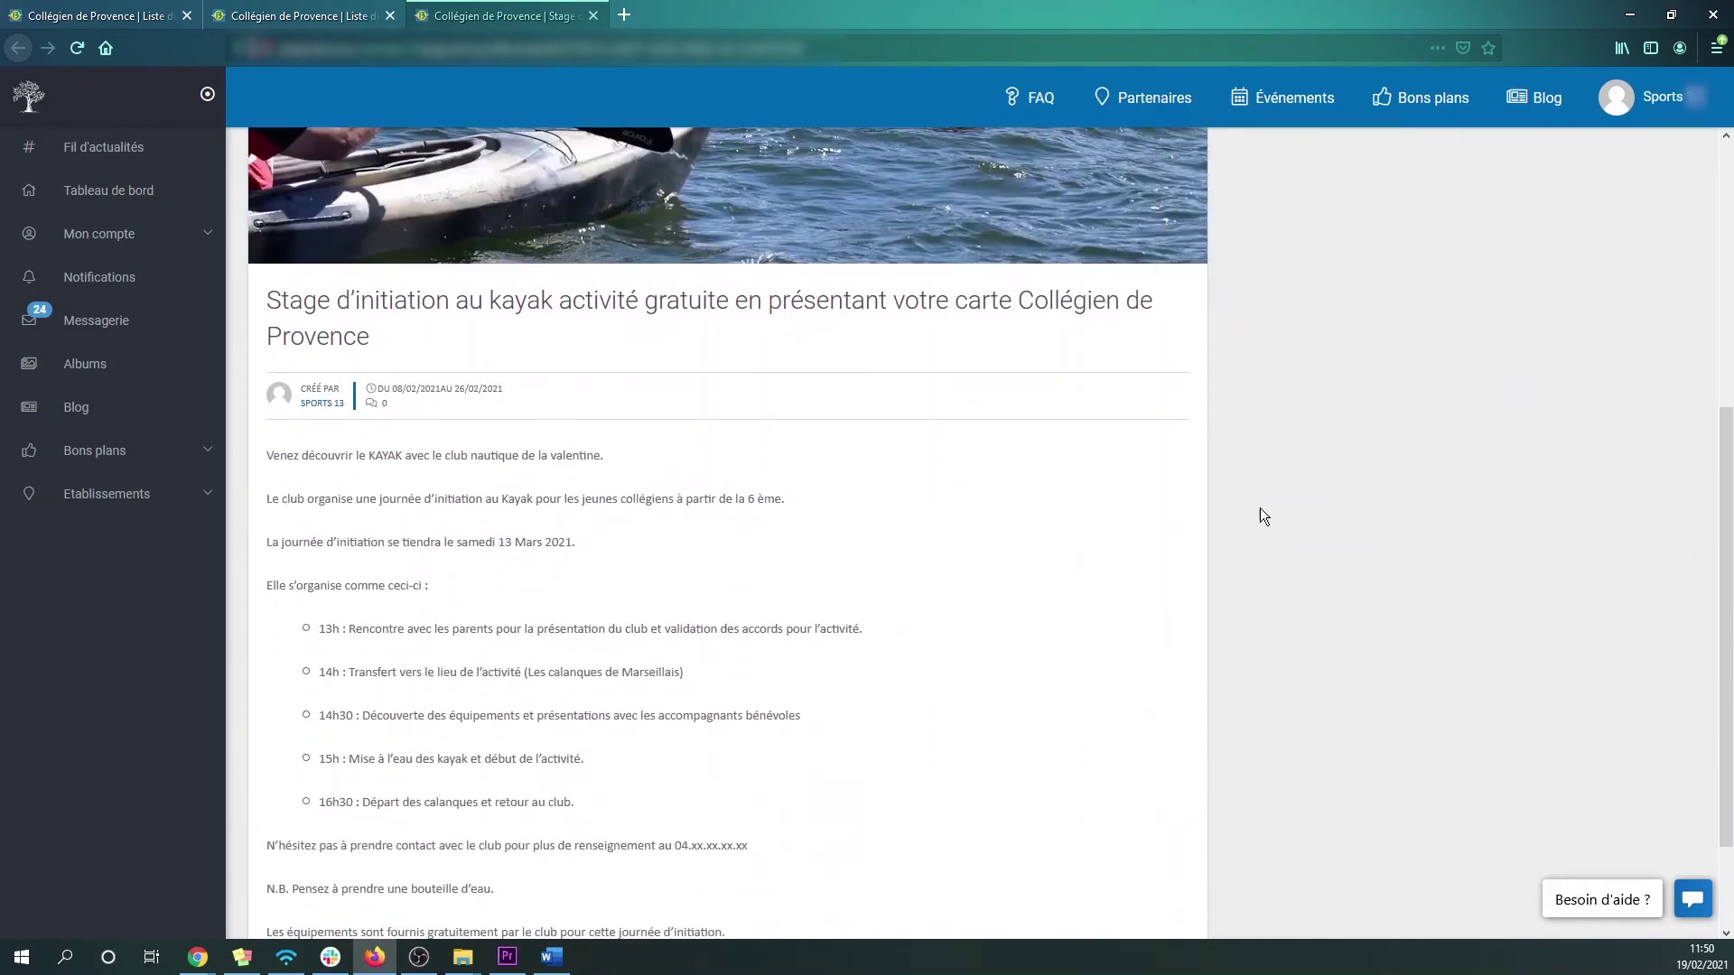
{"action": "scroll", "coordinate": [1260, 508], "scroll_direction": "down", "scroll_amount": 1}
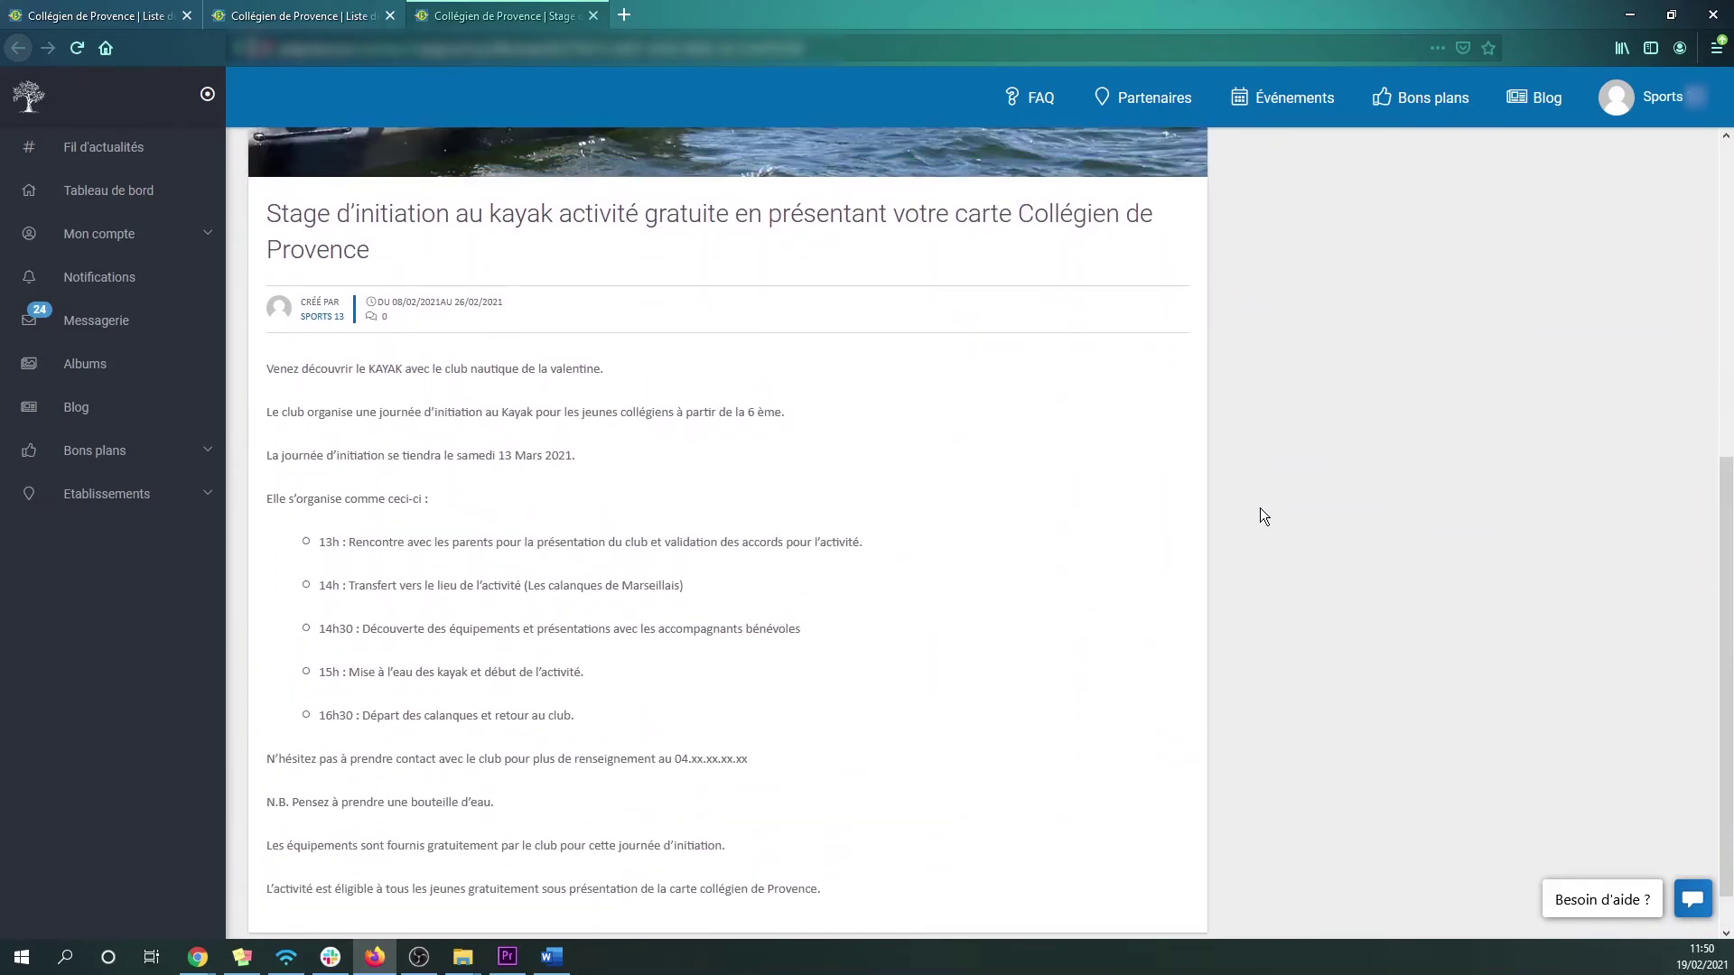
{"action": "scroll", "coordinate": [1260, 508], "scroll_direction": "up", "scroll_amount": 6}
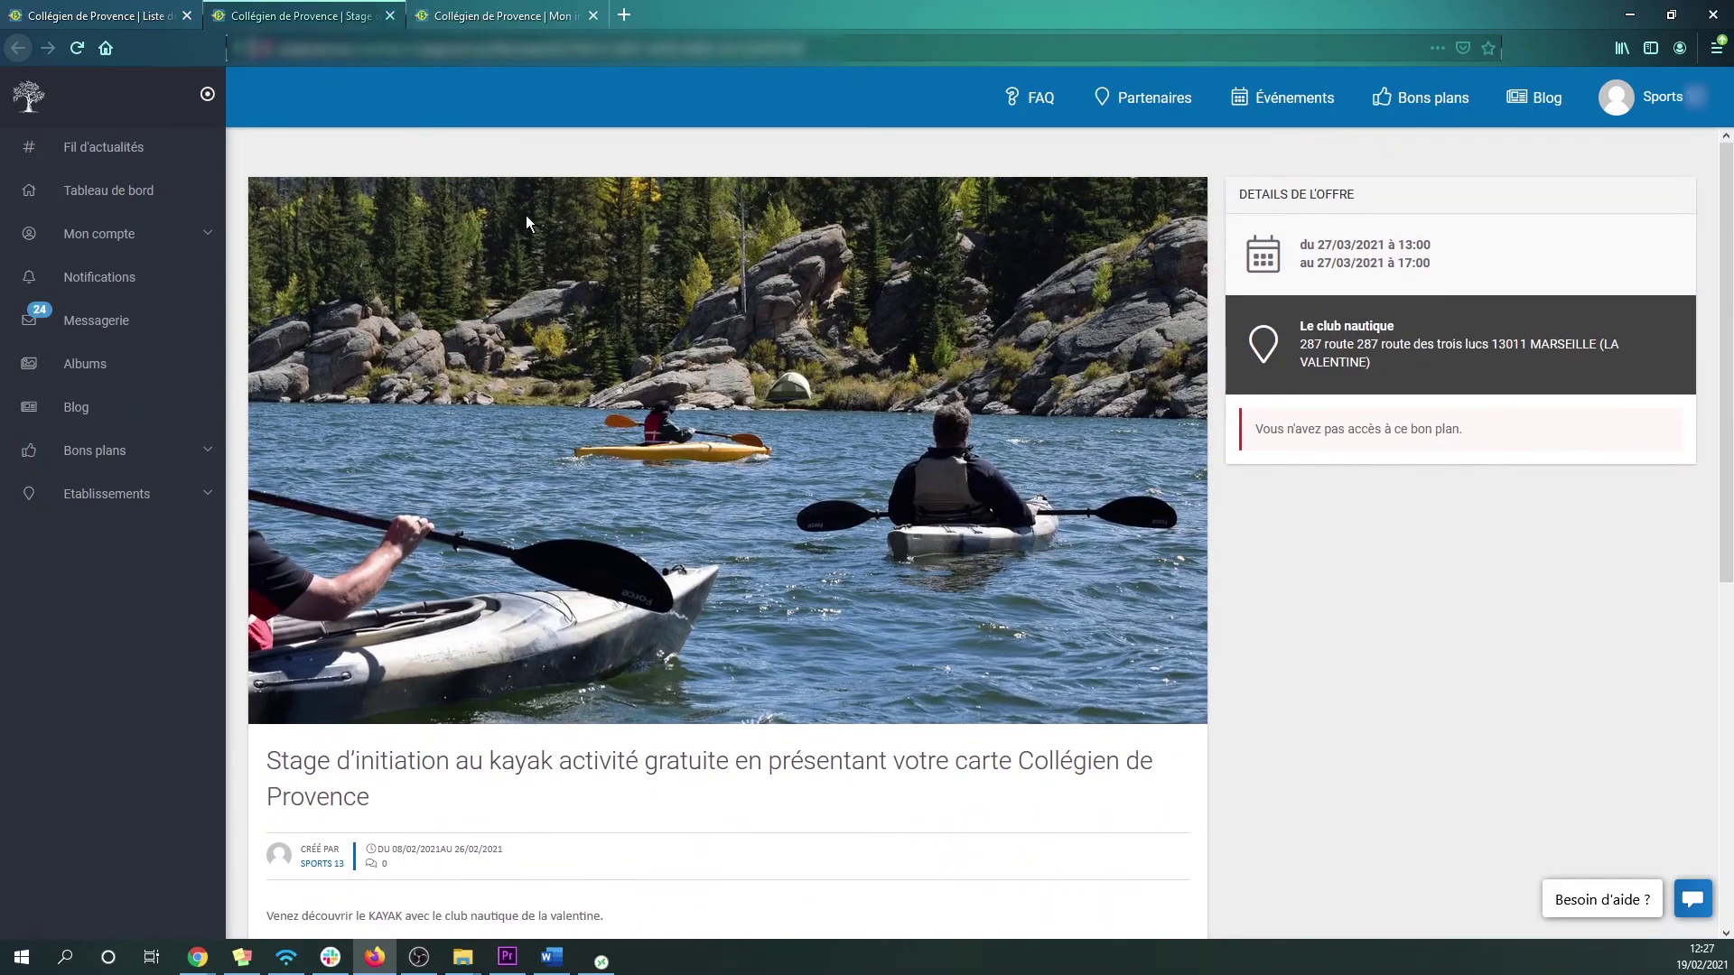
Switch to the open page of the 13 March kayak bon plan and read through its description
{"action": "left_click", "coordinate": [506, 15]}
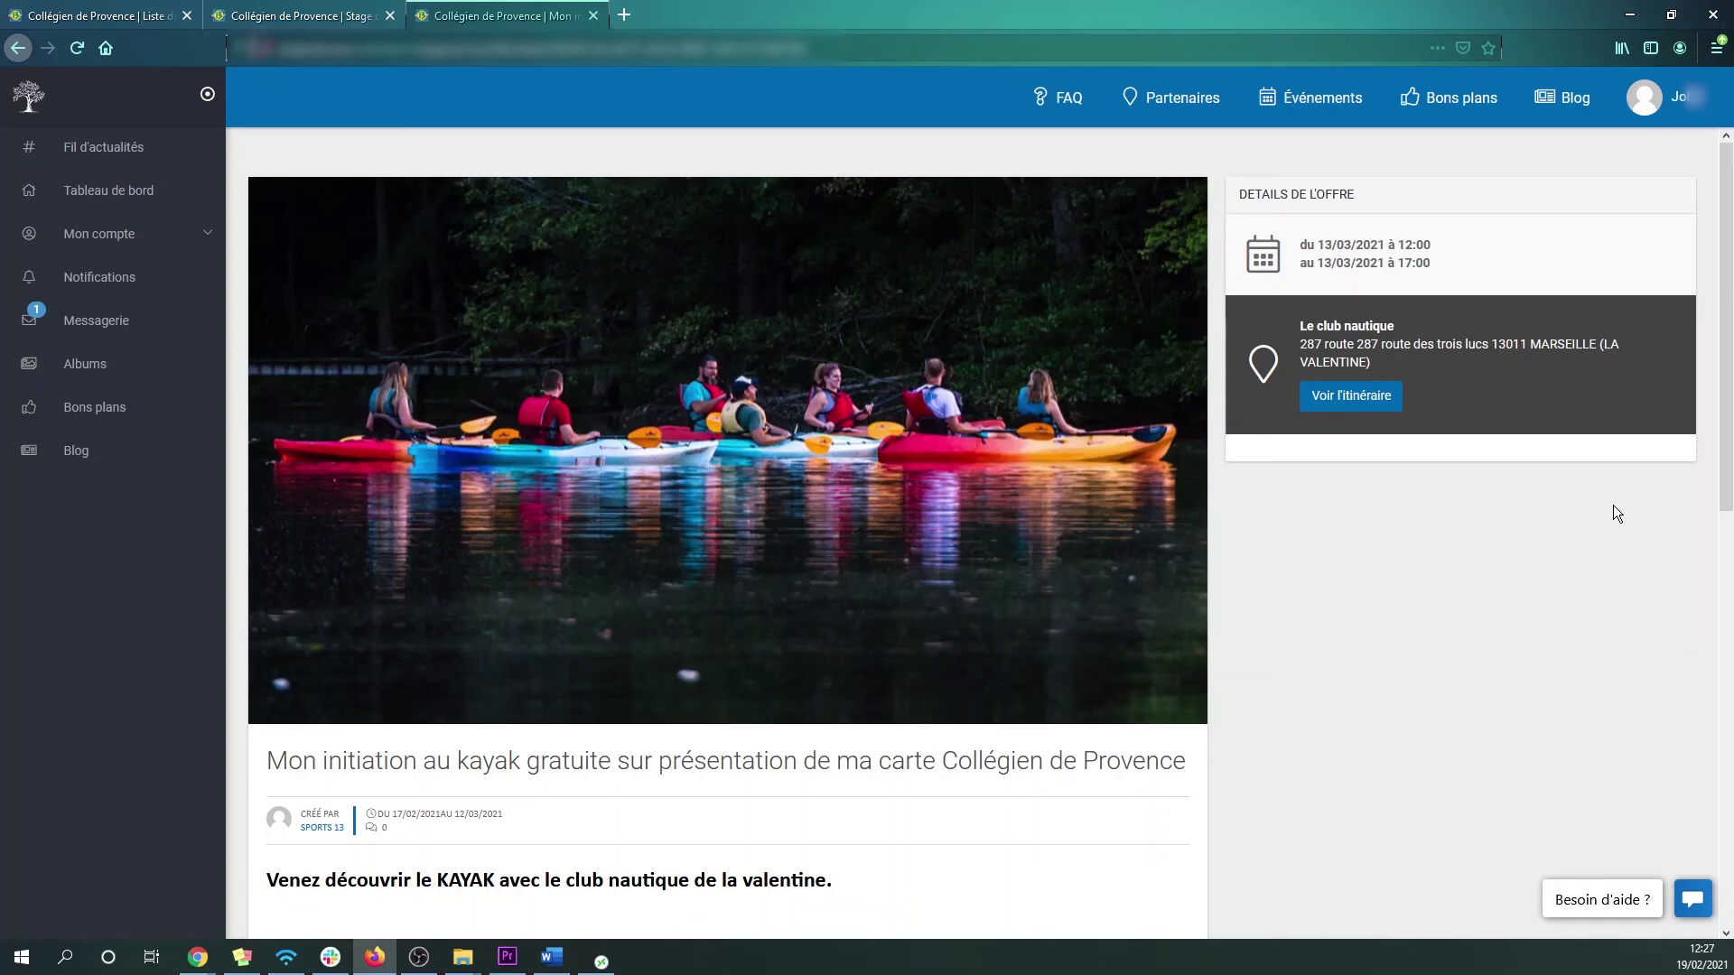
{"action": "scroll", "coordinate": [1617, 513], "scroll_direction": "down", "scroll_amount": 5}
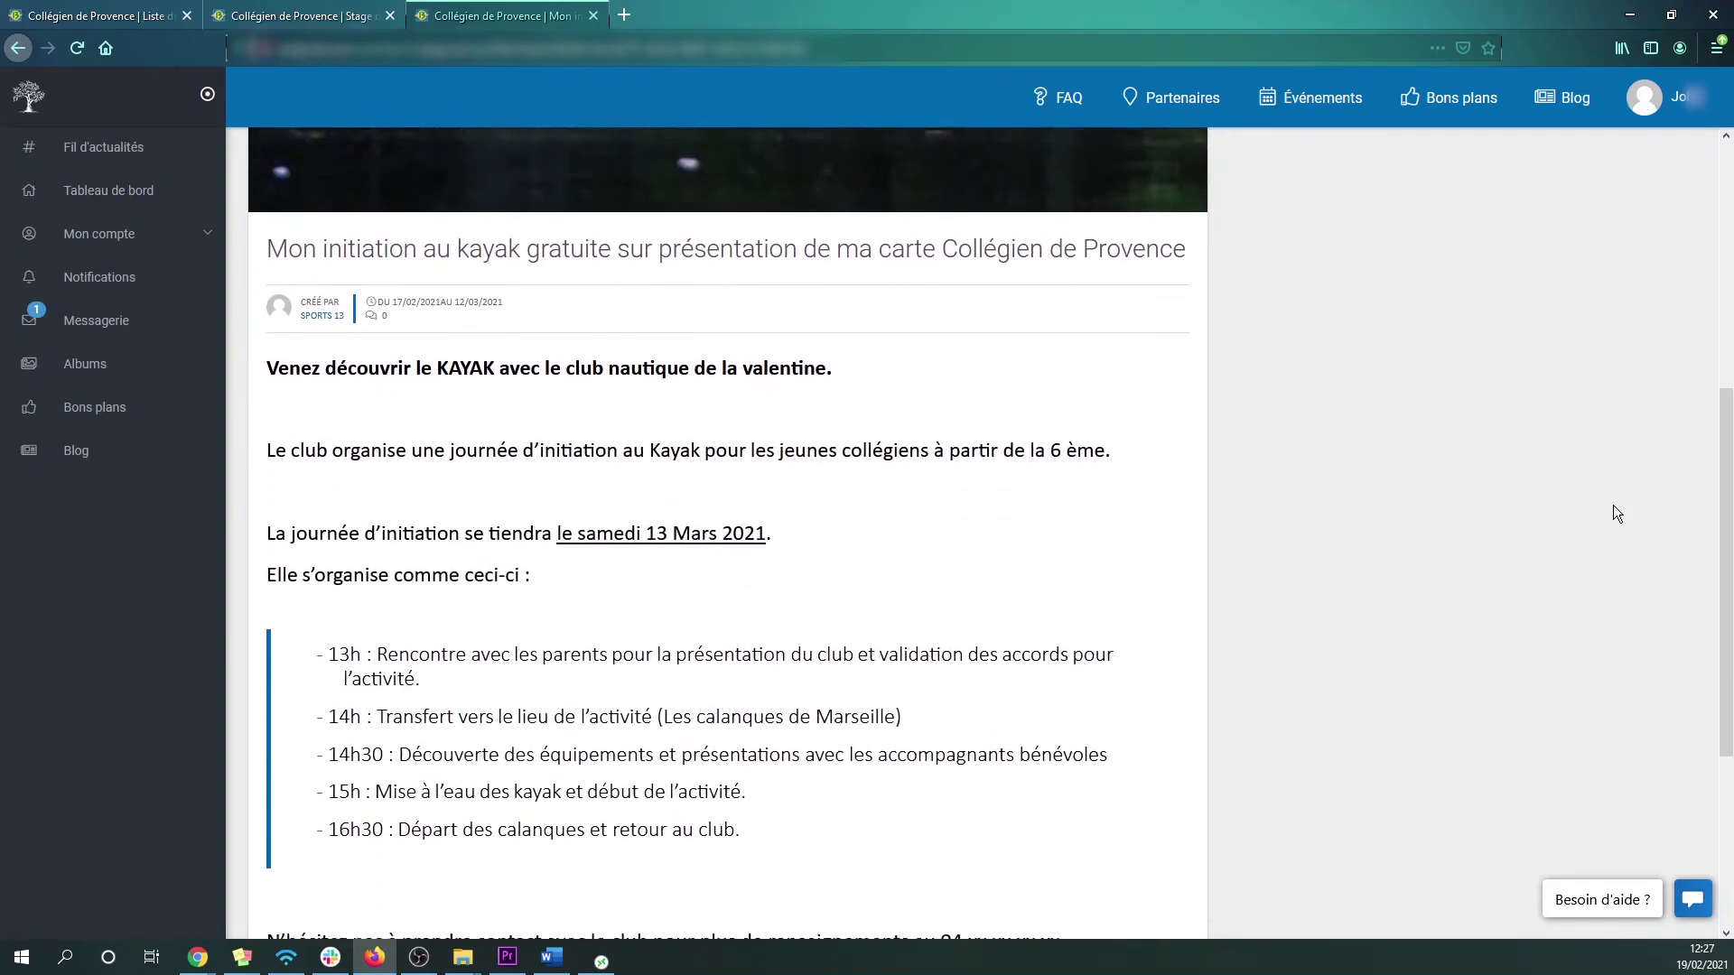
{"action": "scroll", "coordinate": [1616, 513], "scroll_direction": "down", "scroll_amount": 4}
{"action": "scroll", "coordinate": [1617, 513], "scroll_direction": "up", "scroll_amount": 6}
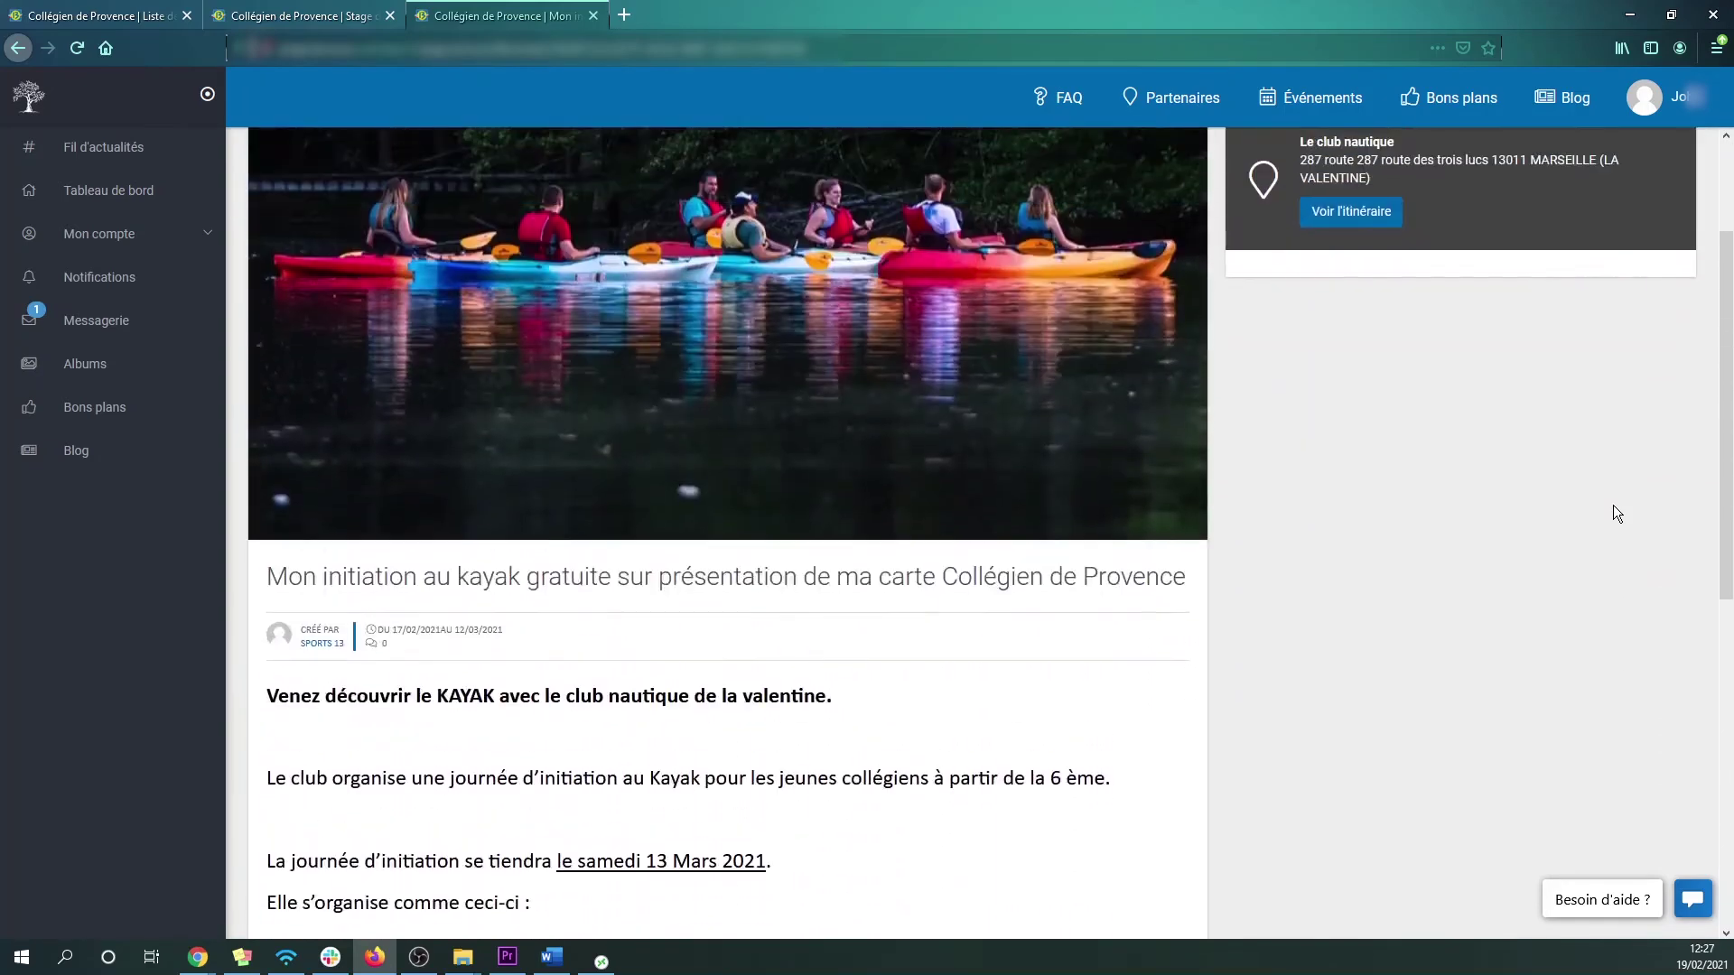
{"action": "scroll", "coordinate": [1613, 506], "scroll_direction": "up", "scroll_amount": 2}
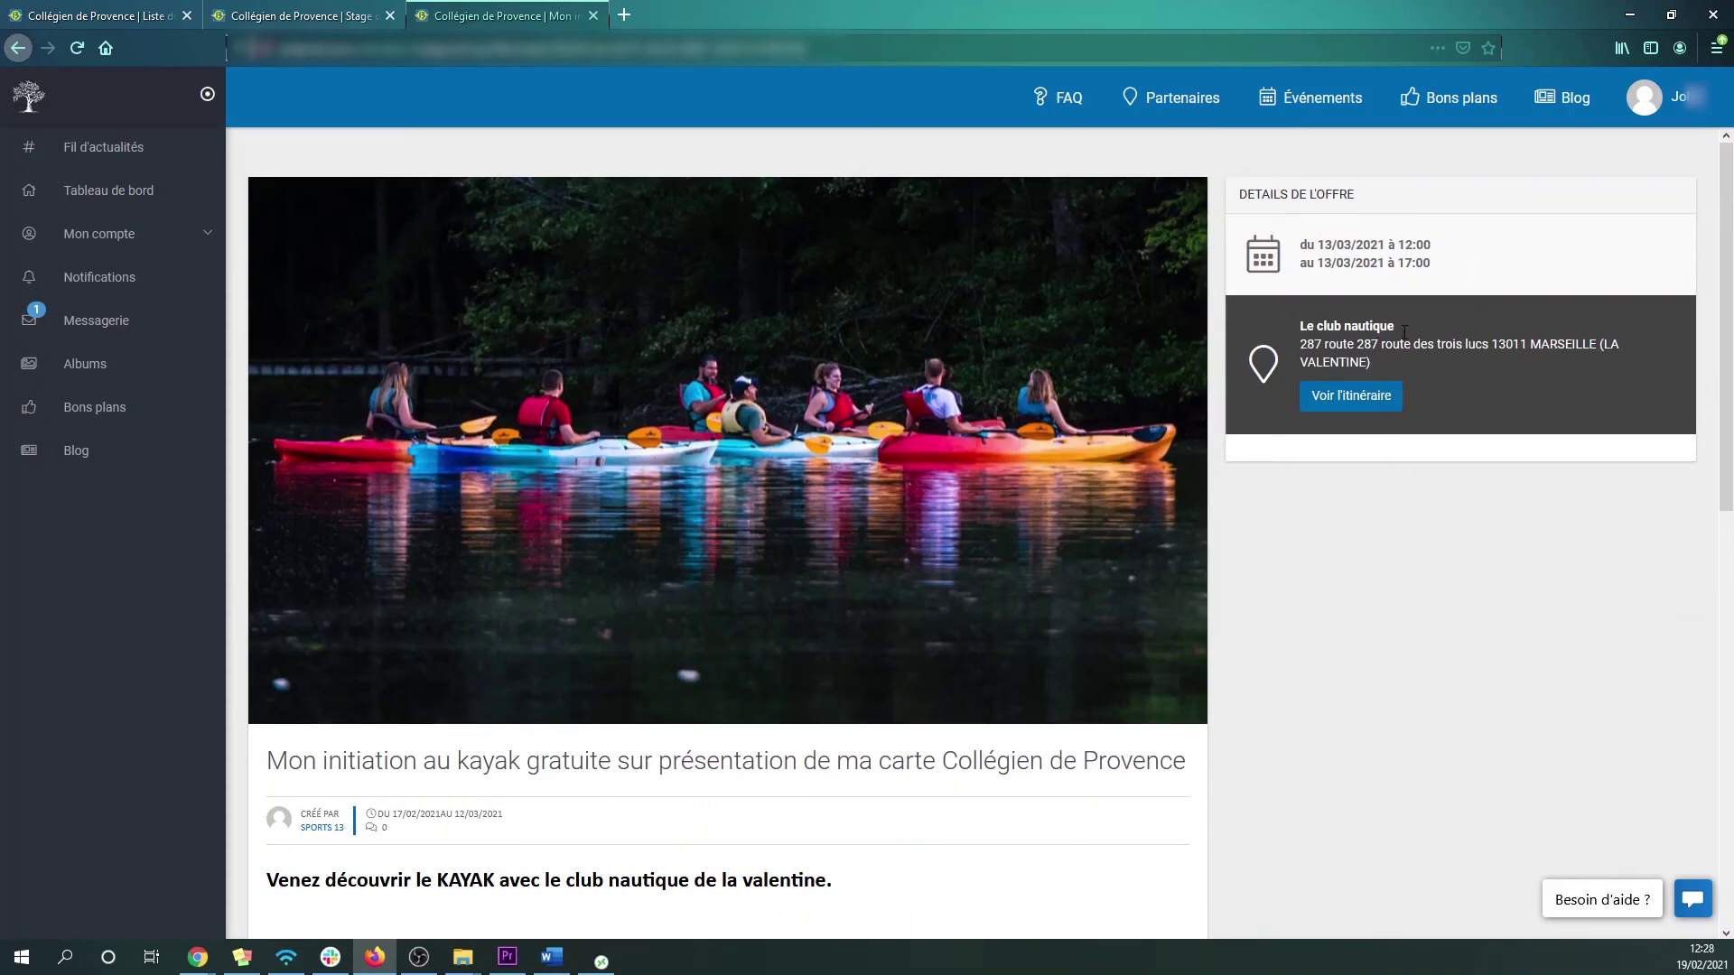
Display the itinerary to Le club nautique and examine its map and public transport directions
{"action": "left_click", "coordinate": [1373, 412]}
{"action": "scroll", "coordinate": [1705, 398], "scroll_direction": "down", "scroll_amount": 2}
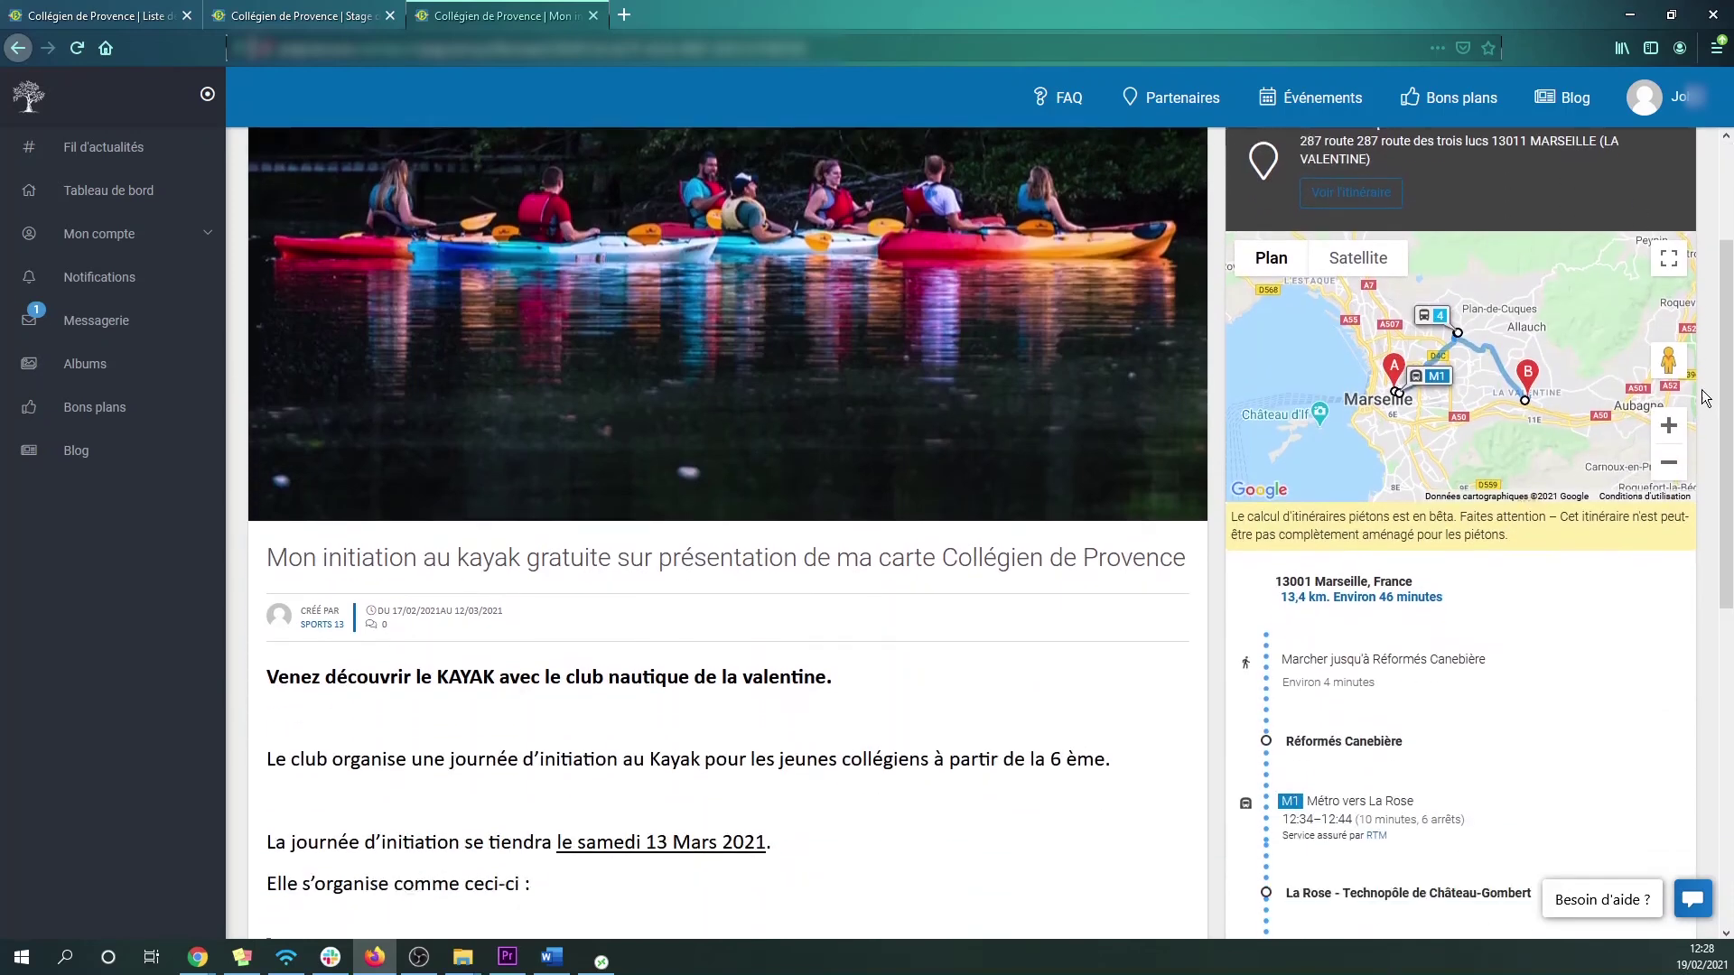
{"action": "scroll", "coordinate": [1706, 398], "scroll_direction": "down", "scroll_amount": 3}
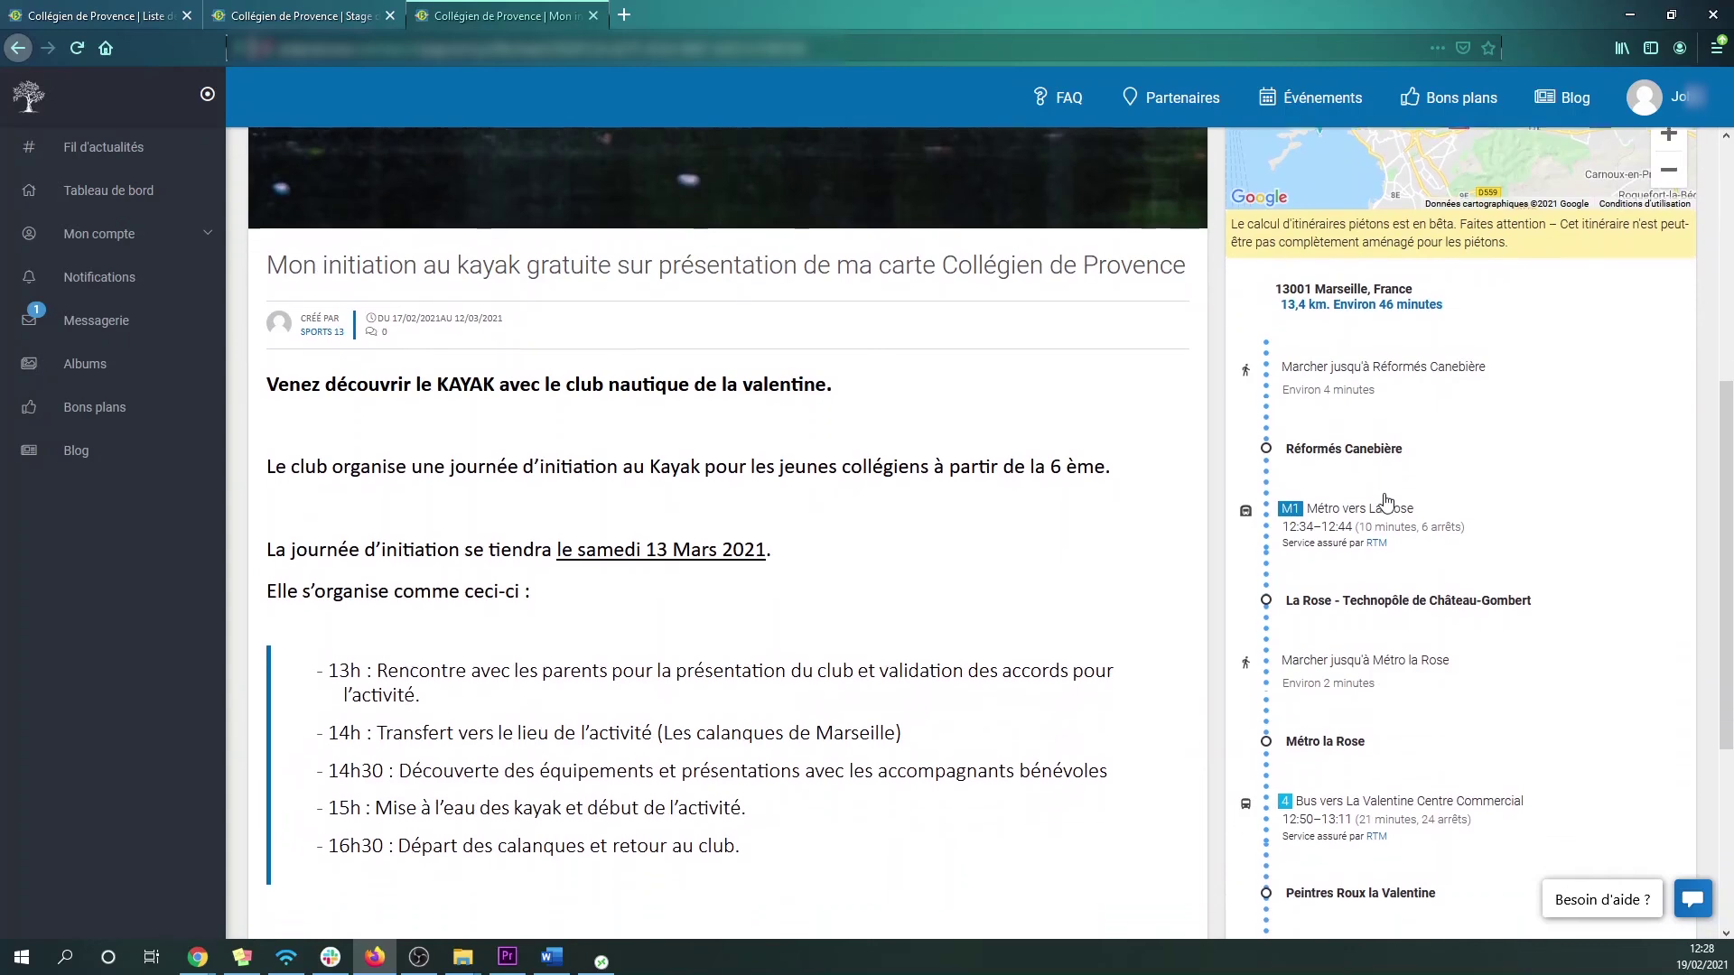
{"action": "scroll", "coordinate": [1389, 501], "scroll_direction": "down", "scroll_amount": 3}
{"action": "scroll", "coordinate": [1395, 502], "scroll_direction": "up", "scroll_amount": 4}
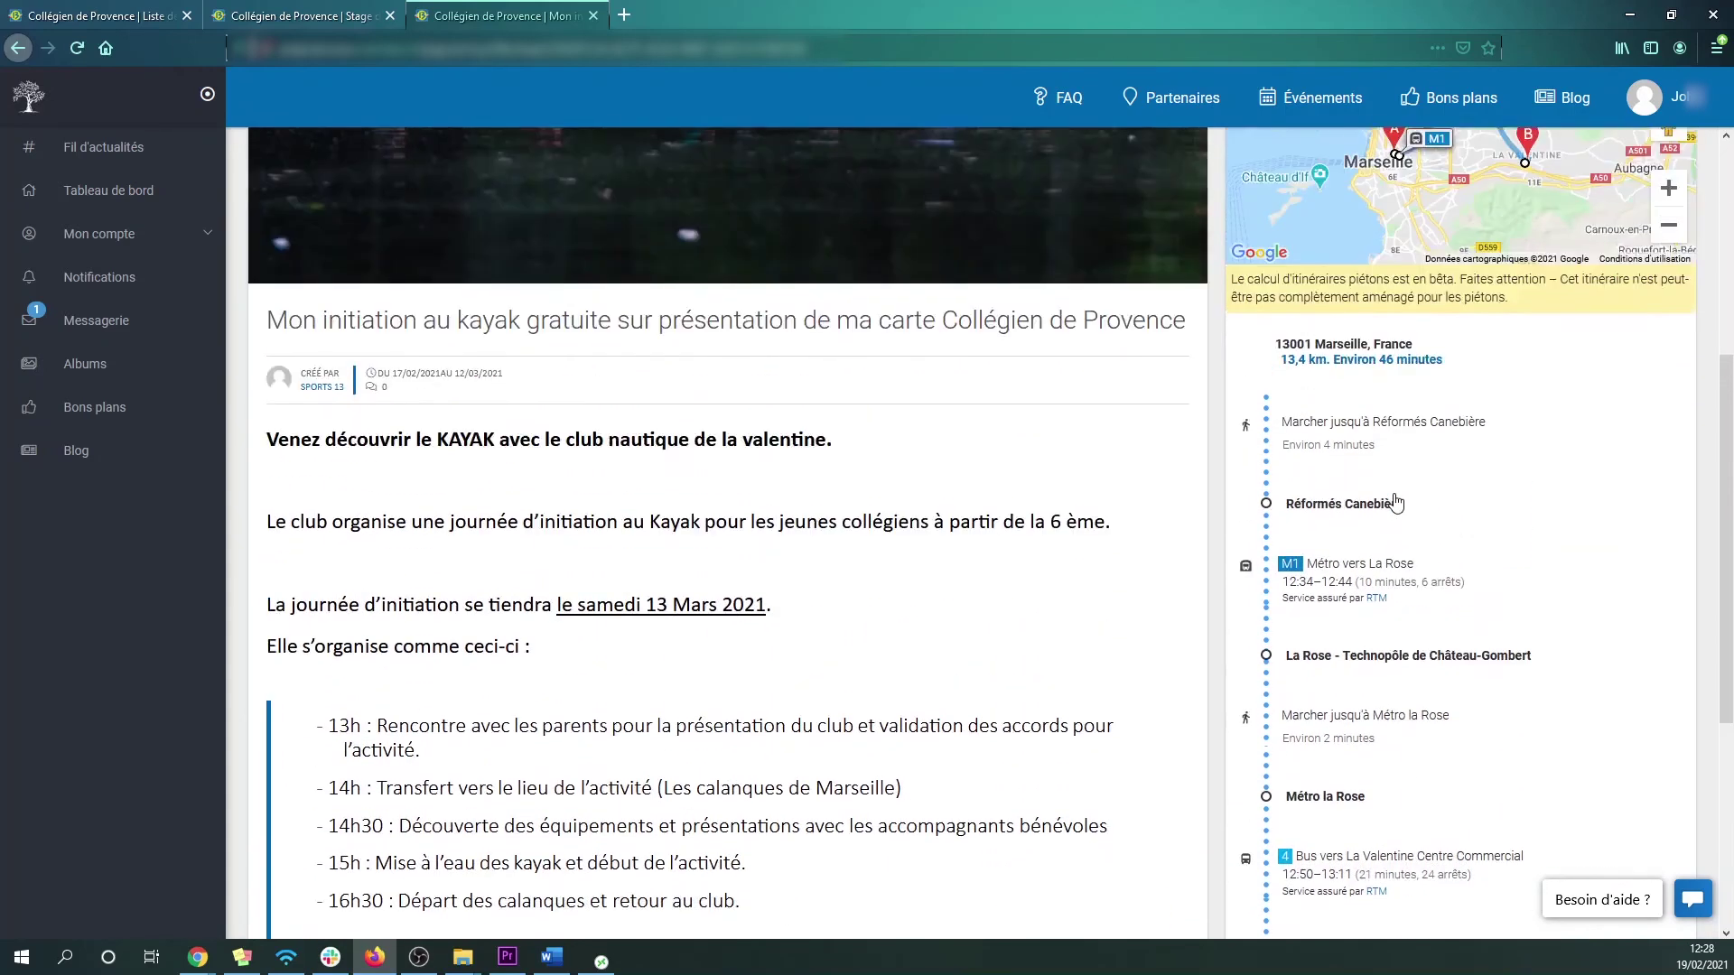
{"action": "scroll", "coordinate": [1395, 502], "scroll_direction": "up", "scroll_amount": 5}
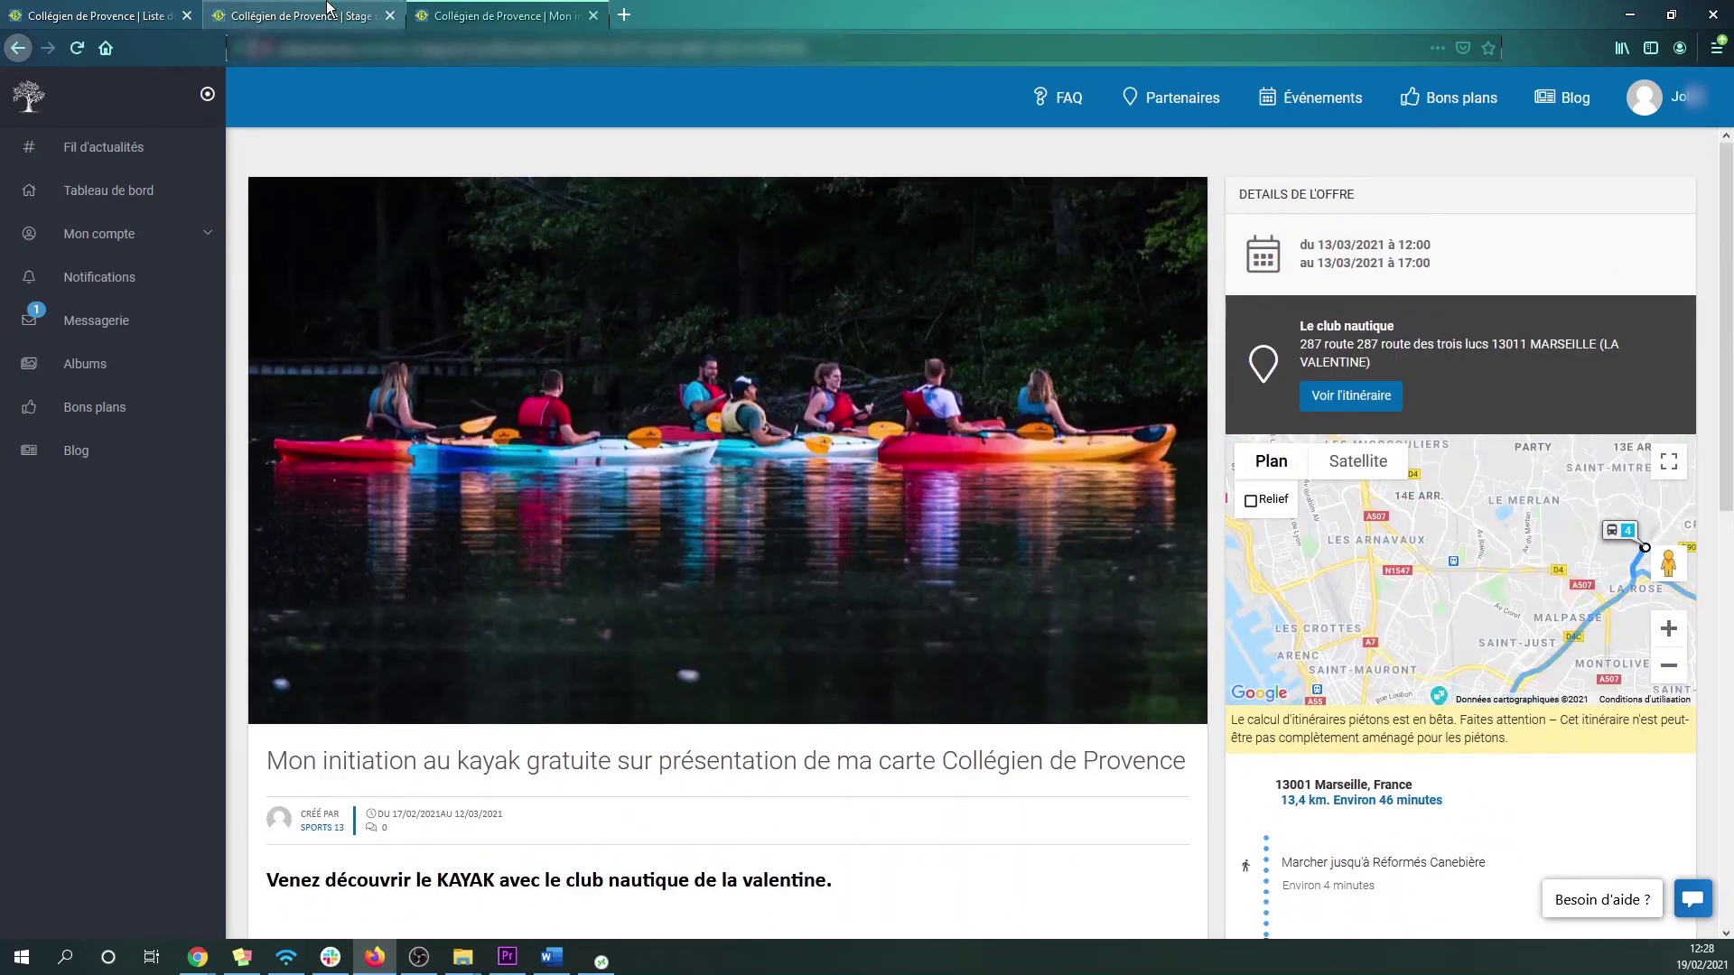
Return to the bons plans calendar, open the 27 March kayak bon plan for modification, review its information fields, and close the form
{"action": "left_click", "coordinate": [328, 9]}
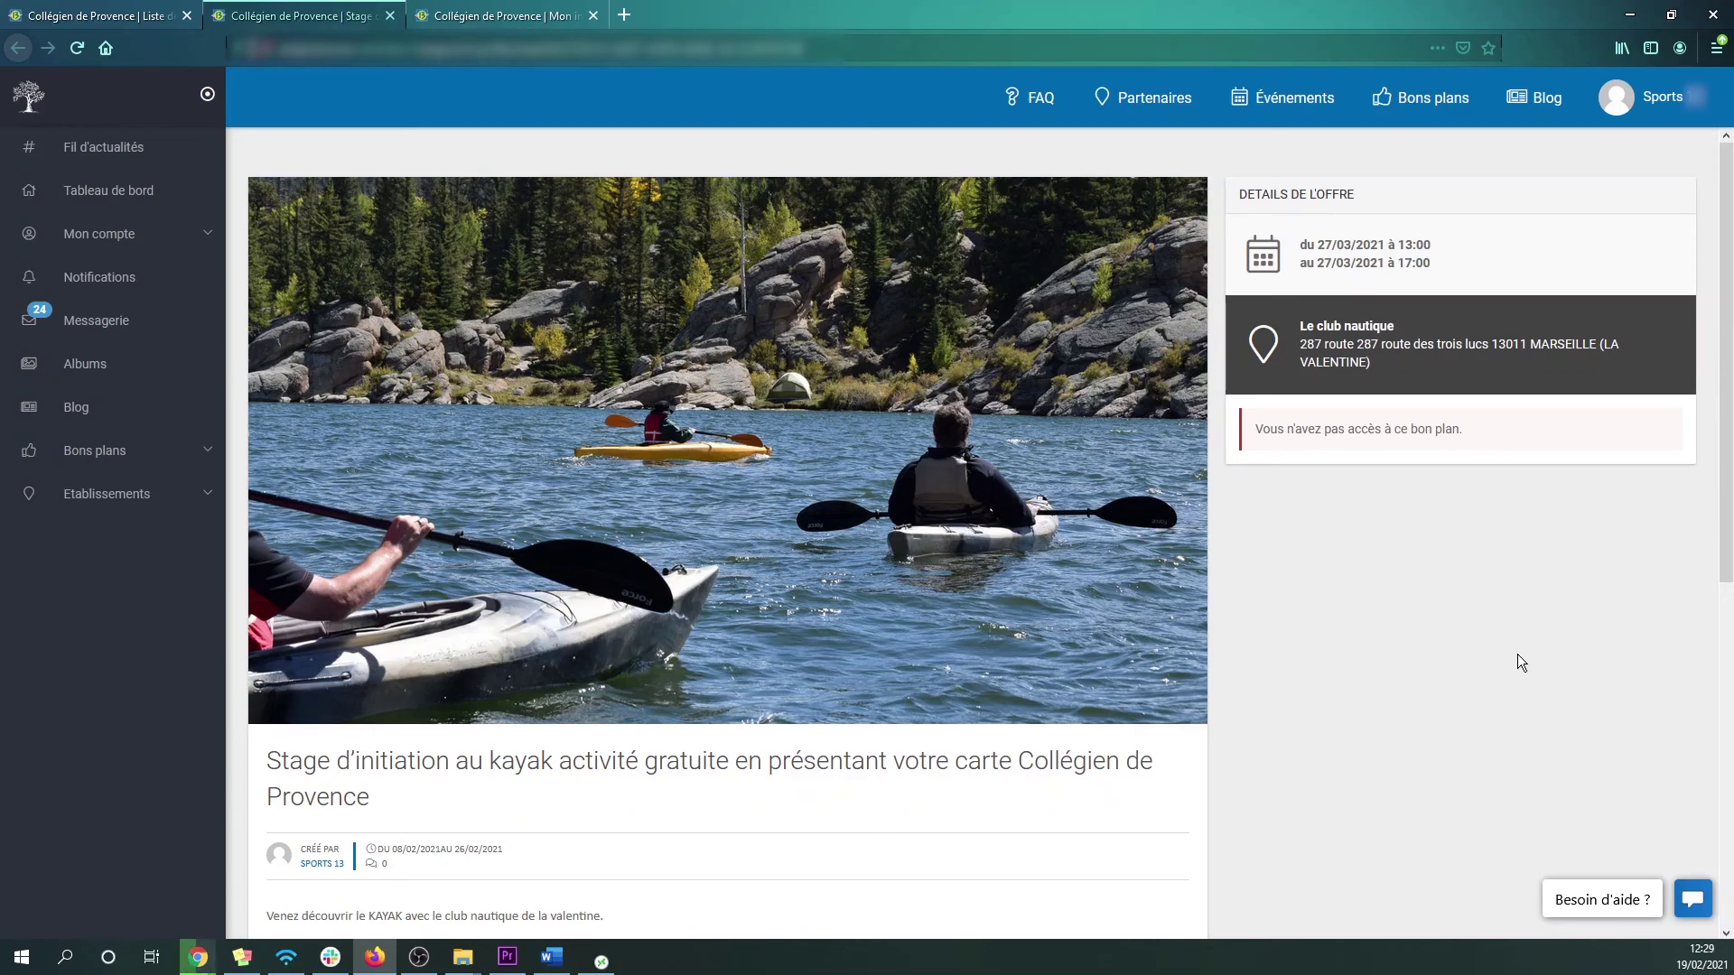
{"action": "left_click", "coordinate": [135, 16]}
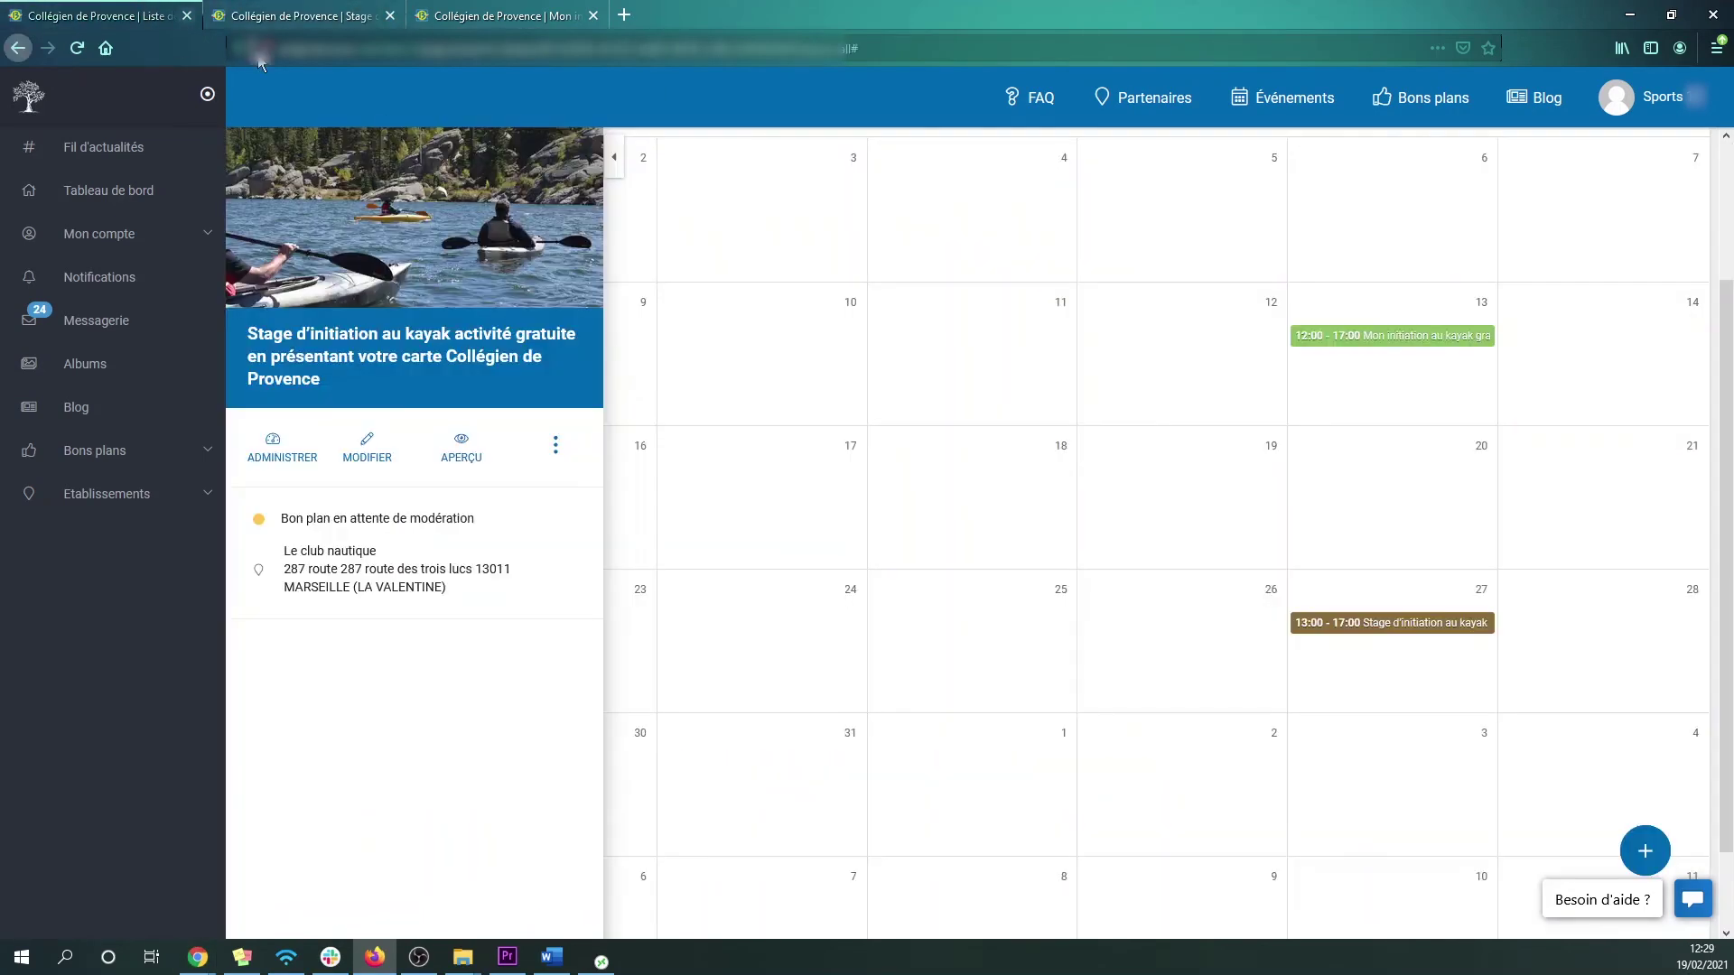
{"action": "left_click", "coordinate": [364, 453]}
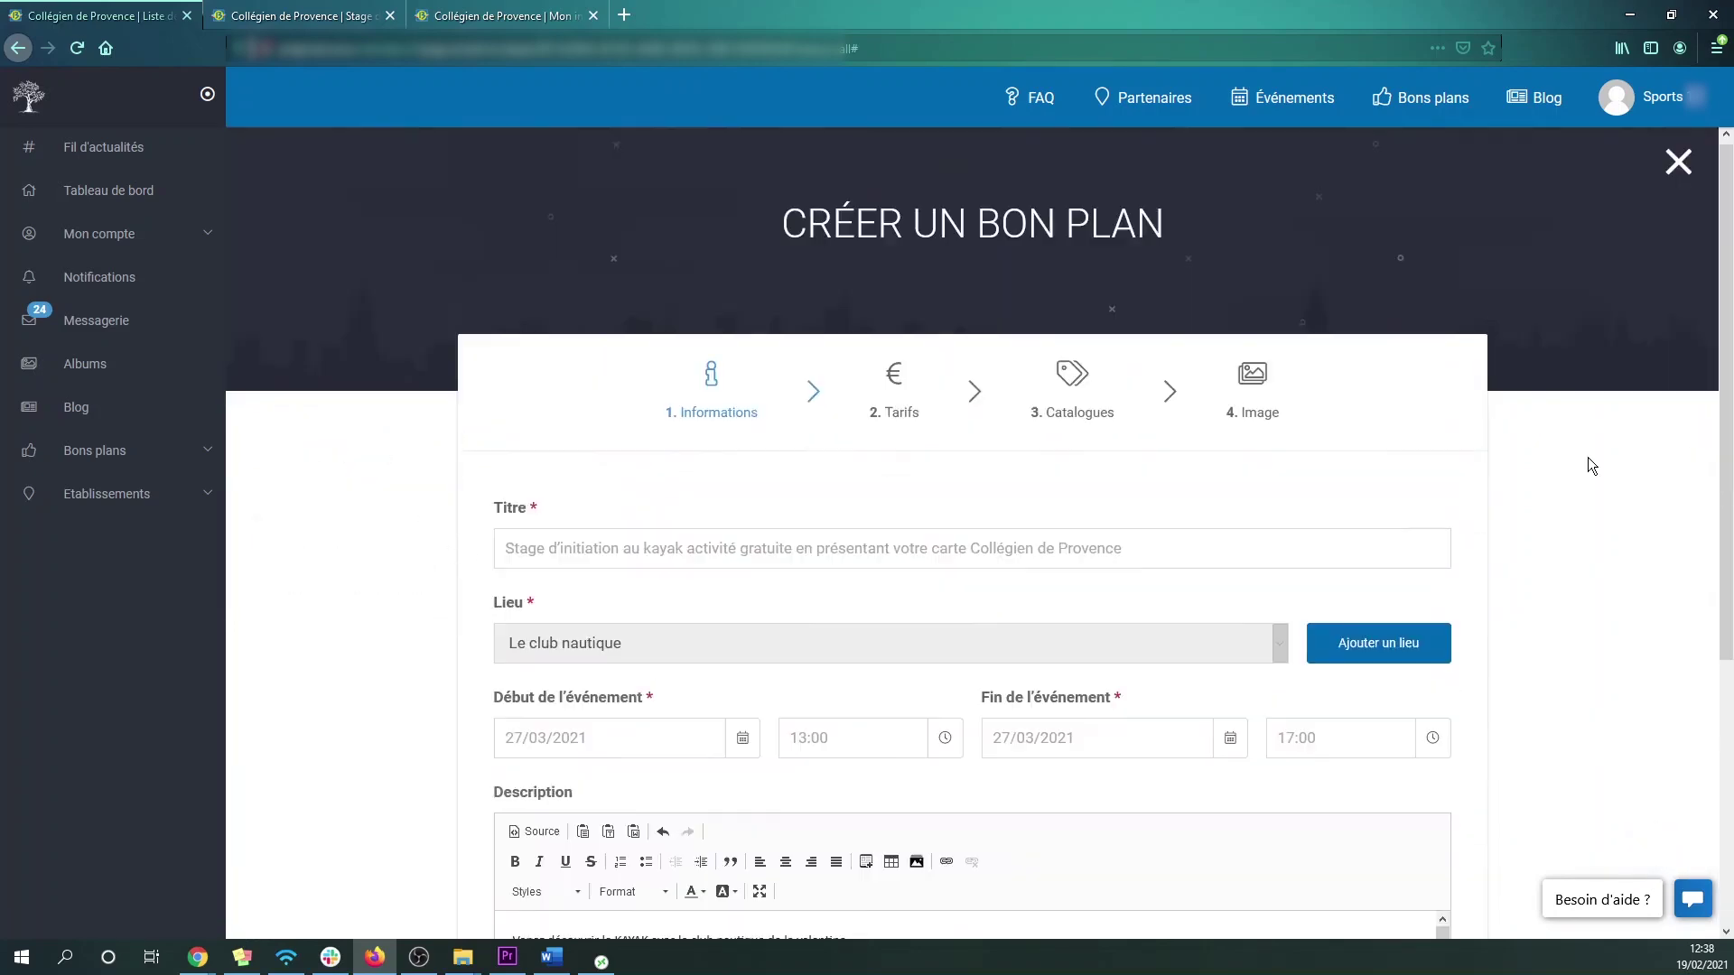
{"action": "scroll", "coordinate": [1588, 458], "scroll_direction": "down", "scroll_amount": 5}
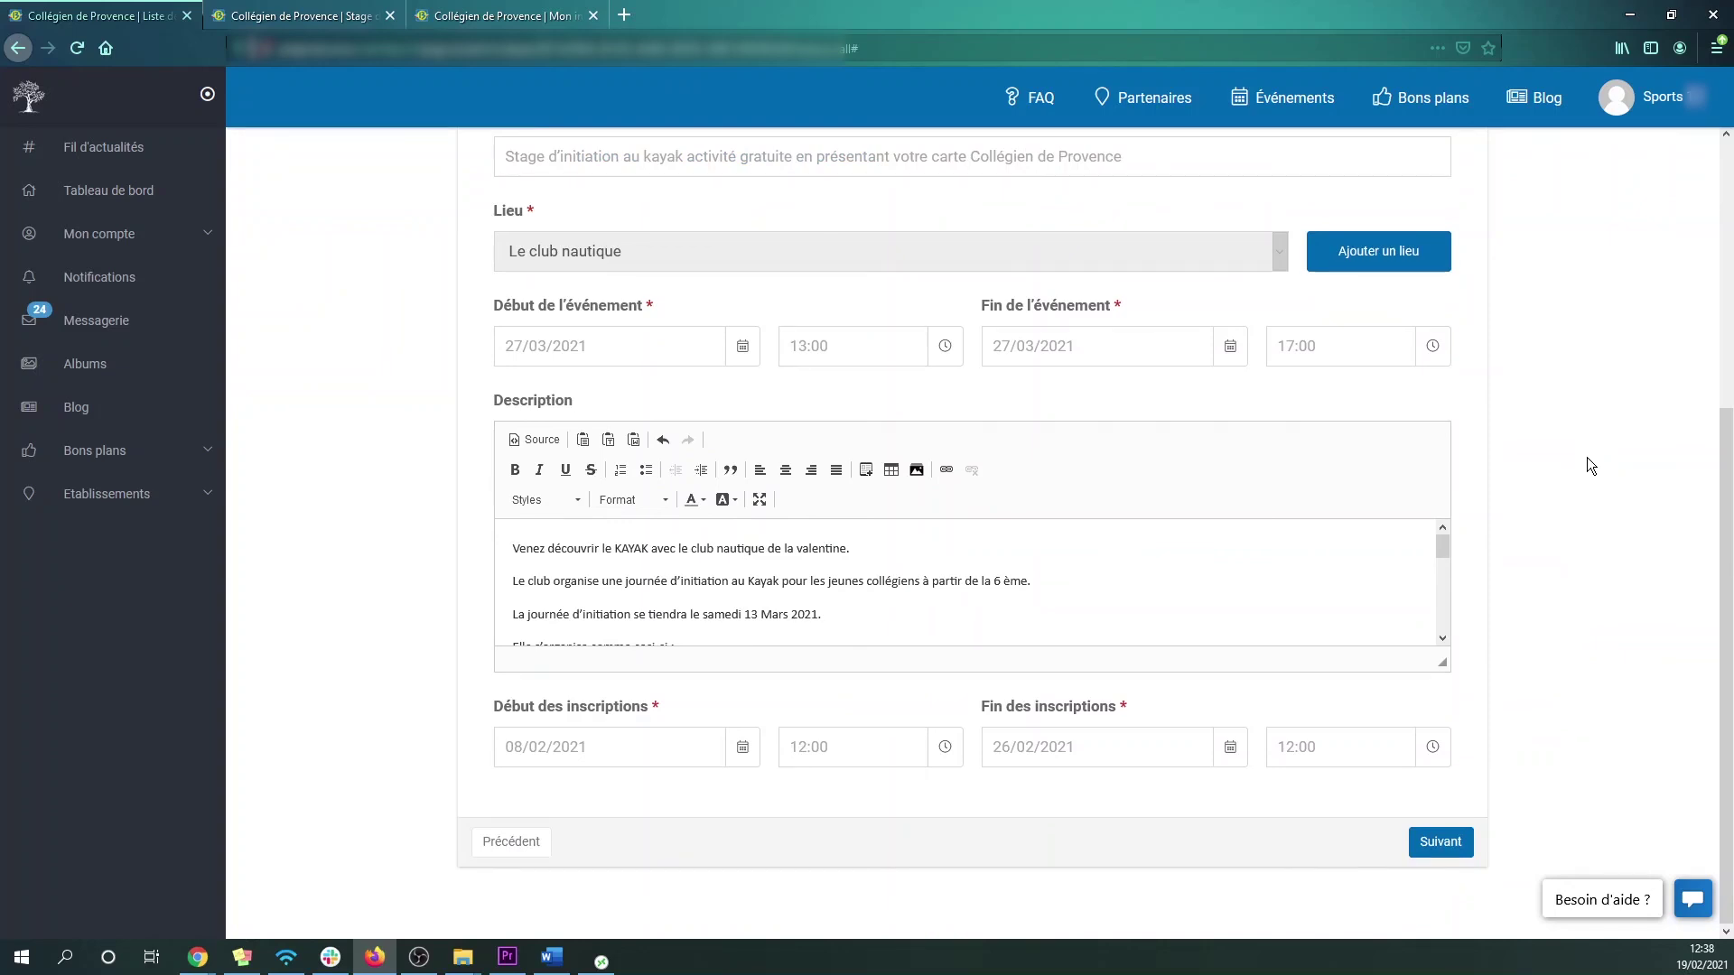
{"action": "scroll", "coordinate": [1586, 457], "scroll_direction": "up", "scroll_amount": 4}
{"action": "scroll", "coordinate": [1569, 685], "scroll_direction": "down", "scroll_amount": 4}
{"action": "scroll", "coordinate": [1552, 554], "scroll_direction": "up", "scroll_amount": 5}
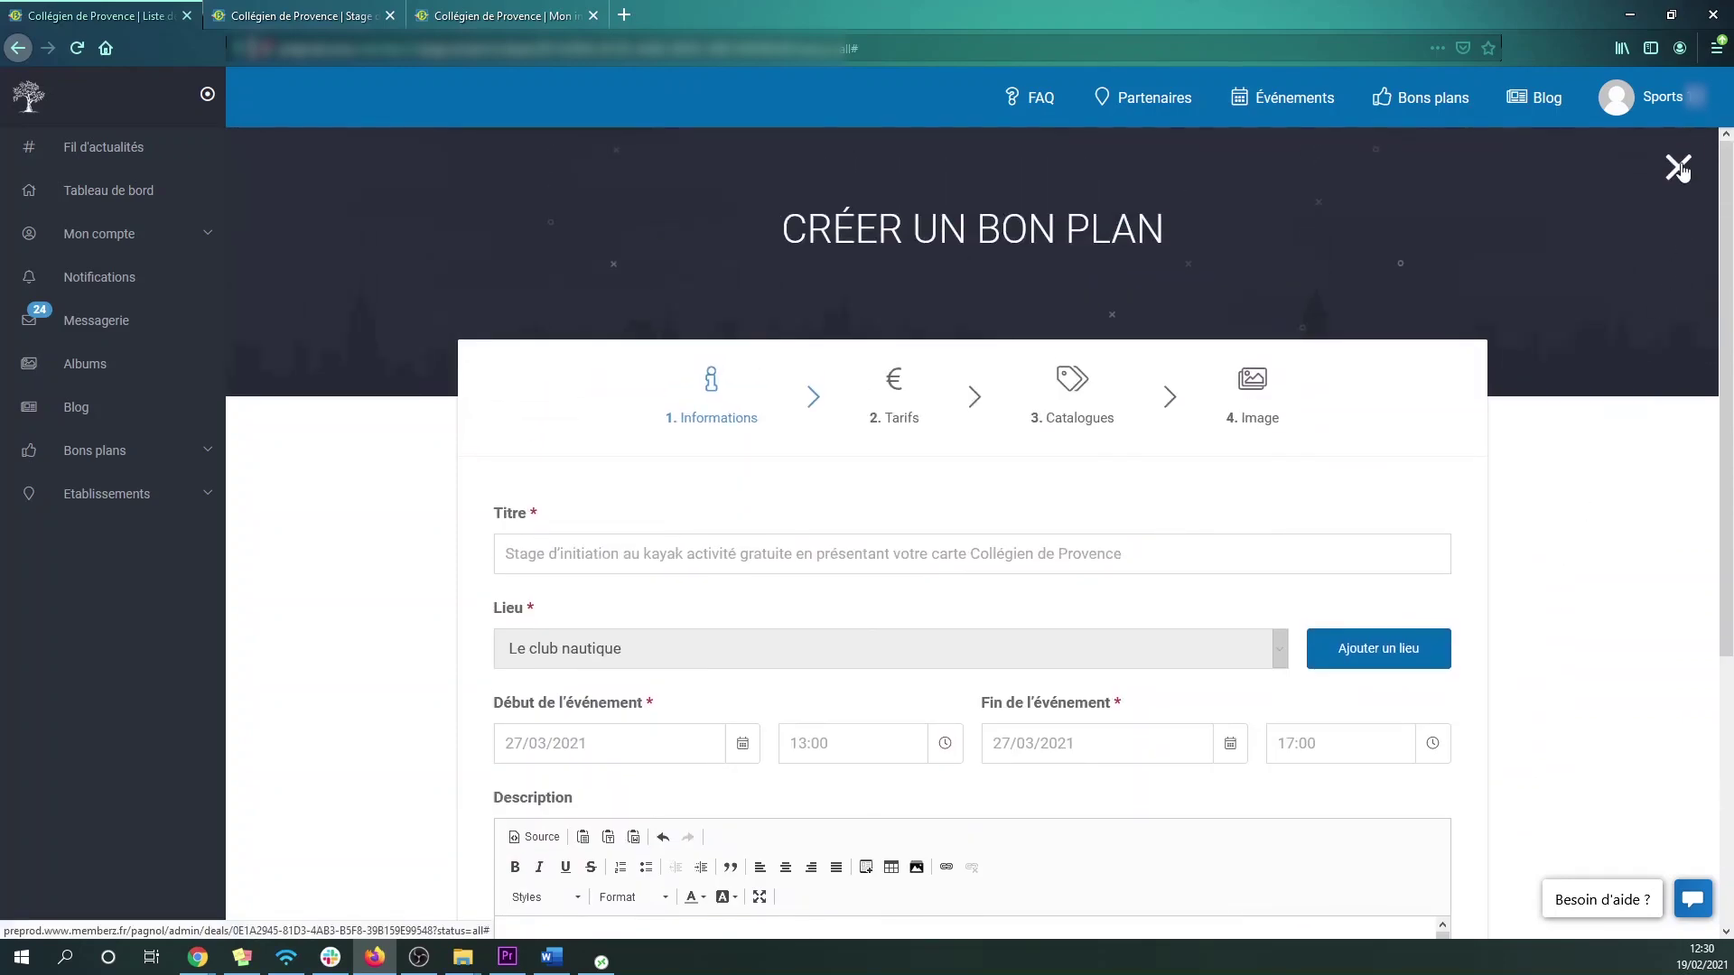
{"action": "left_click", "coordinate": [1678, 167]}
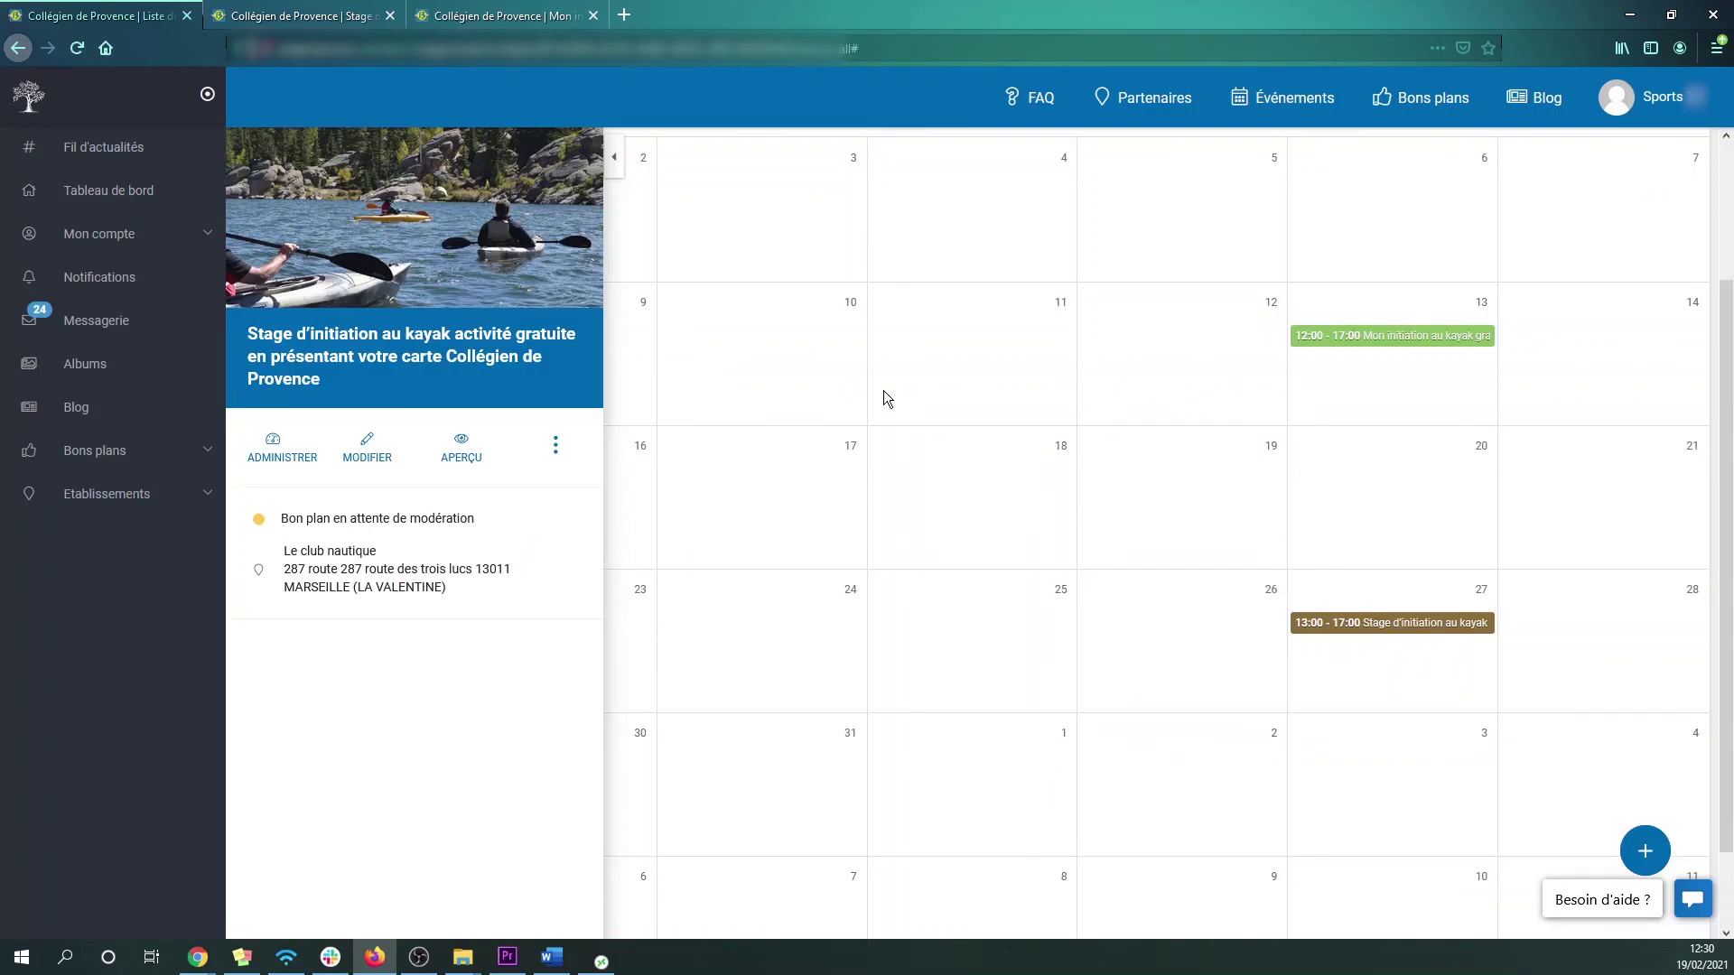